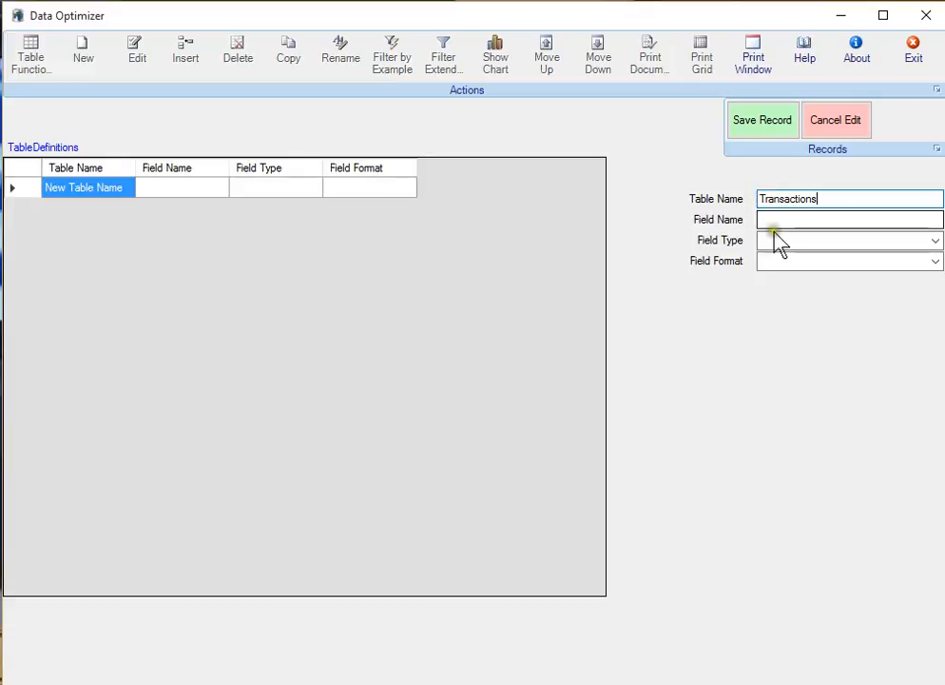
# - Define the Transactions table's first field as Date, with field type Date and format dd/MM/yyyy, and save the record
pyautogui.click(768, 220)
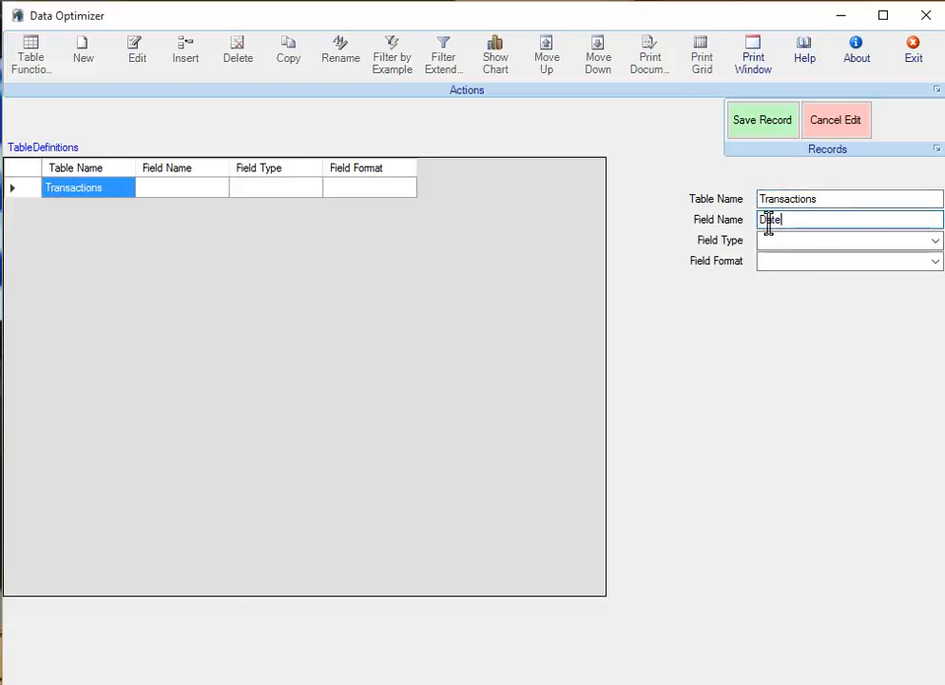
pyautogui.click(933, 241)
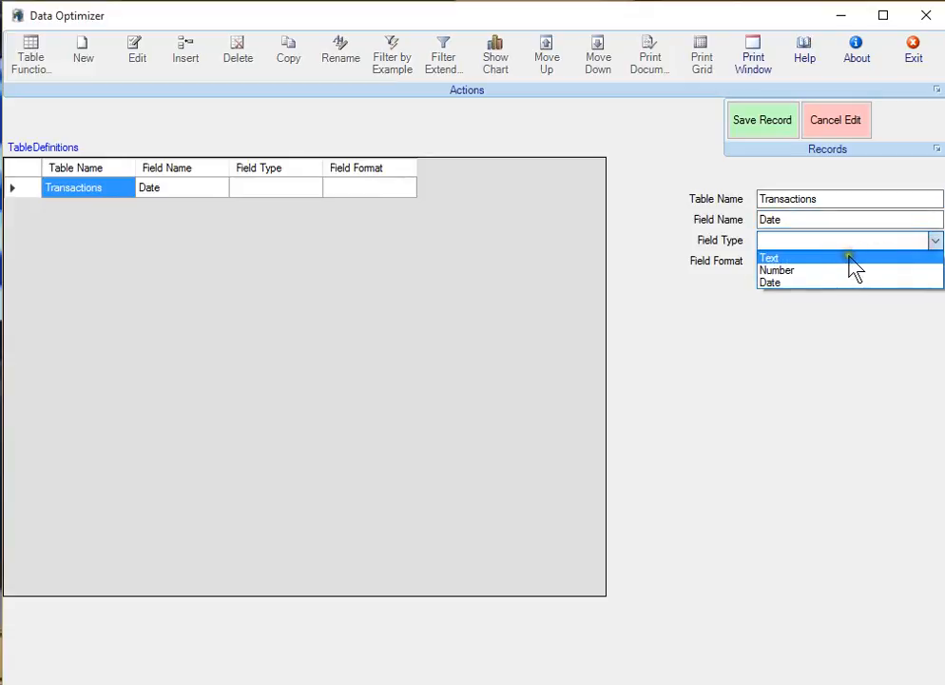
pyautogui.click(825, 281)
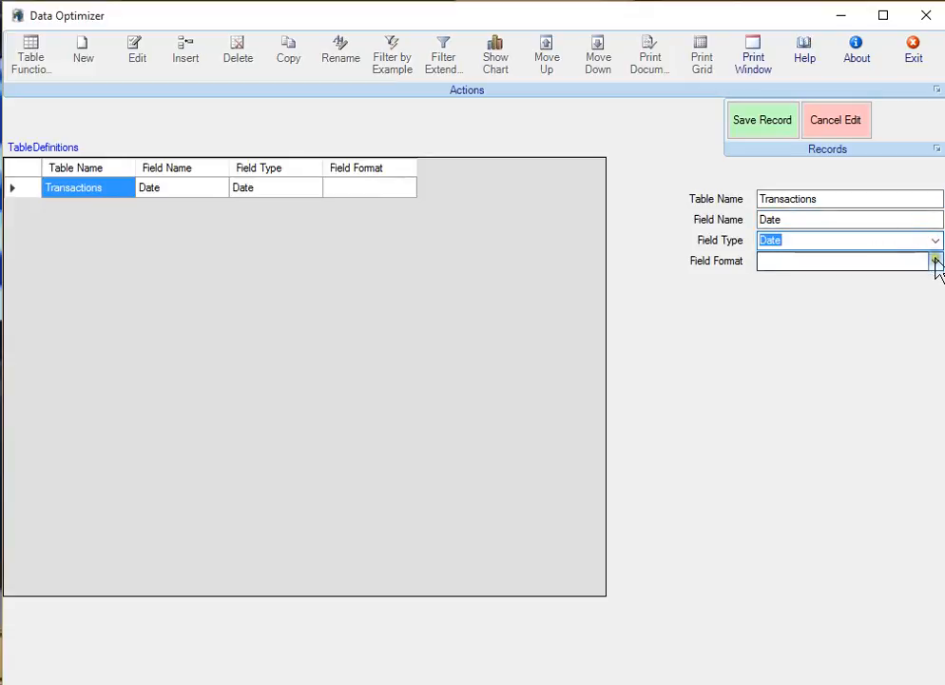
pyautogui.click(936, 261)
pyautogui.click(813, 274)
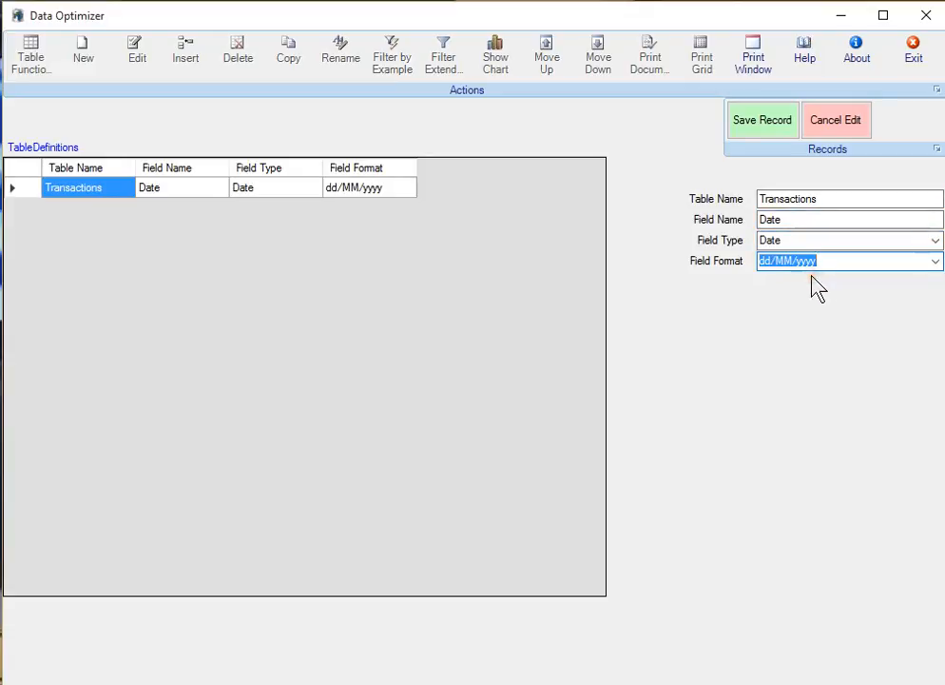
pyautogui.click(772, 130)
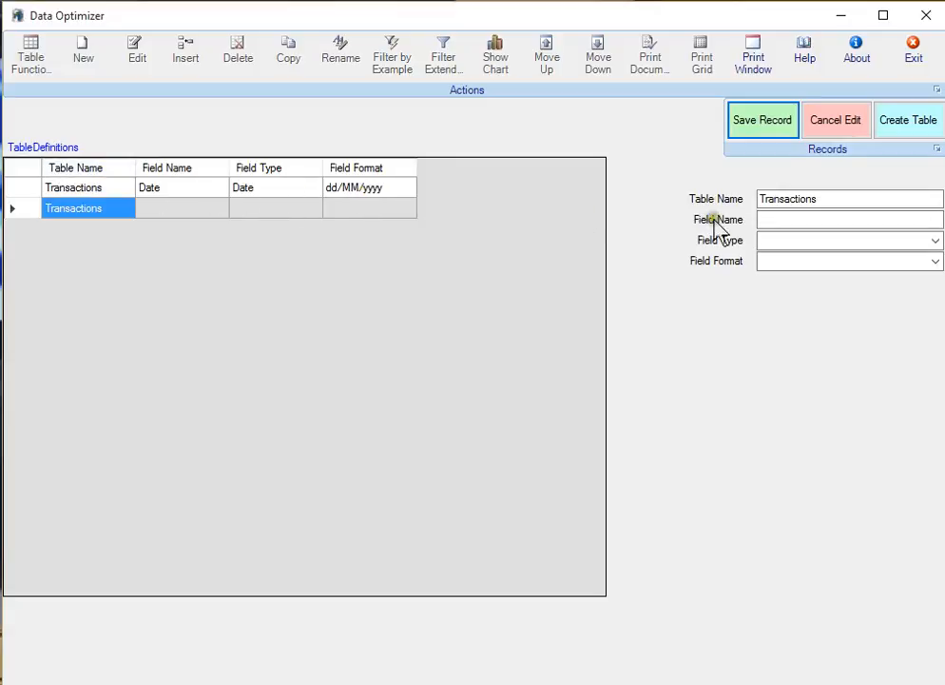
# - Add an Account field of type Text to the Transactions table definition and save the record
pyautogui.click(764, 219)
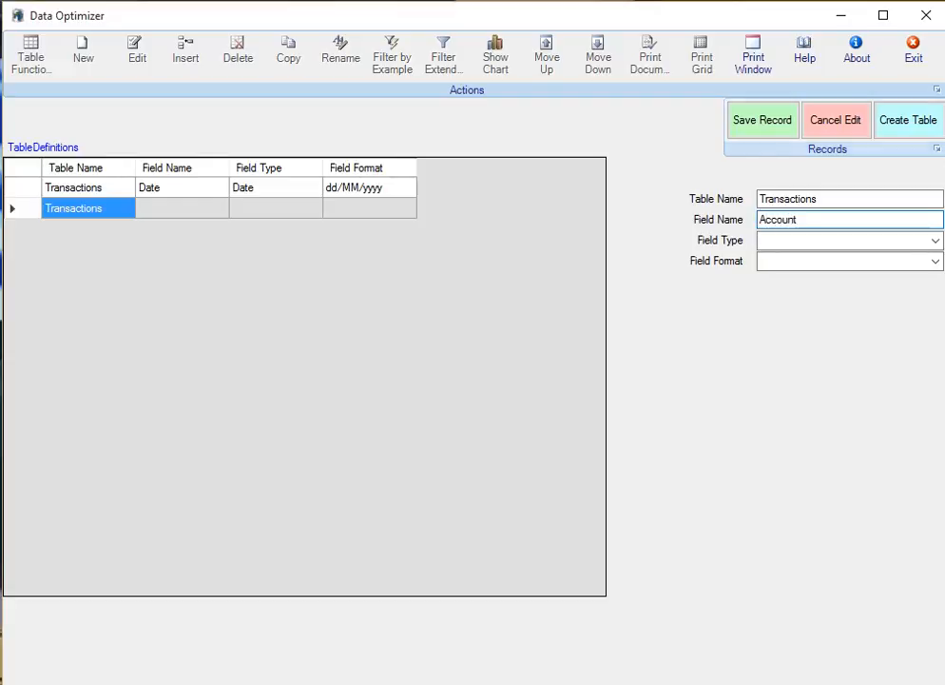
pyautogui.click(934, 241)
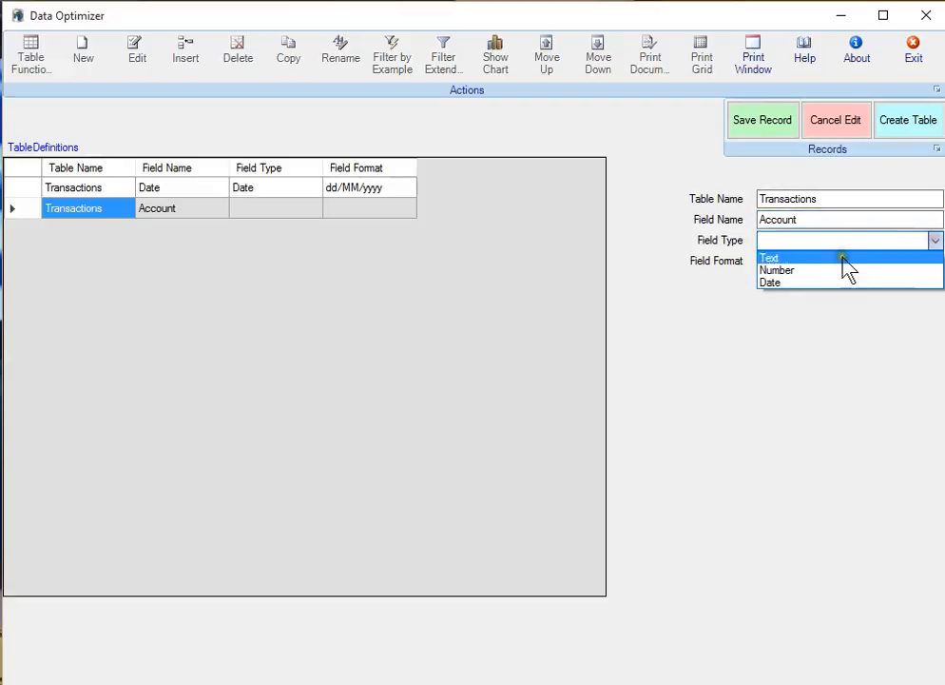
pyautogui.click(800, 257)
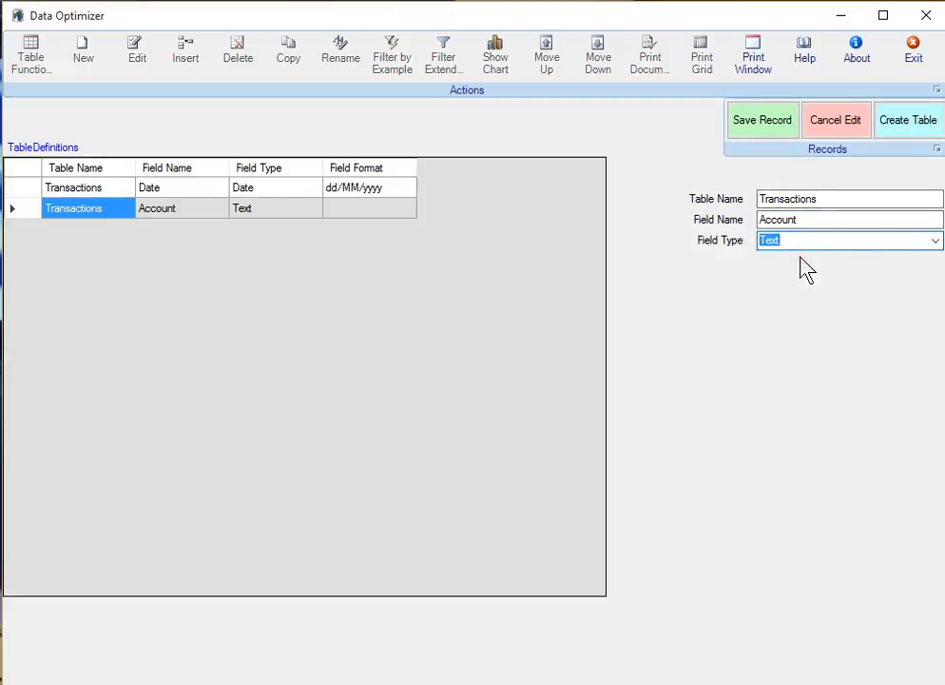
pyautogui.click(764, 127)
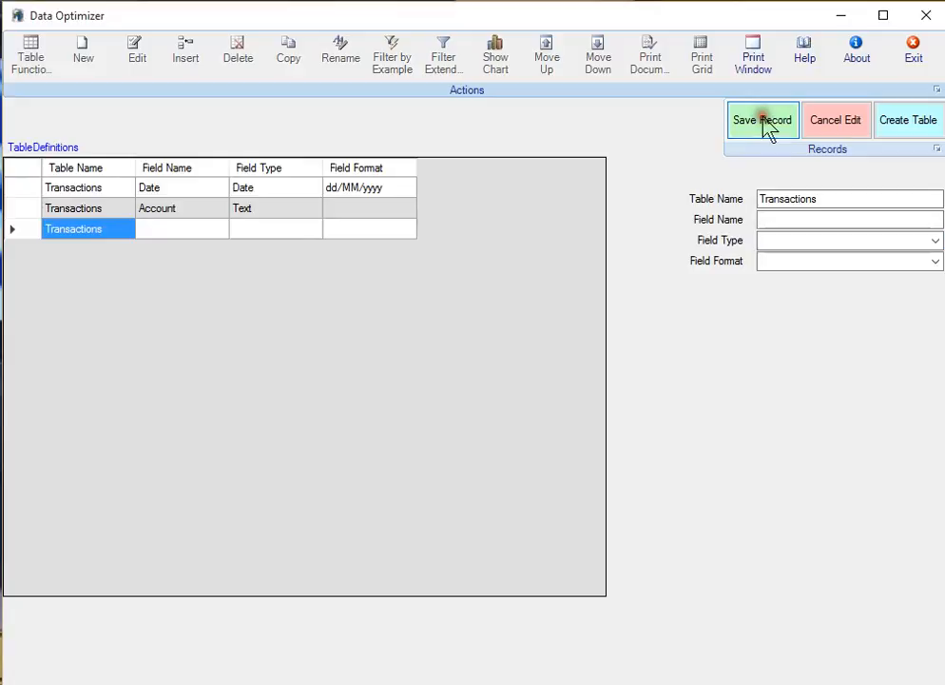
# - Add a Category field of type Text to the Transactions table definition and save the record
pyautogui.click(770, 219)
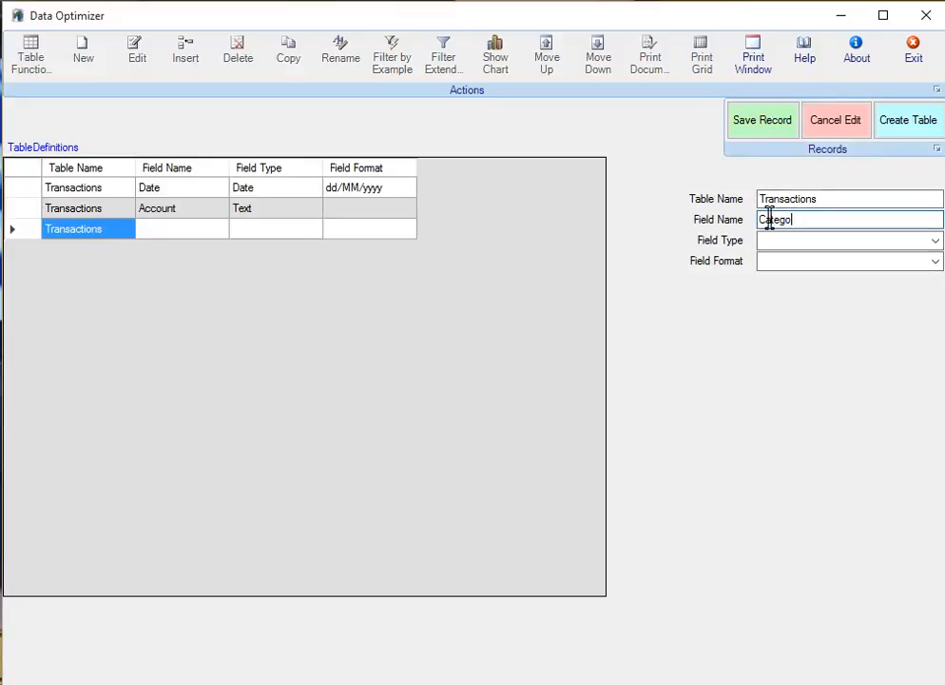
pyautogui.click(935, 241)
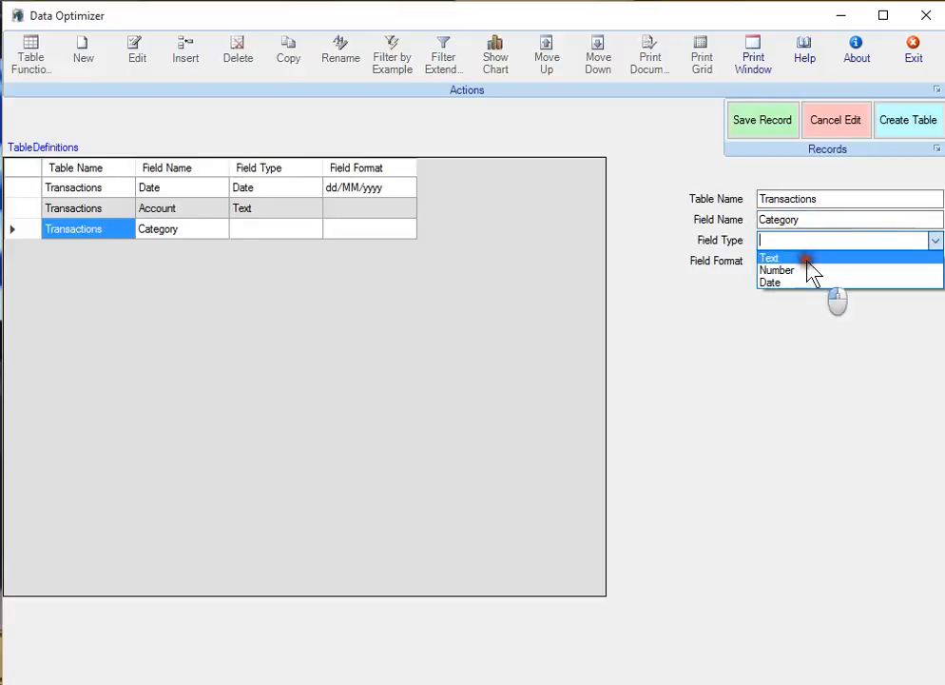
pyautogui.click(810, 258)
pyautogui.click(775, 131)
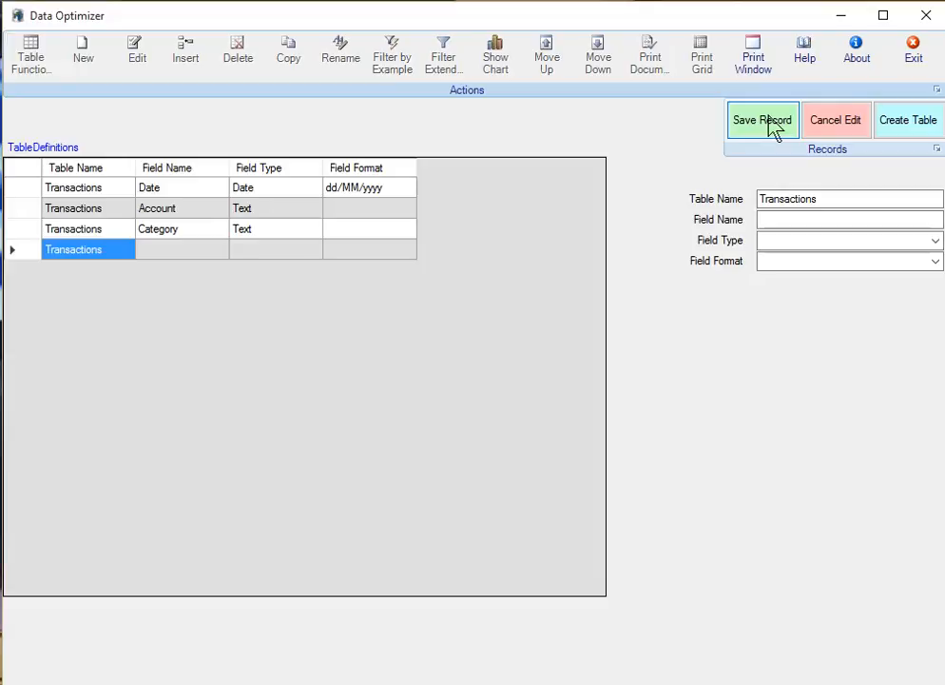
pyautogui.click(774, 128)
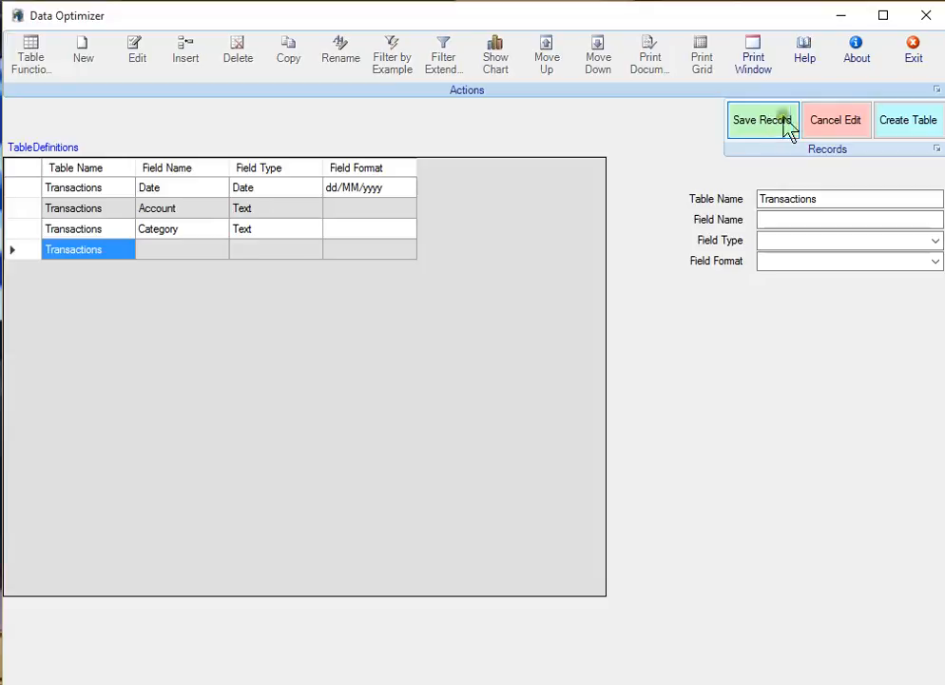
# - Cancel the blank record below Category and choose to continue with the table creation
pyautogui.click(836, 124)
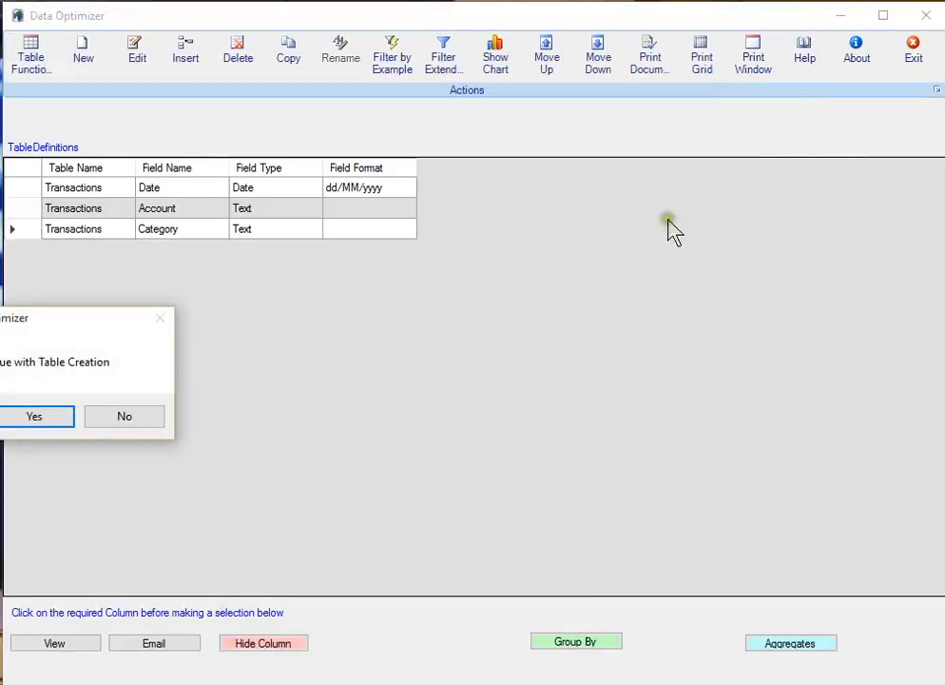
pyautogui.moveTo(58, 317); pyautogui.dragTo(299, 305)
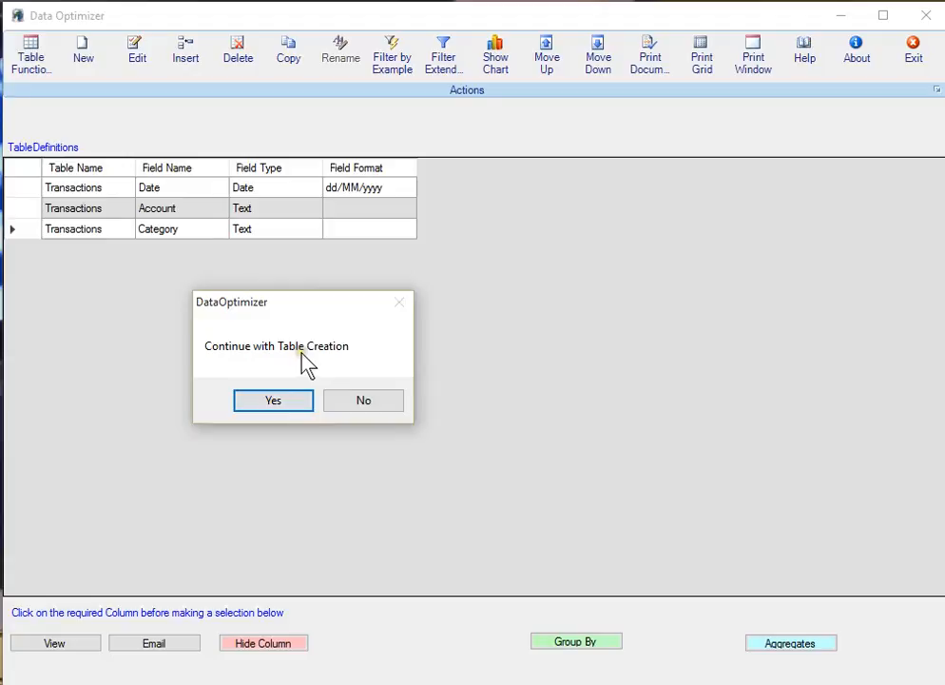
pyautogui.click(277, 400)
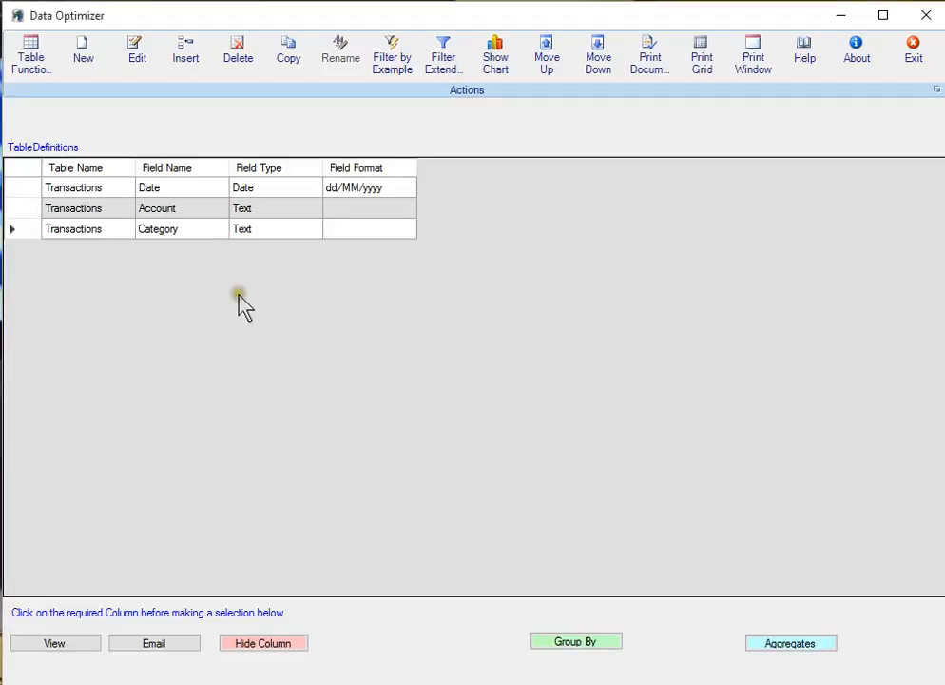
# - Insert a Transaction Type field of type Text above Account in the Transactions definition and save the record
pyautogui.click(175, 209)
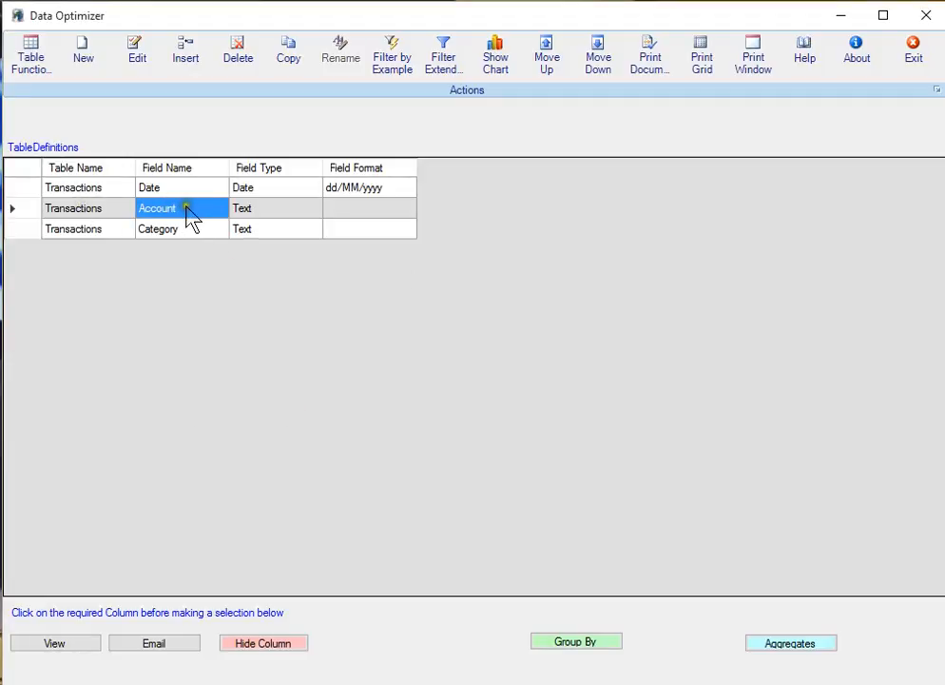
pyautogui.click(185, 60)
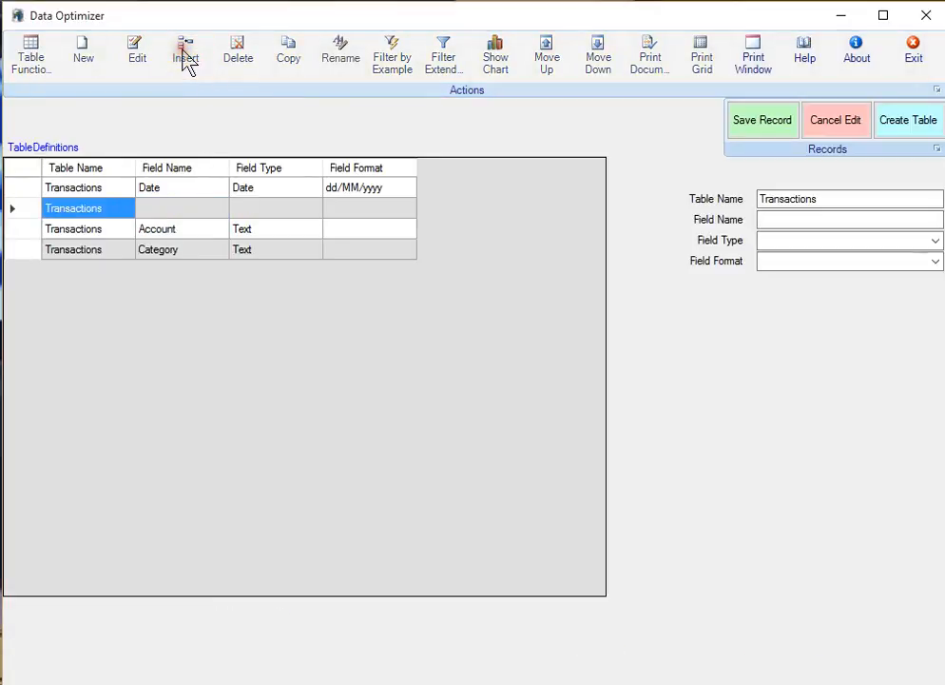
pyautogui.click(770, 218)
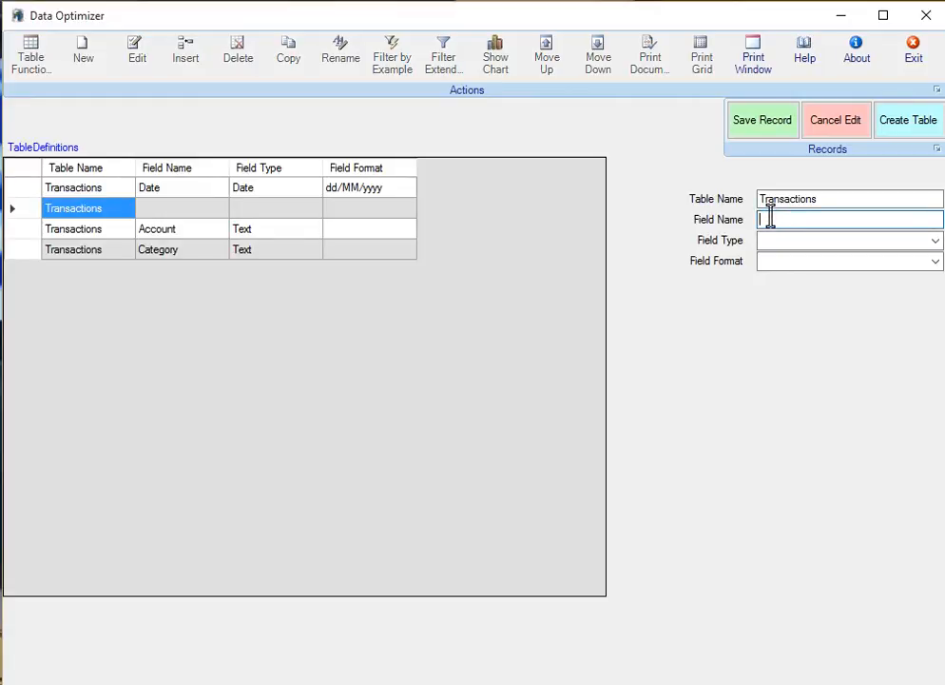
pyautogui.write('Transaction Type')
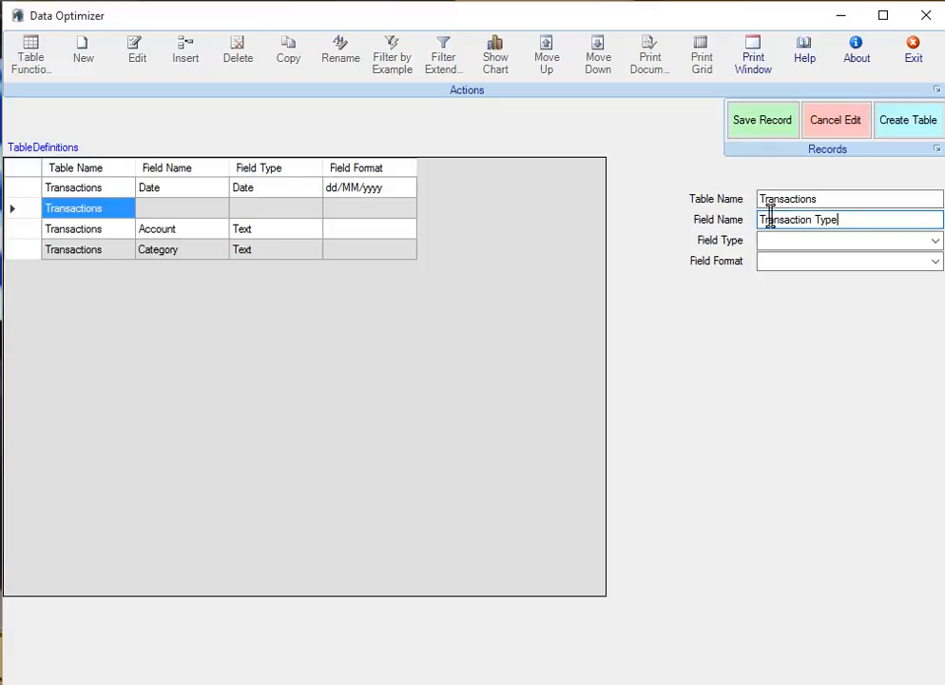
pyautogui.click(937, 243)
pyautogui.click(782, 258)
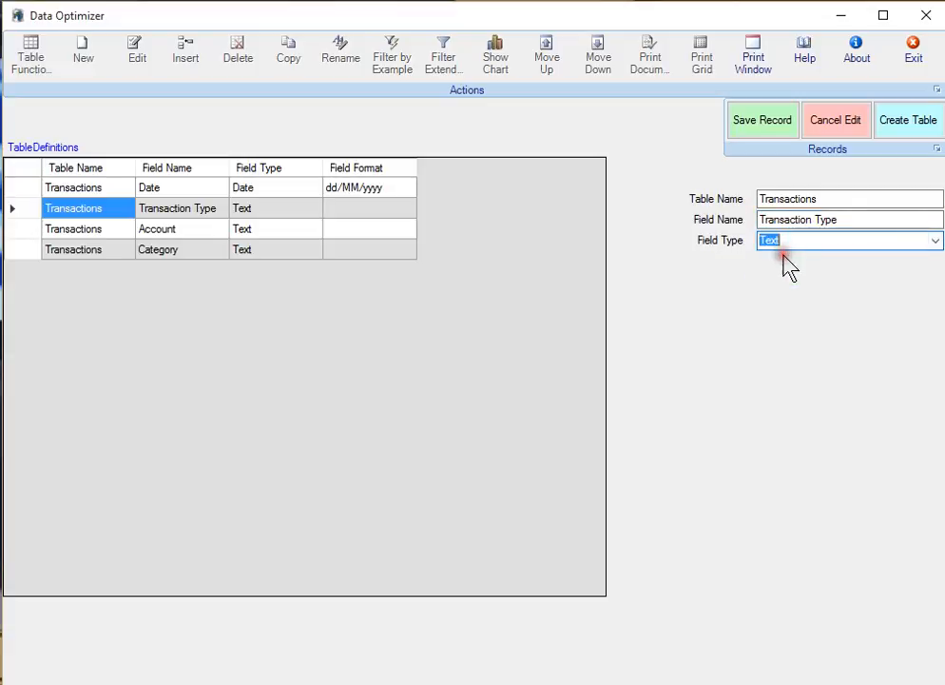
pyautogui.click(769, 125)
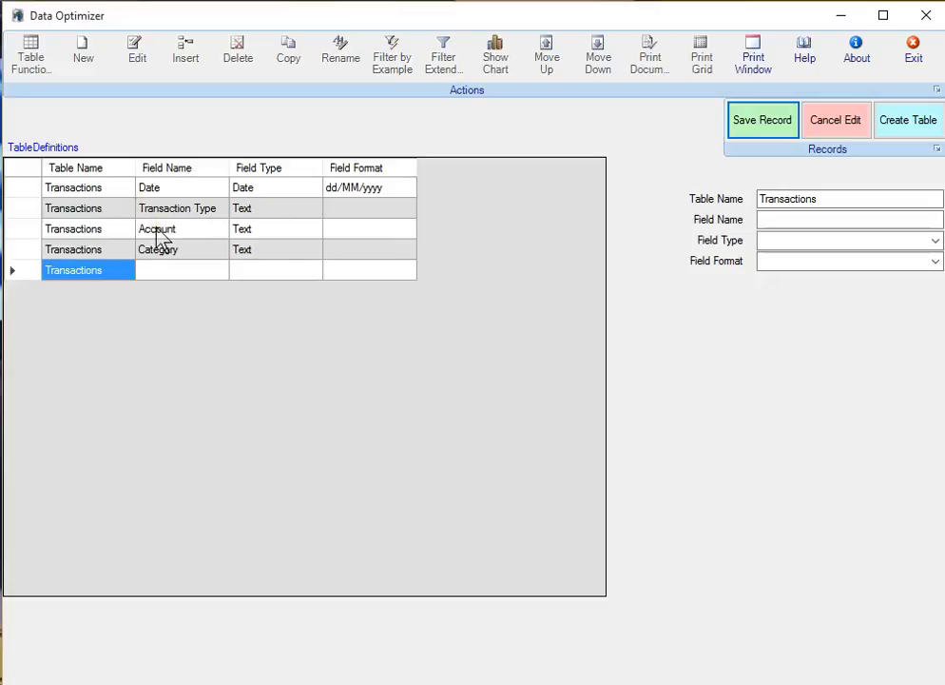
# - Add an Amount field of type Number with 2 Decimal Places to the Transactions definition and save the record
pyautogui.click(780, 221)
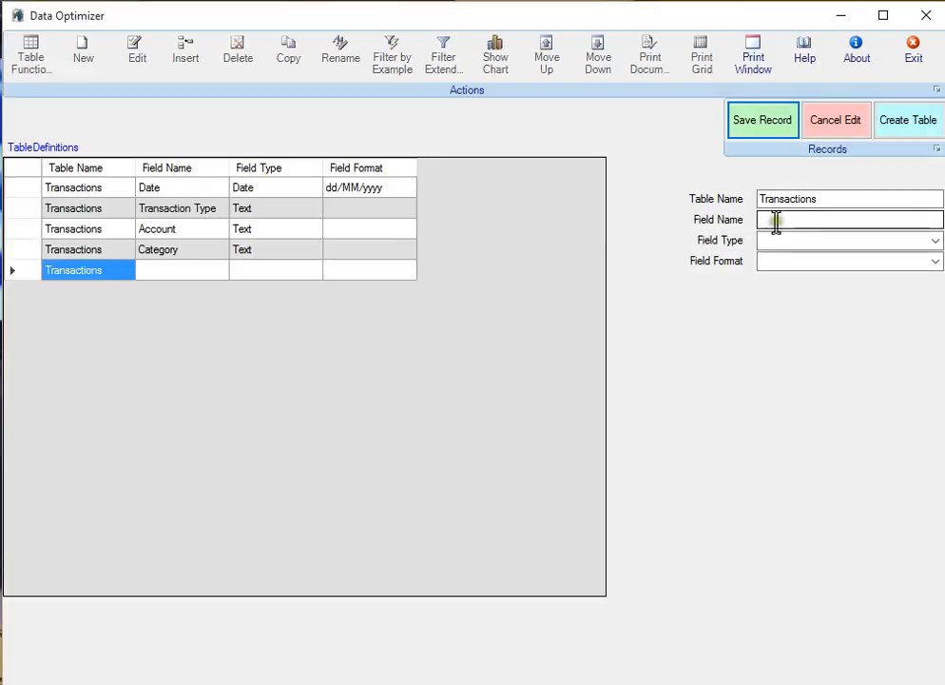
pyautogui.click(773, 220)
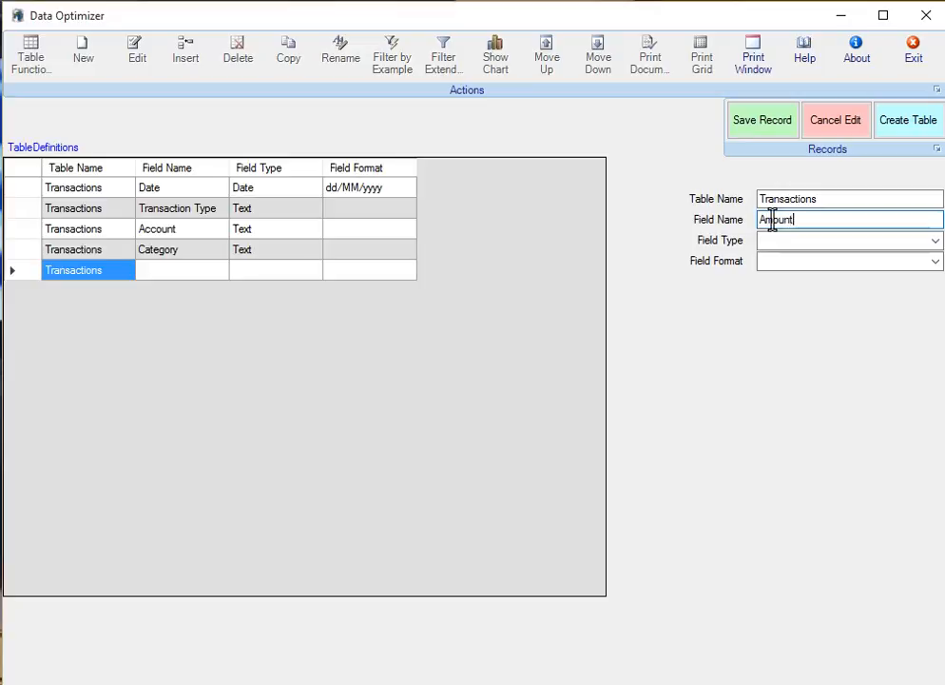
pyautogui.click(935, 240)
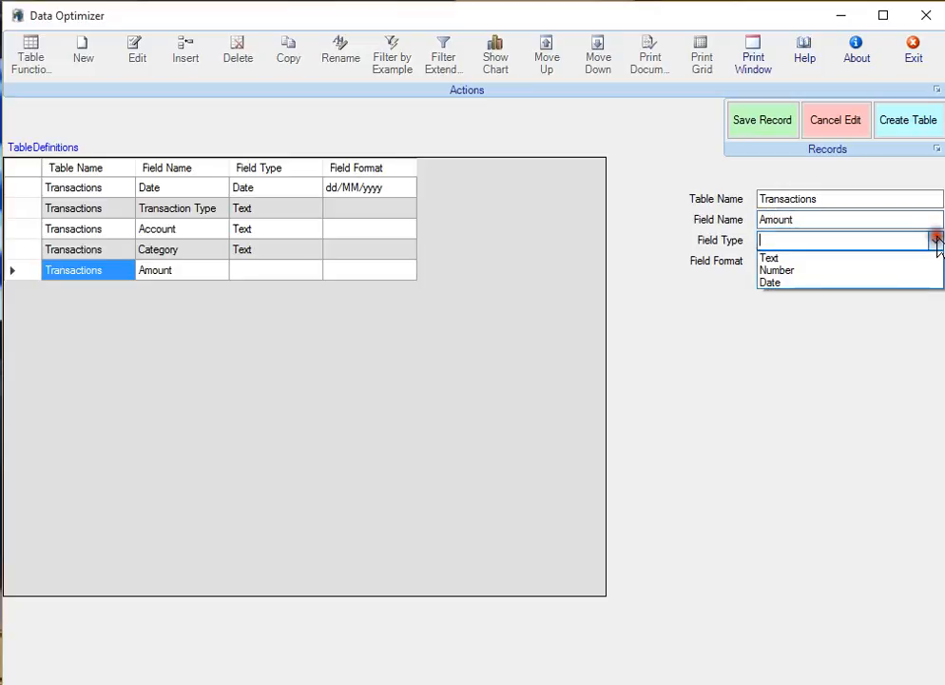
pyautogui.click(807, 271)
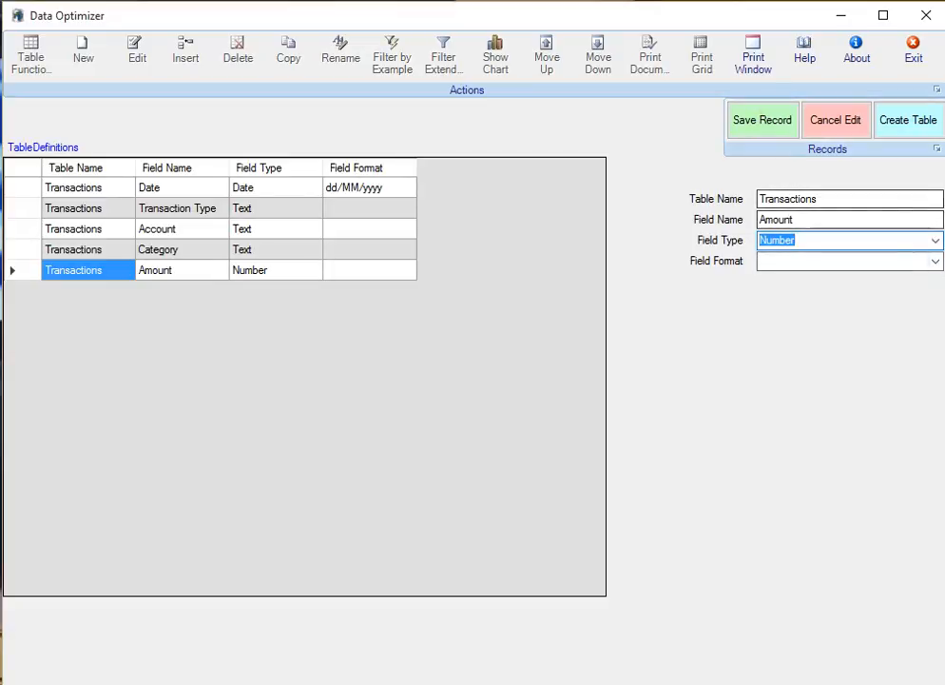
pyautogui.click(938, 263)
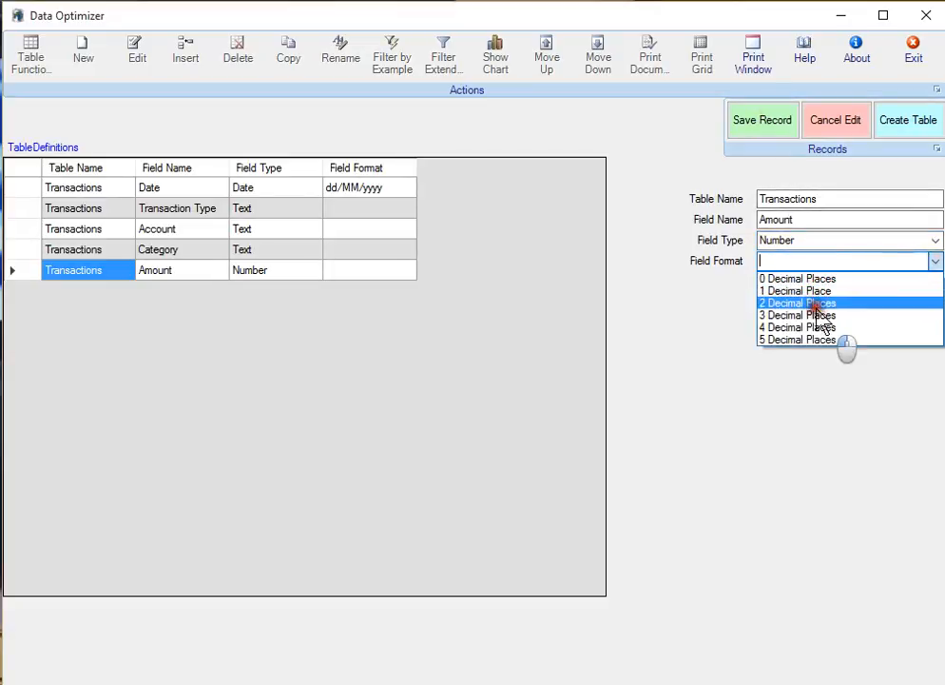
pyautogui.click(815, 304)
pyautogui.click(756, 131)
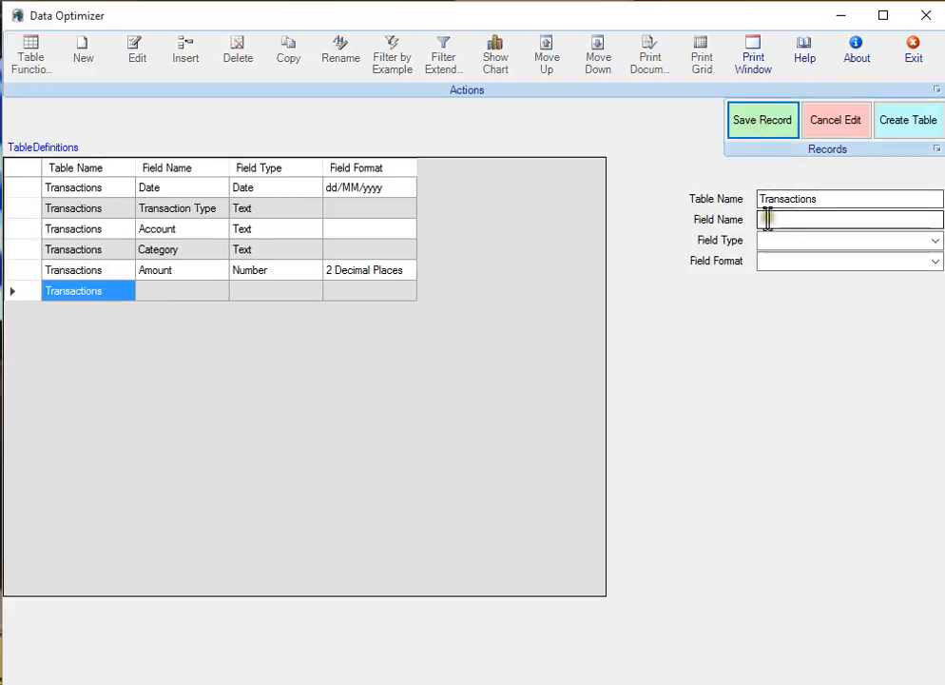
# - Add a Comments field of type Text to the Transactions table definition and save the record
pyautogui.click(767, 218)
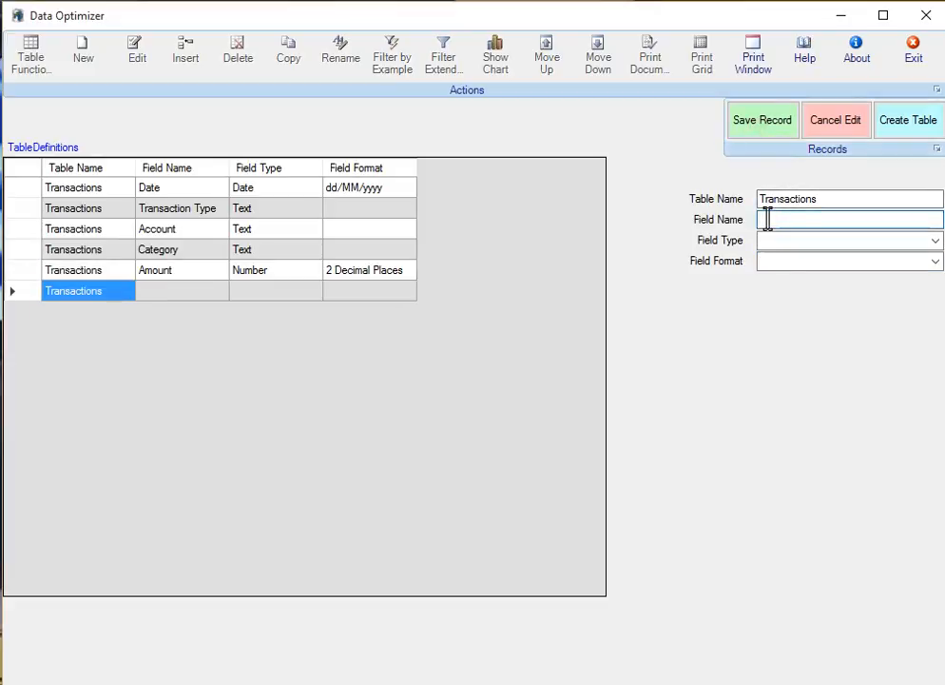
pyautogui.write('Comments')
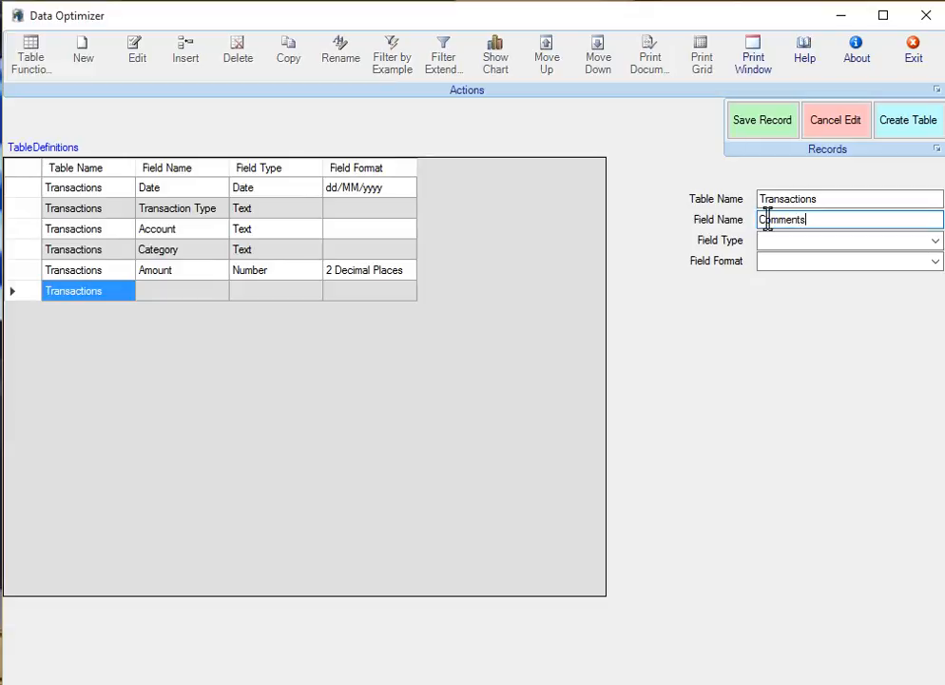
pyautogui.click(934, 241)
pyautogui.click(833, 257)
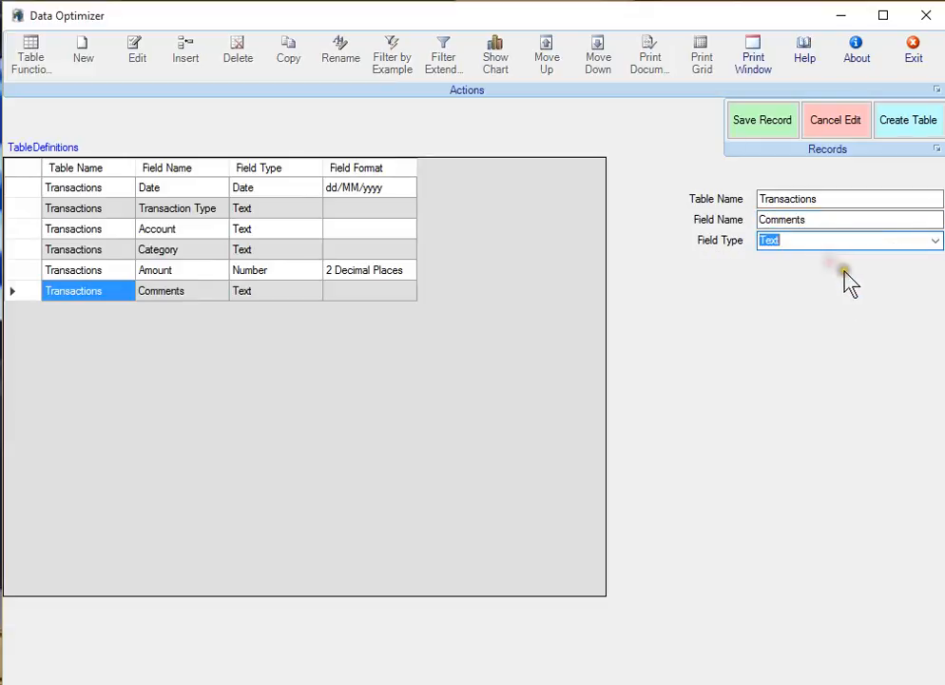
pyautogui.click(770, 120)
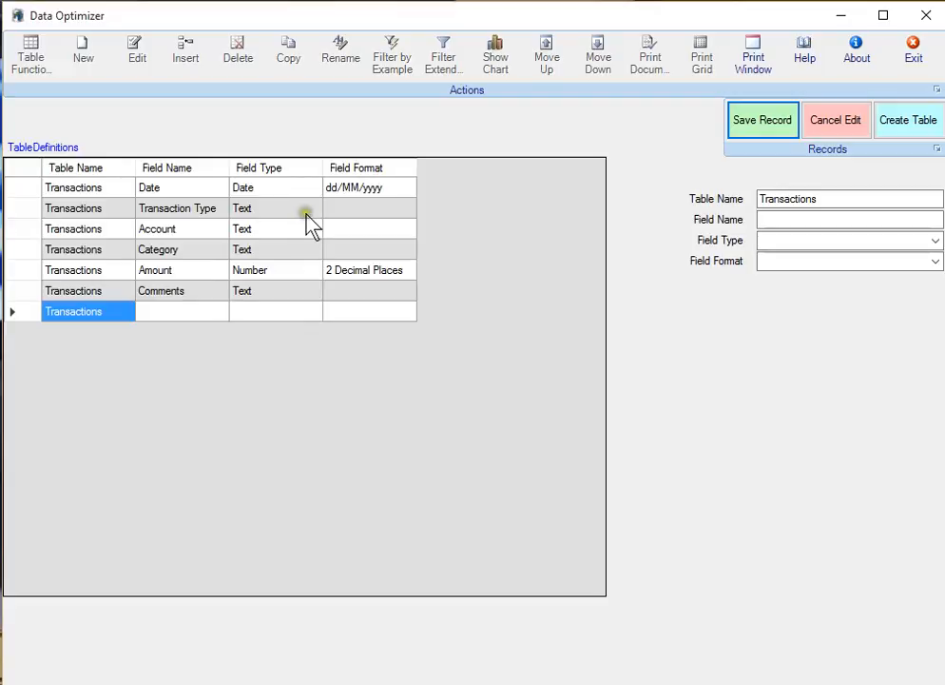
# - Create the Transactions table from its saved fields and view its entries in TableDefinitions
pyautogui.click(900, 122)
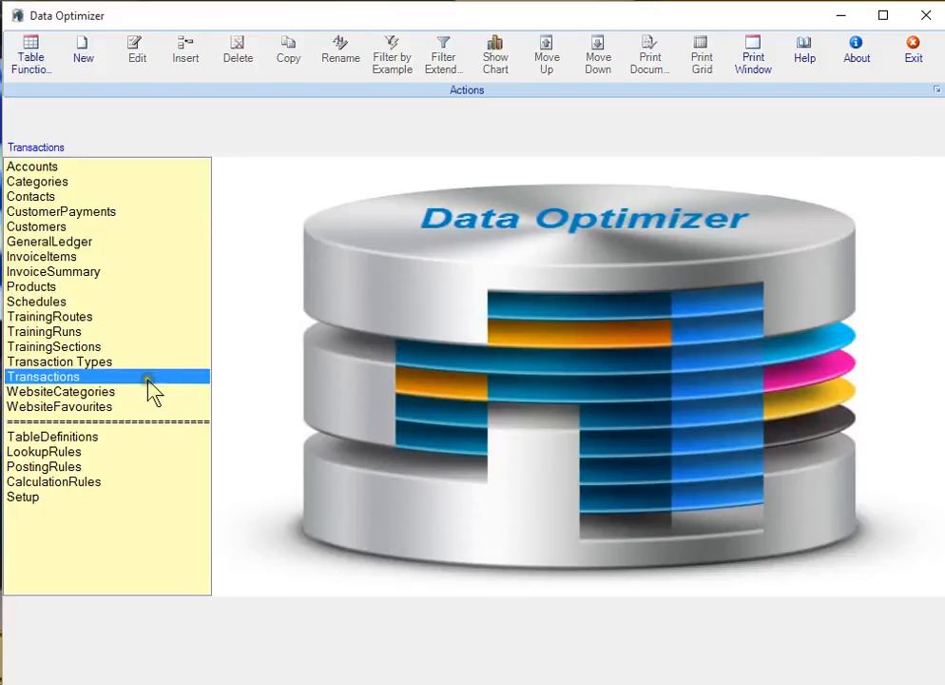
pyautogui.click(68, 438)
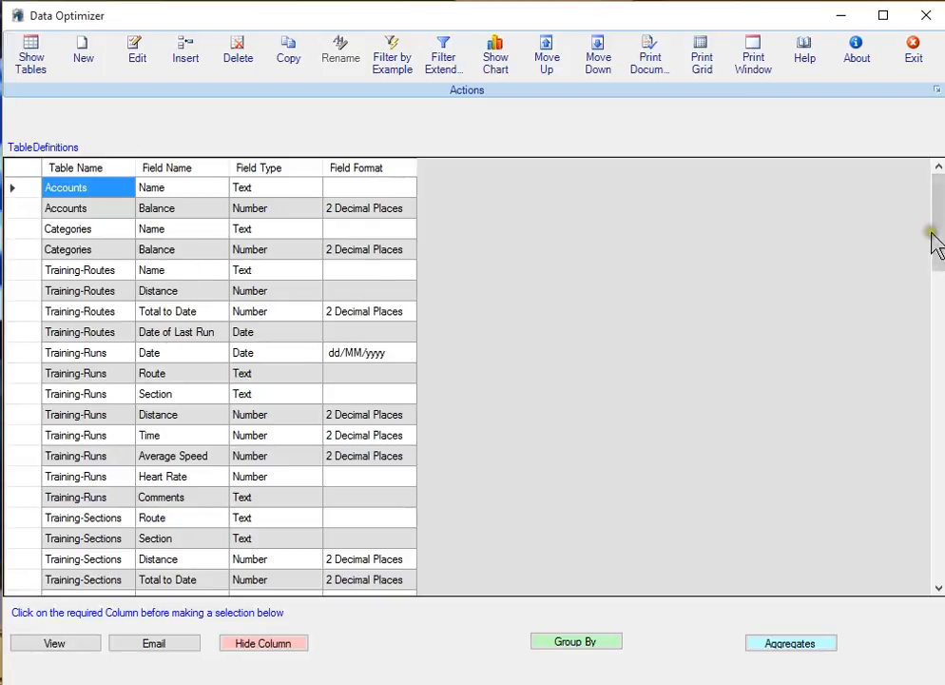
pyautogui.moveTo(935, 236); pyautogui.dragTo(937, 532)
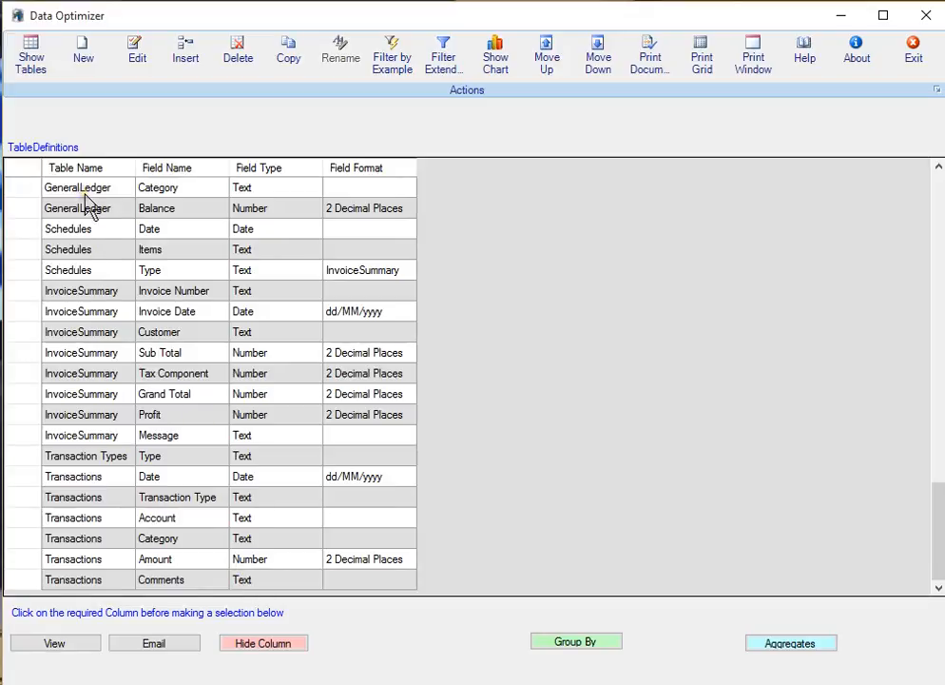
# - Add a record to LookupRules linking the Accounts table's Name field to the Account field of the Transactions table, and save it
pyautogui.click(31, 70)
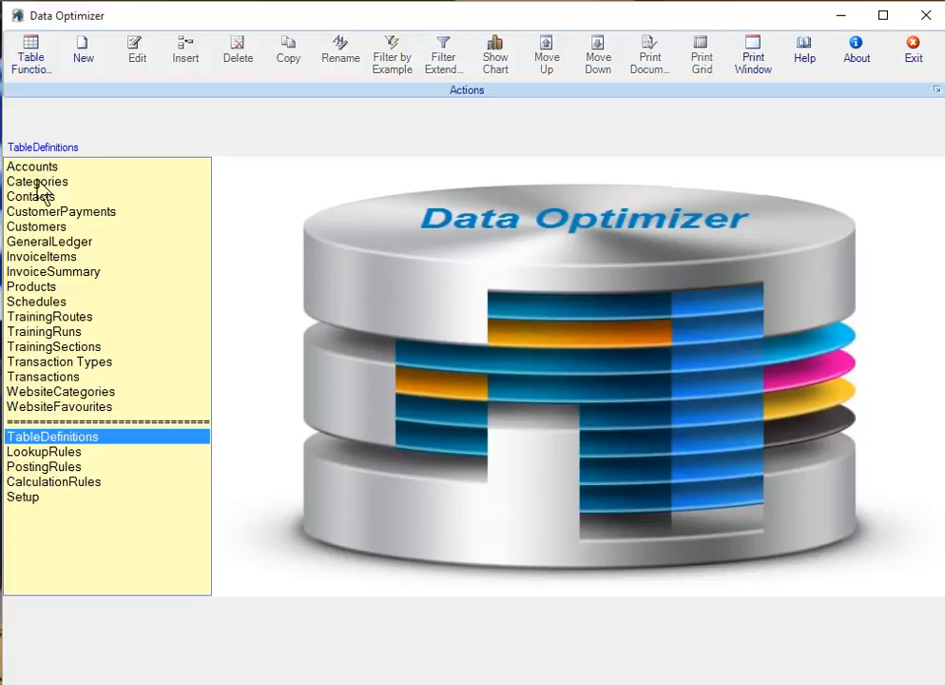
pyautogui.click(68, 452)
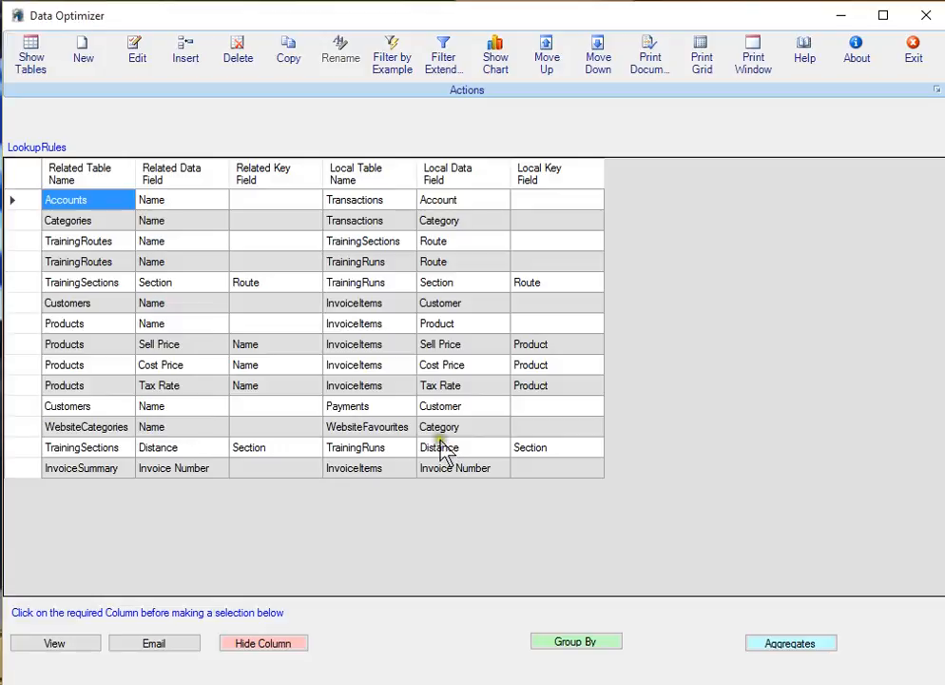
pyautogui.click(84, 56)
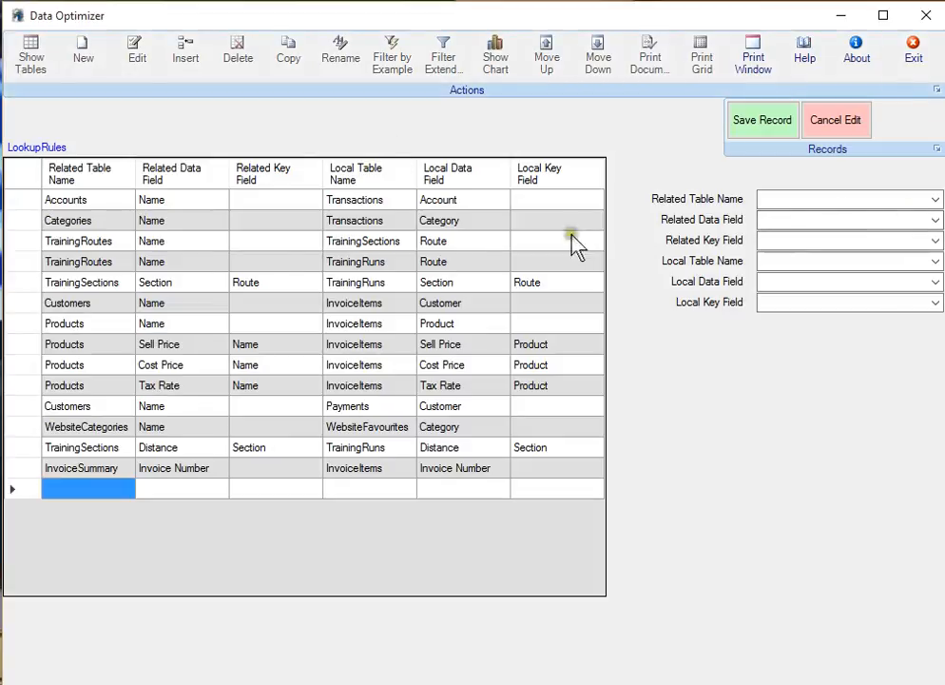
pyautogui.click(937, 199)
pyautogui.click(813, 213)
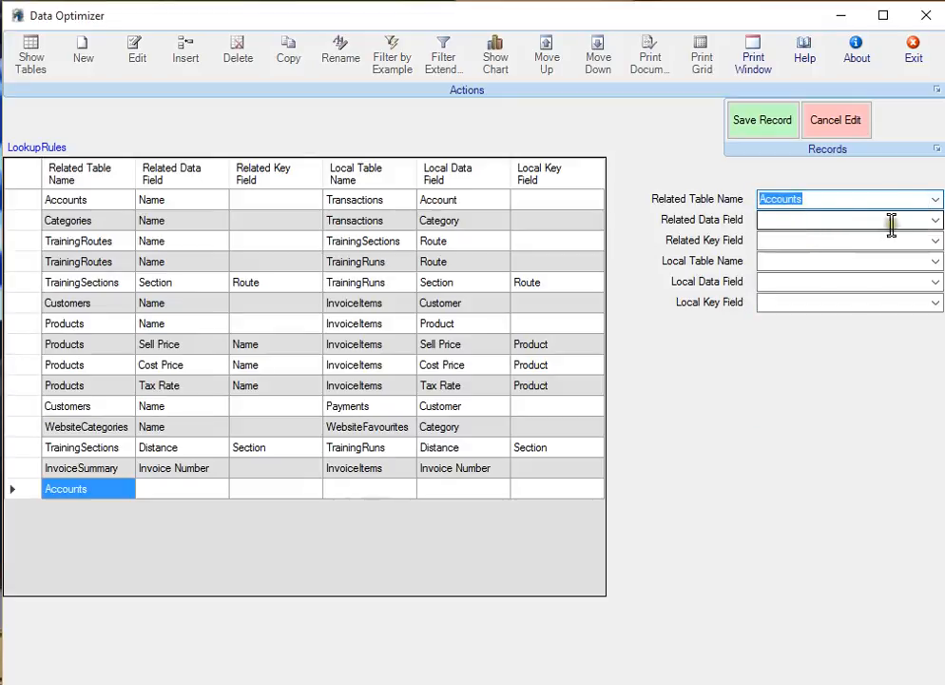
pyautogui.click(936, 220)
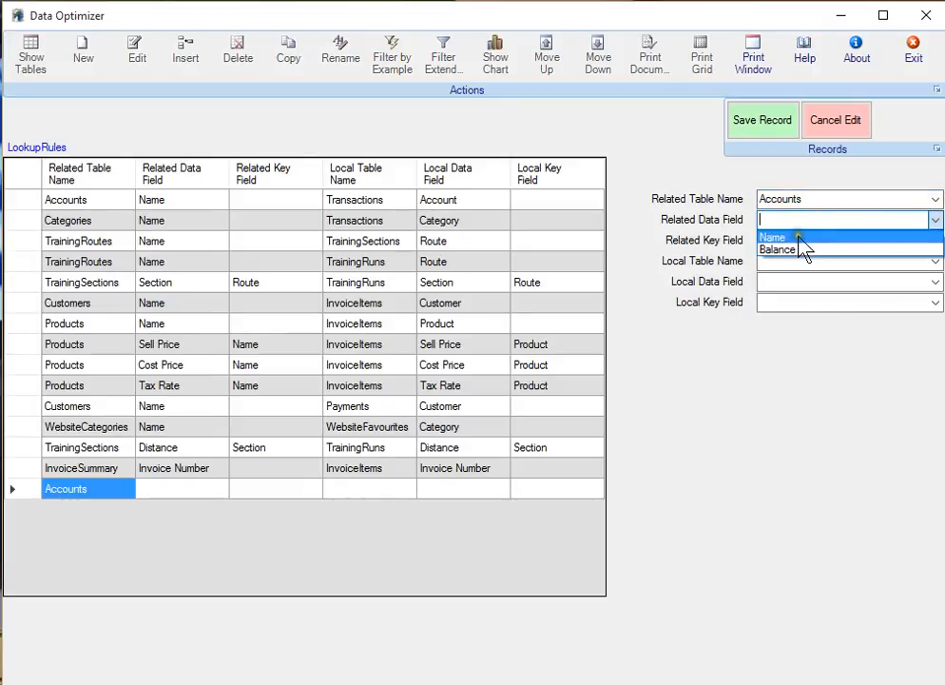
pyautogui.click(799, 236)
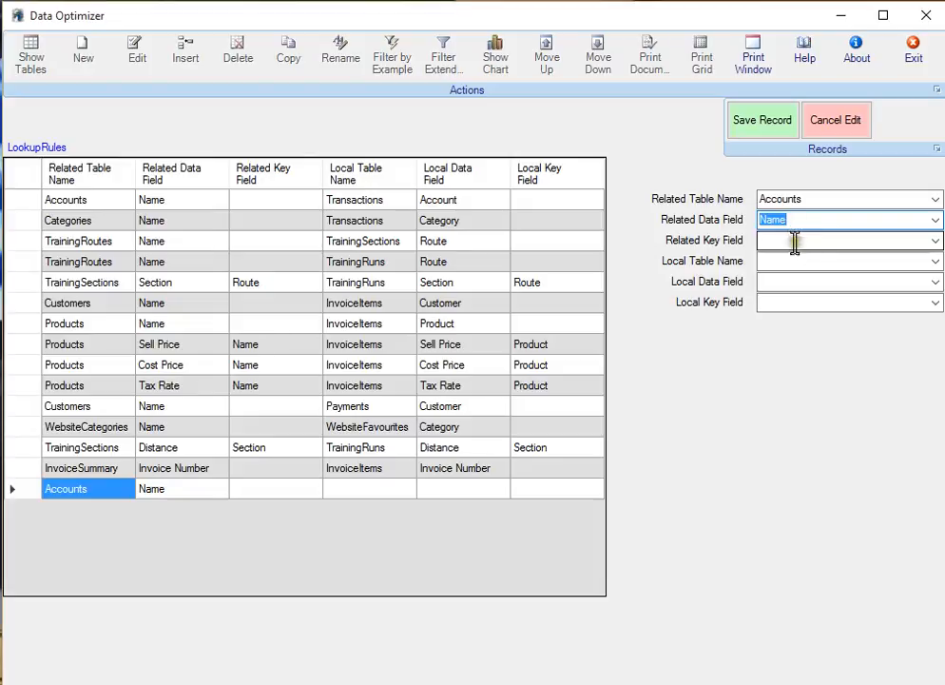
pyautogui.click(934, 263)
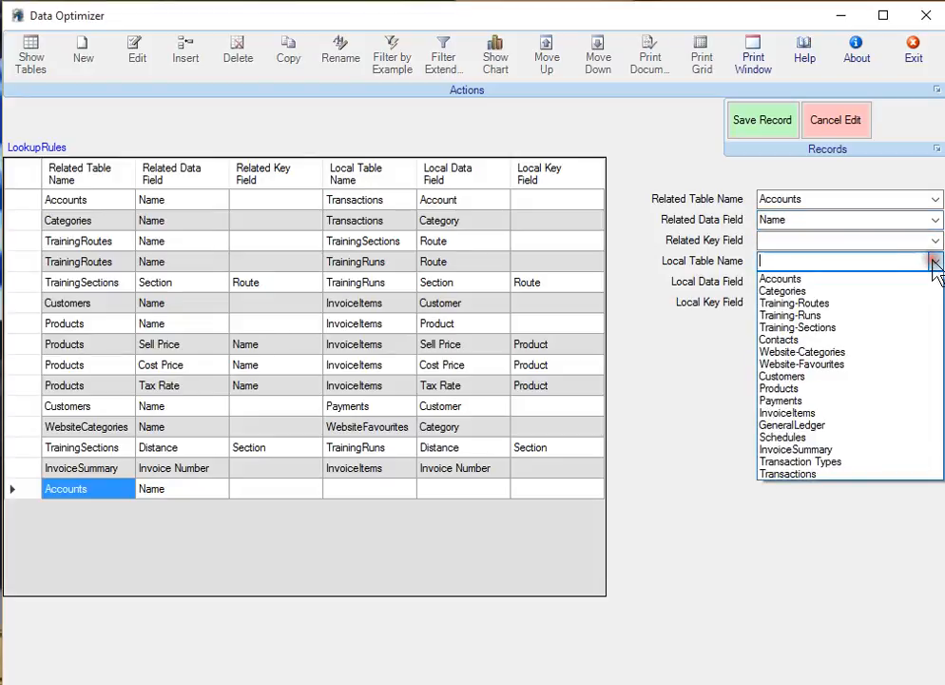
pyautogui.click(823, 473)
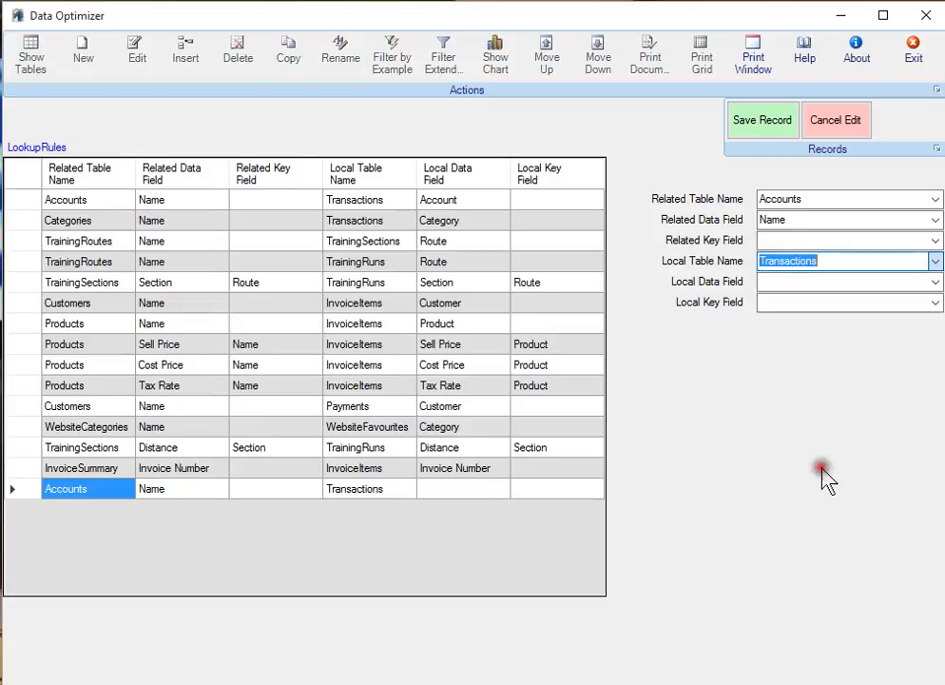
pyautogui.click(935, 284)
pyautogui.click(809, 325)
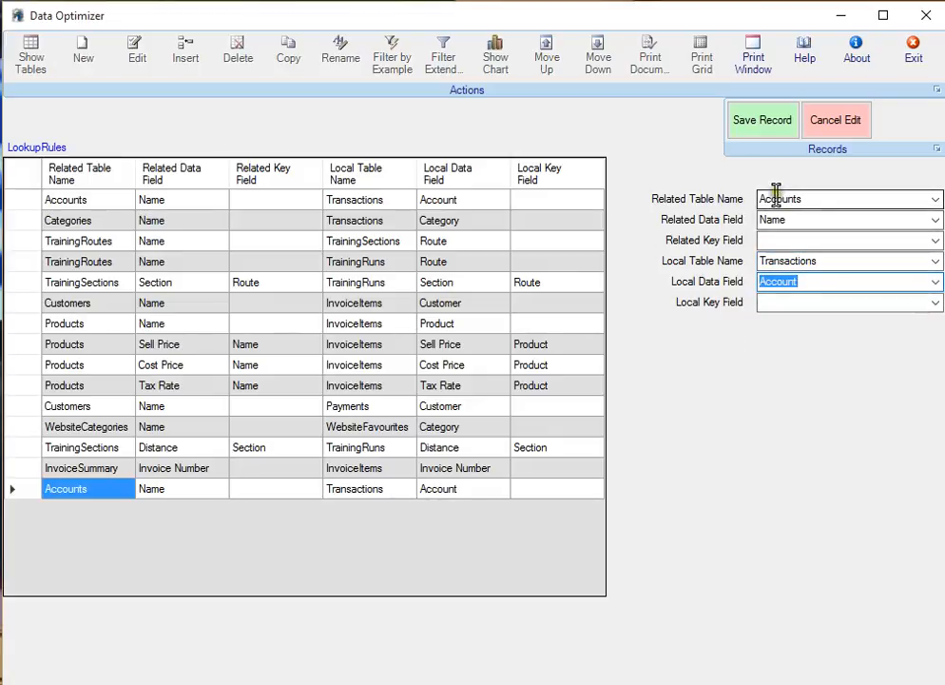
pyautogui.click(761, 134)
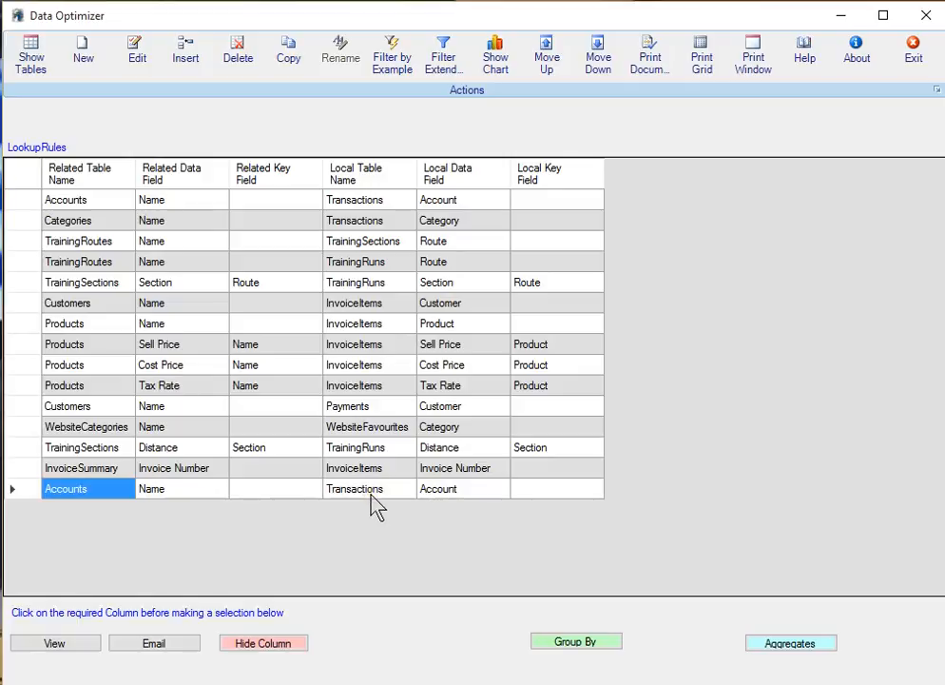
# - Add and save a lookup rule linking the Categories table's Name field to the Category field of the Transactions table
pyautogui.click(86, 59)
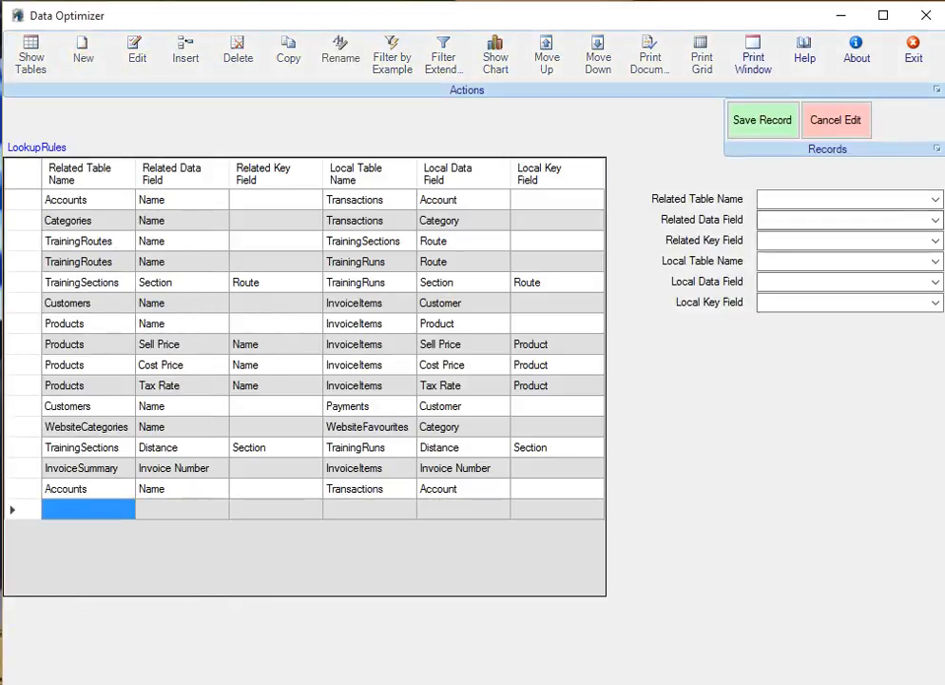
pyautogui.click(935, 199)
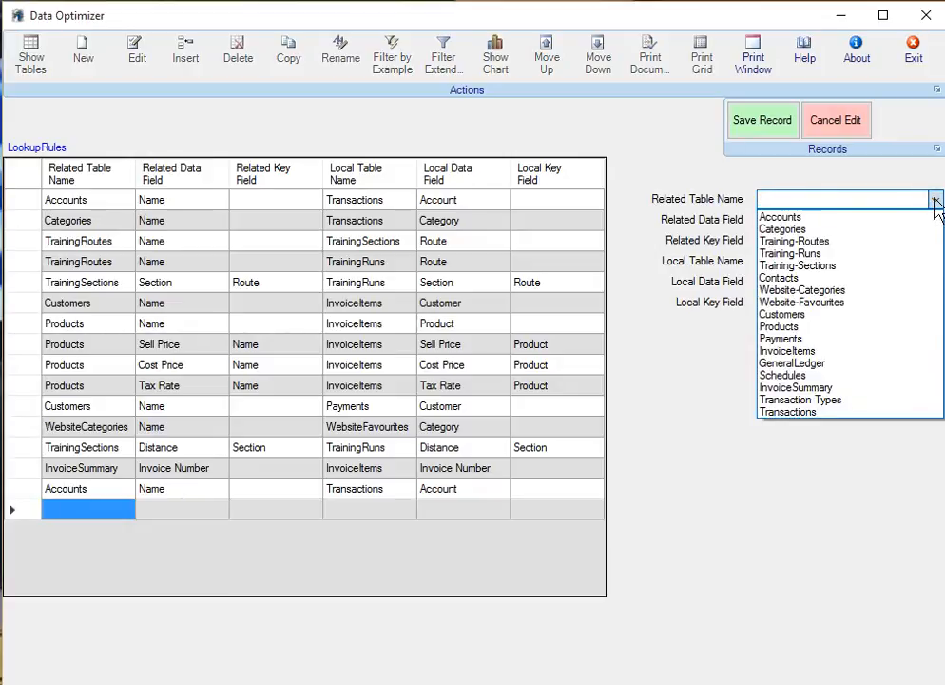
pyautogui.click(820, 230)
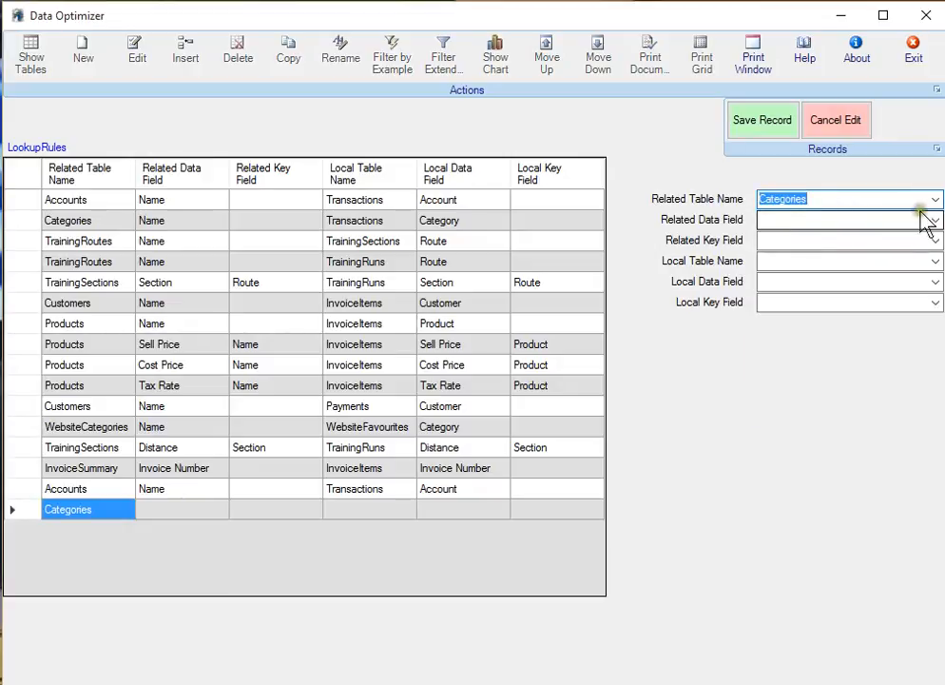
pyautogui.click(935, 220)
pyautogui.click(829, 239)
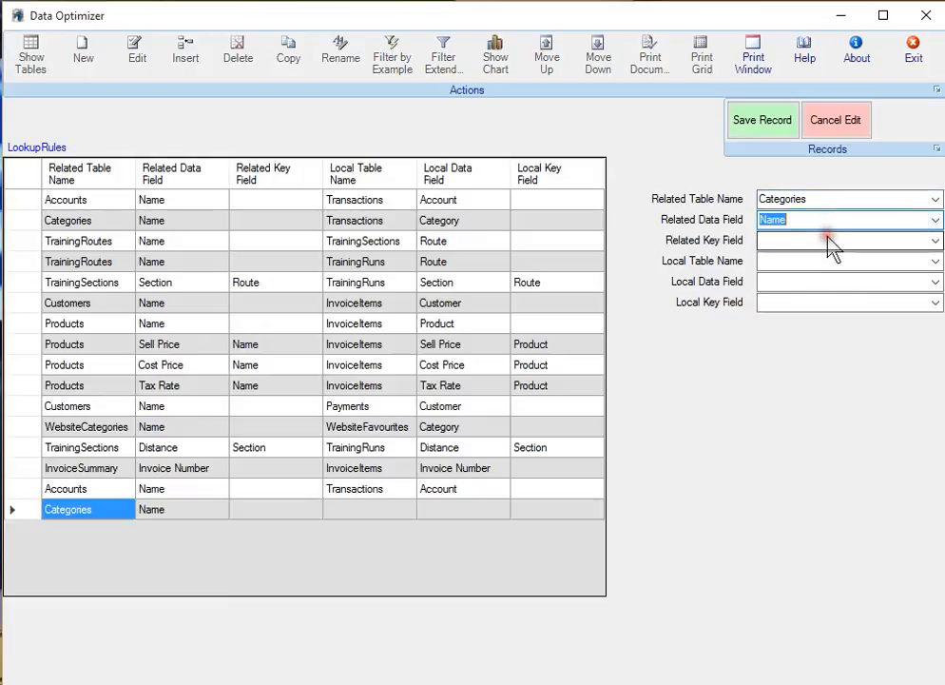
pyautogui.click(782, 285)
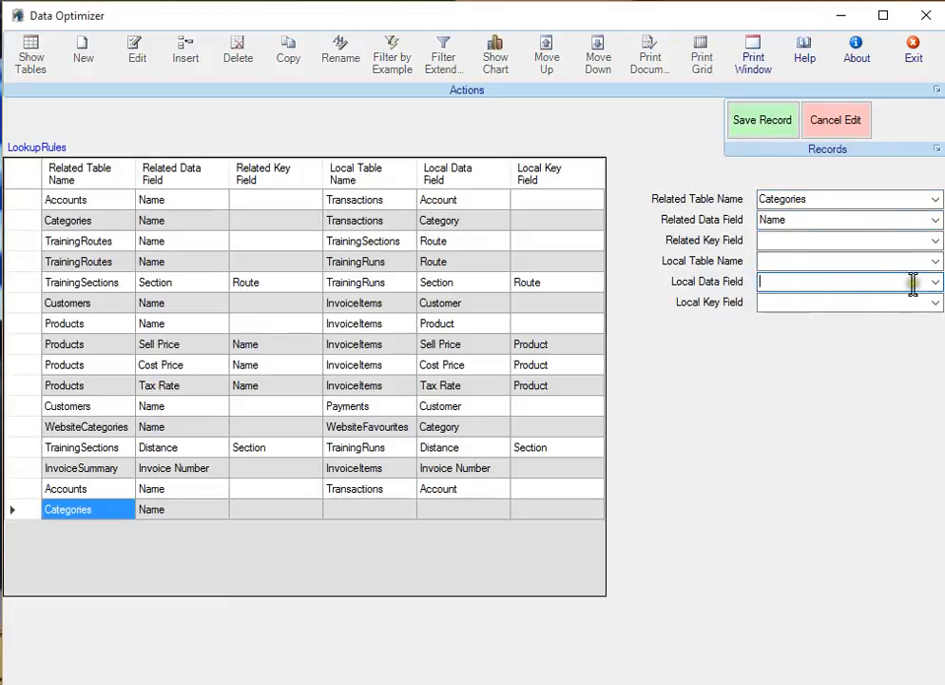
pyautogui.click(936, 260)
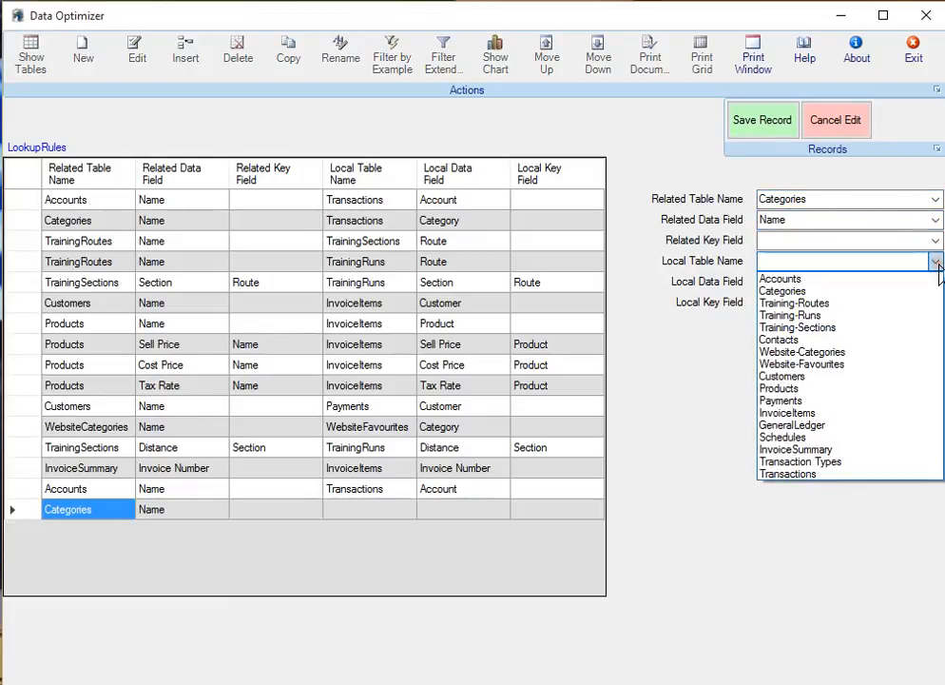
pyautogui.click(824, 473)
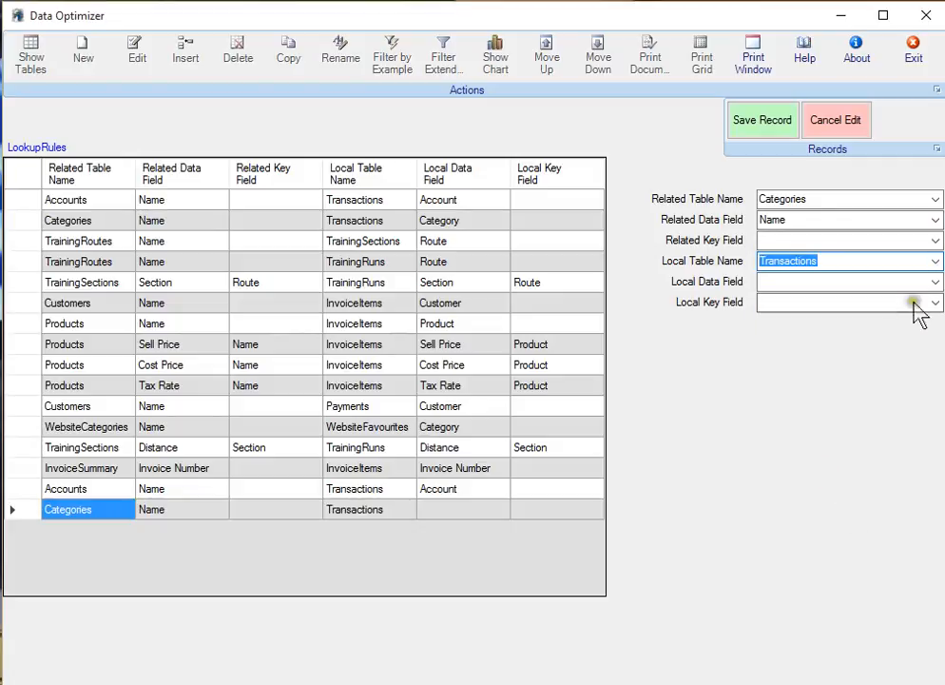
pyautogui.click(935, 282)
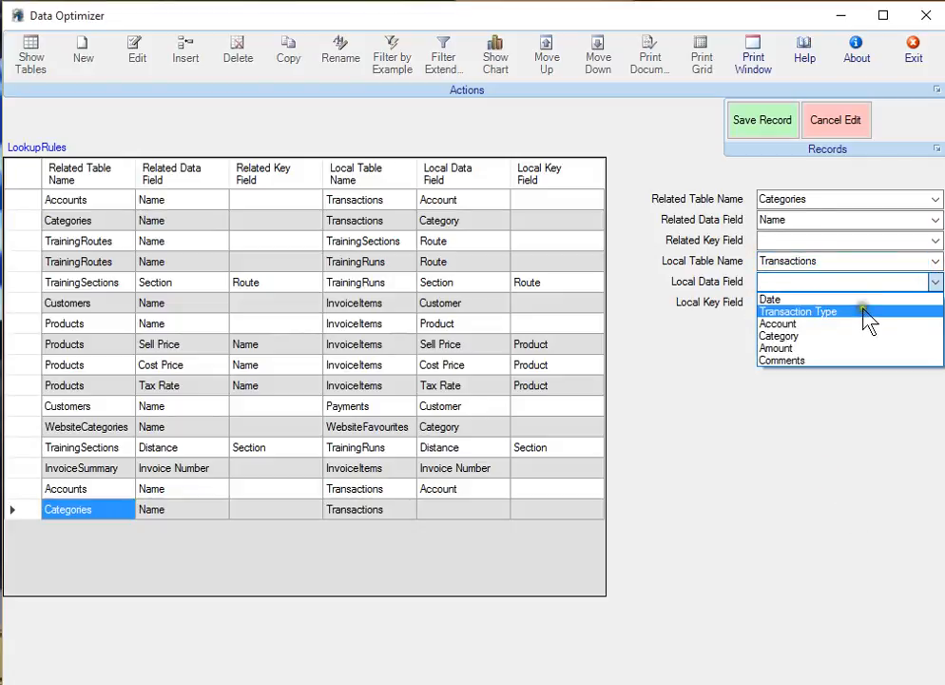
pyautogui.click(789, 337)
pyautogui.click(761, 126)
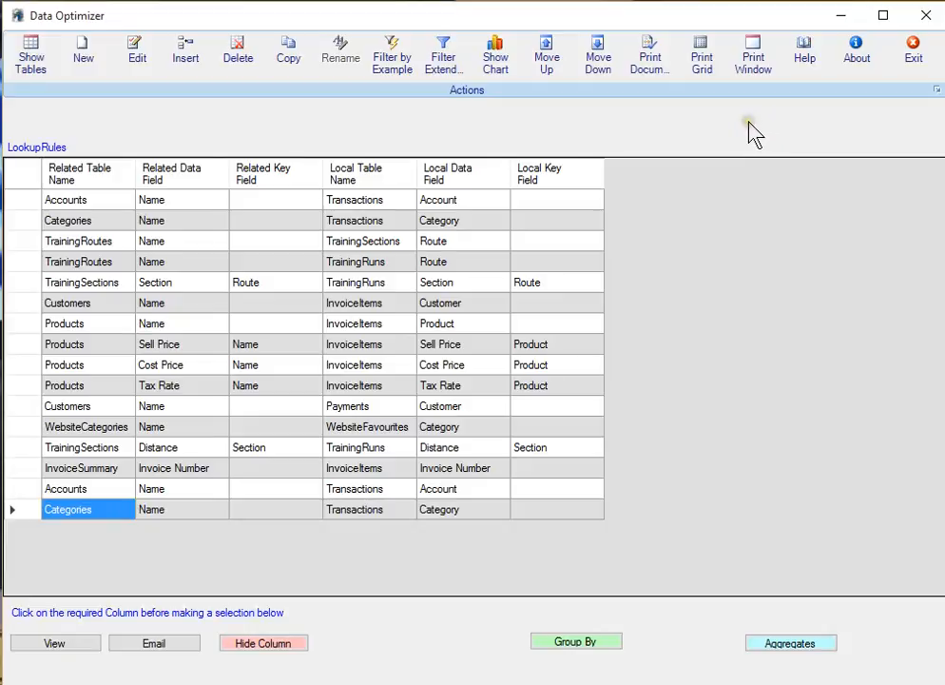
# - Add and save a lookup rule linking the Transaction Types table's Type field to the Transaction Type field of the Transactions table
pyautogui.click(84, 61)
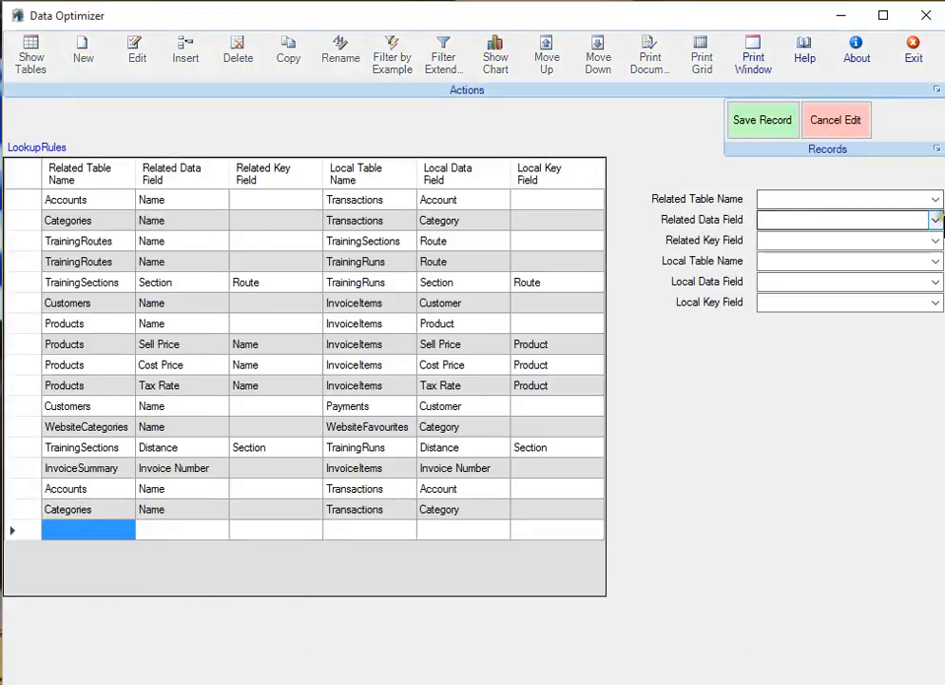
pyautogui.click(934, 200)
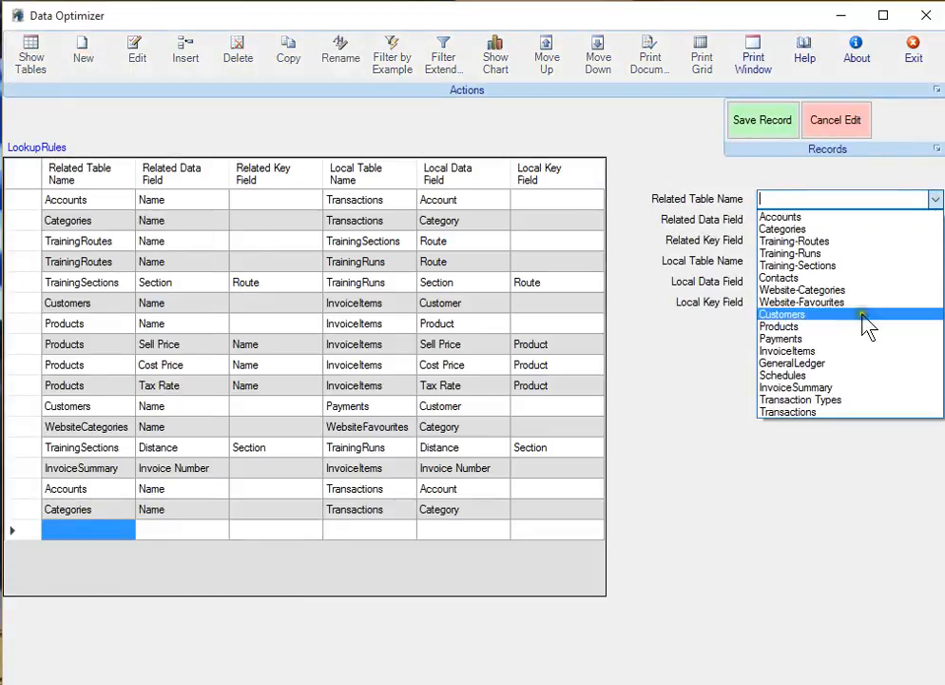
pyautogui.click(843, 400)
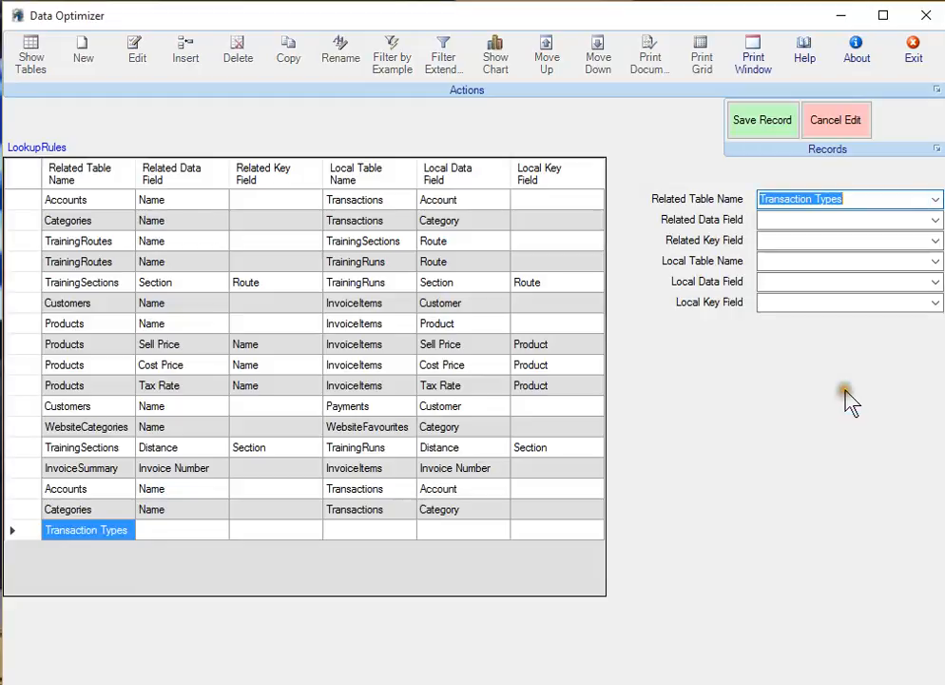
pyautogui.click(935, 221)
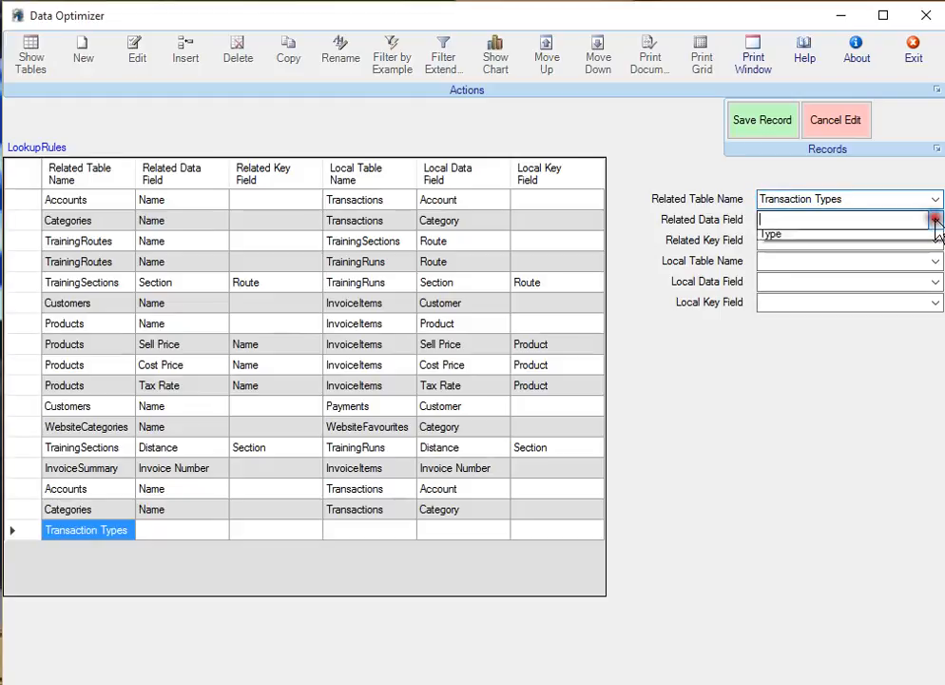
pyautogui.click(819, 237)
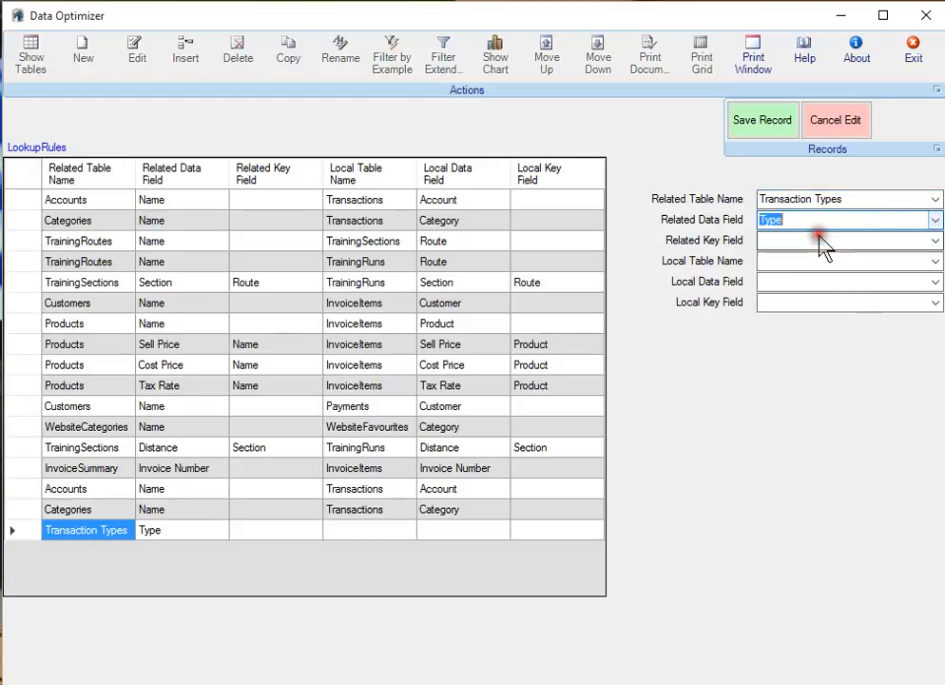
pyautogui.click(932, 261)
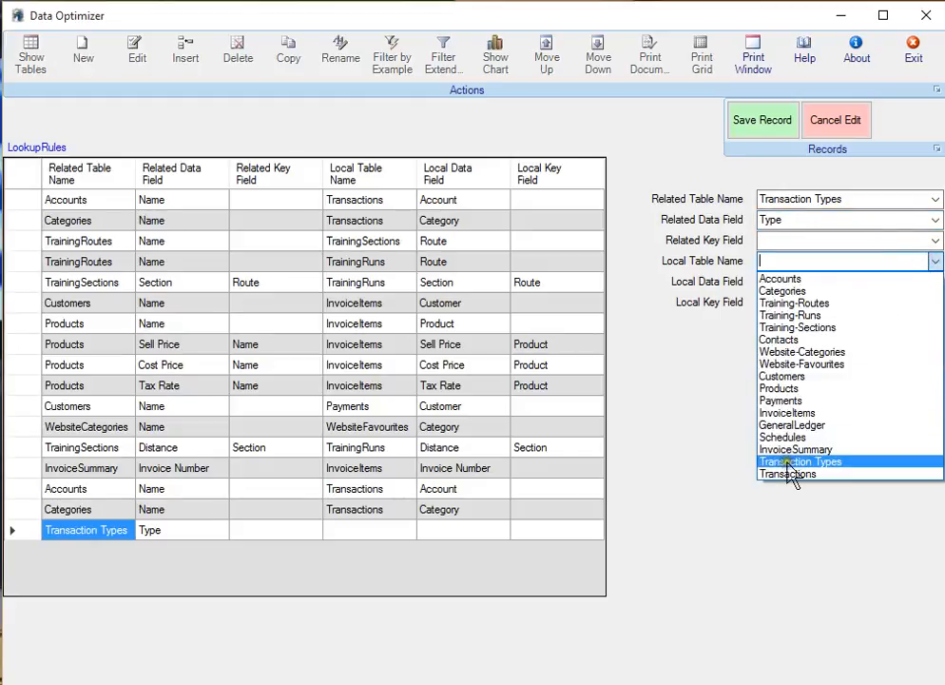
pyautogui.click(795, 474)
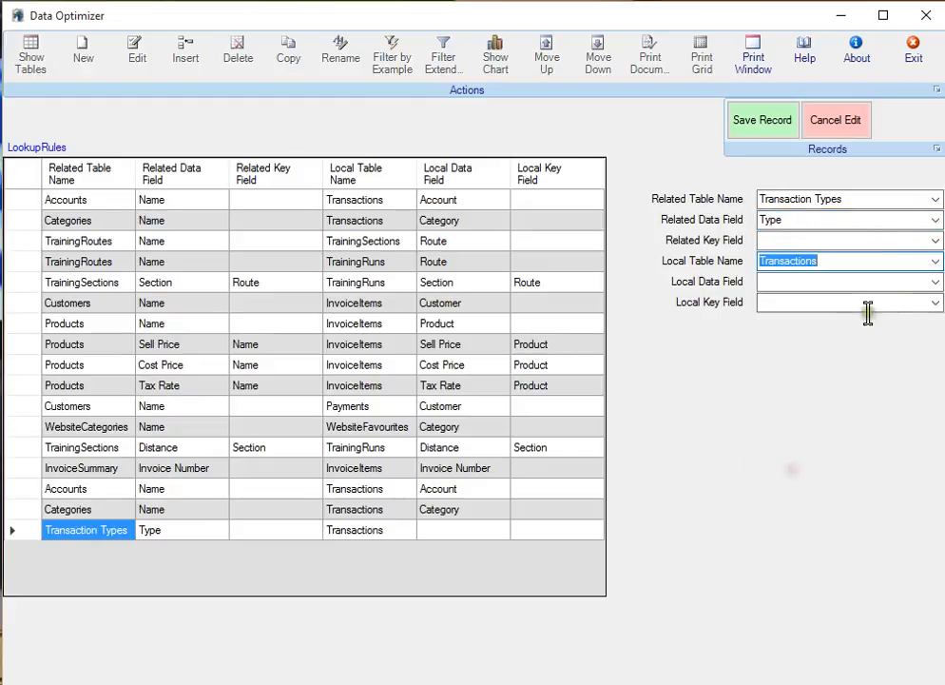
pyautogui.click(935, 282)
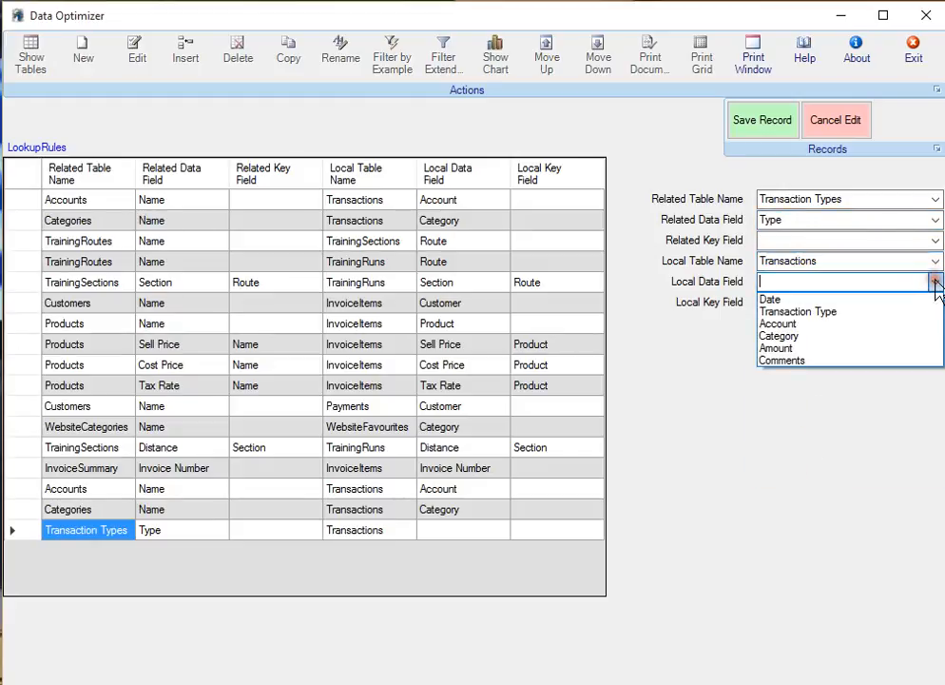
pyautogui.click(802, 312)
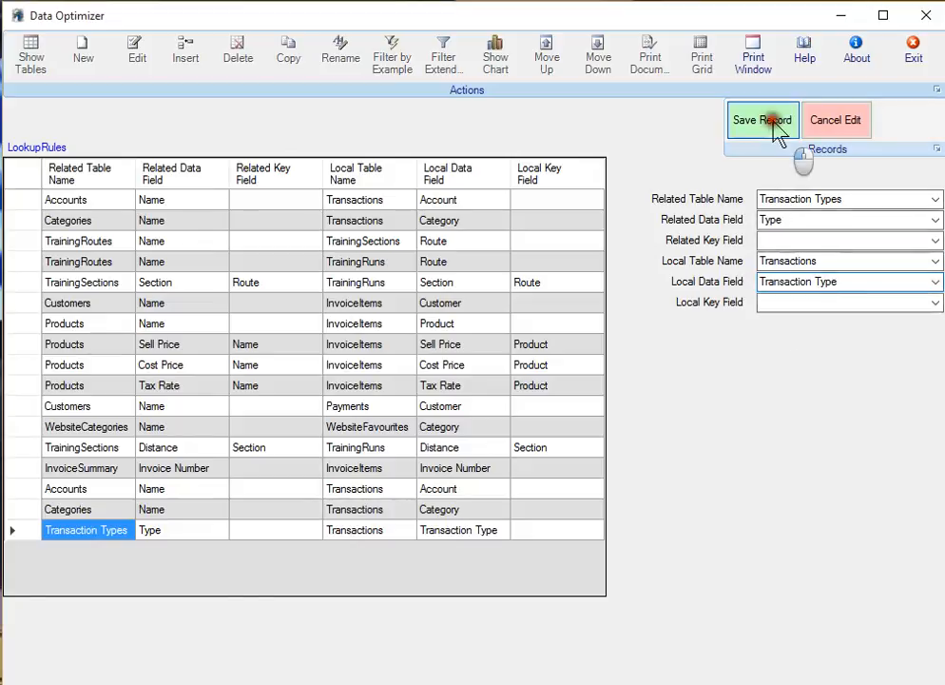
pyautogui.click(773, 121)
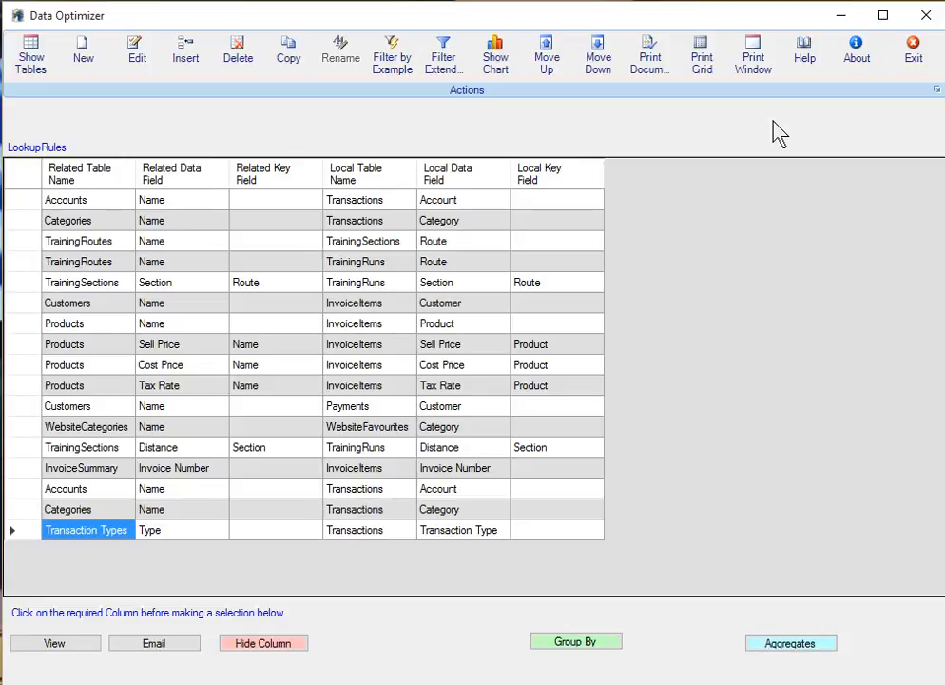
# - Start a new PostingRules record with rule Add to current value, lookup table Accounts, lookup field Balance and lookup key Name
pyautogui.click(33, 62)
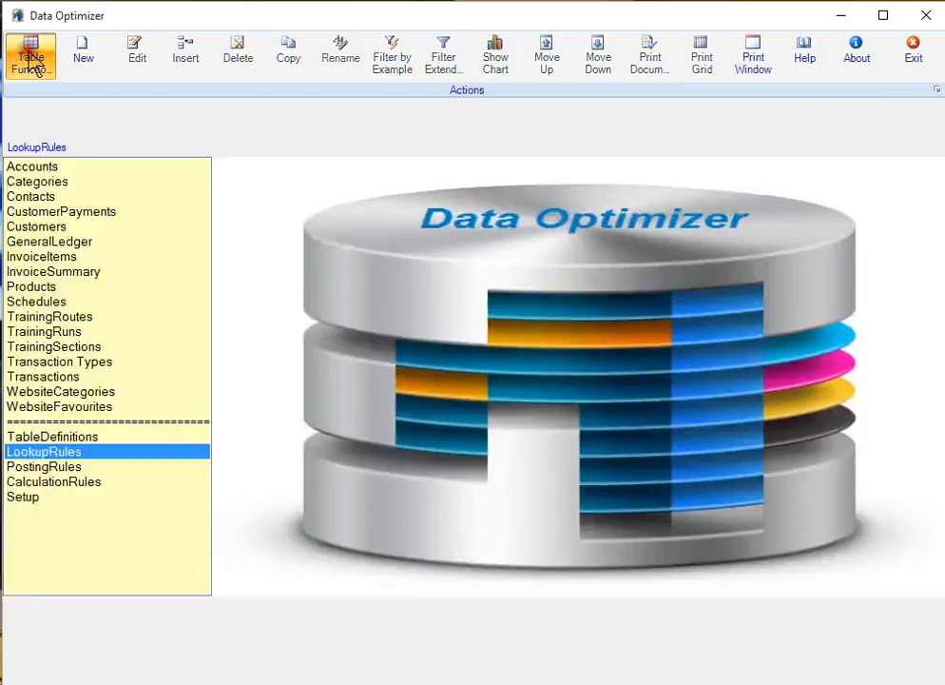
pyautogui.click(50, 466)
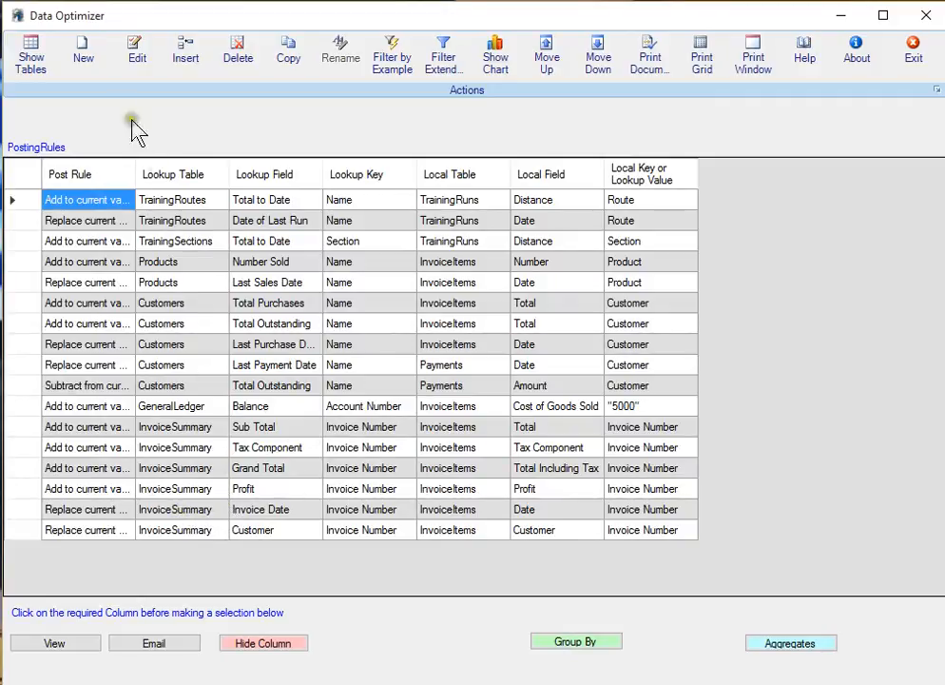
pyautogui.click(84, 57)
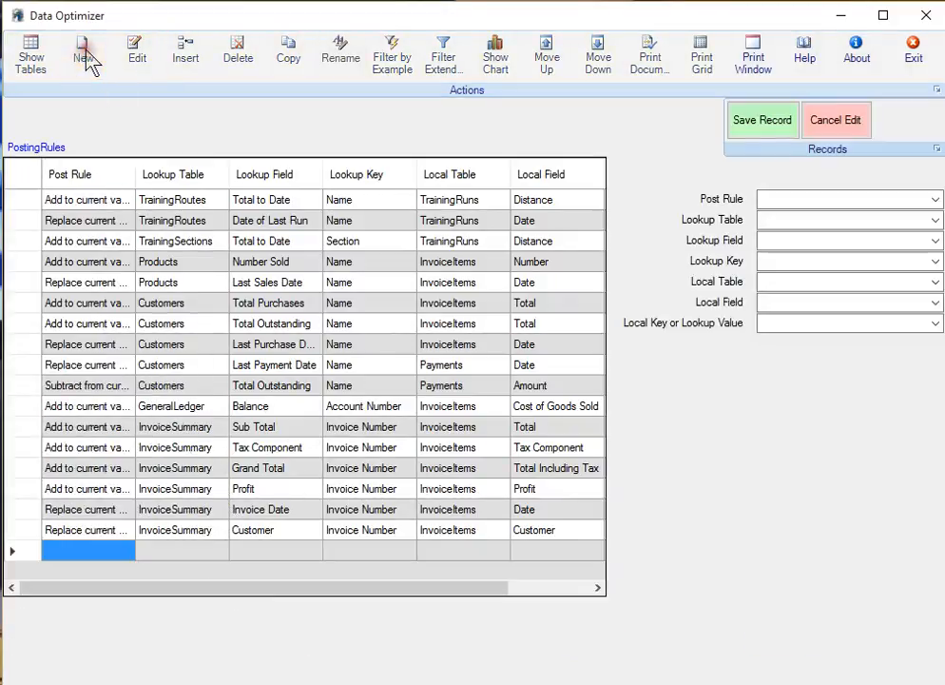
pyautogui.click(935, 201)
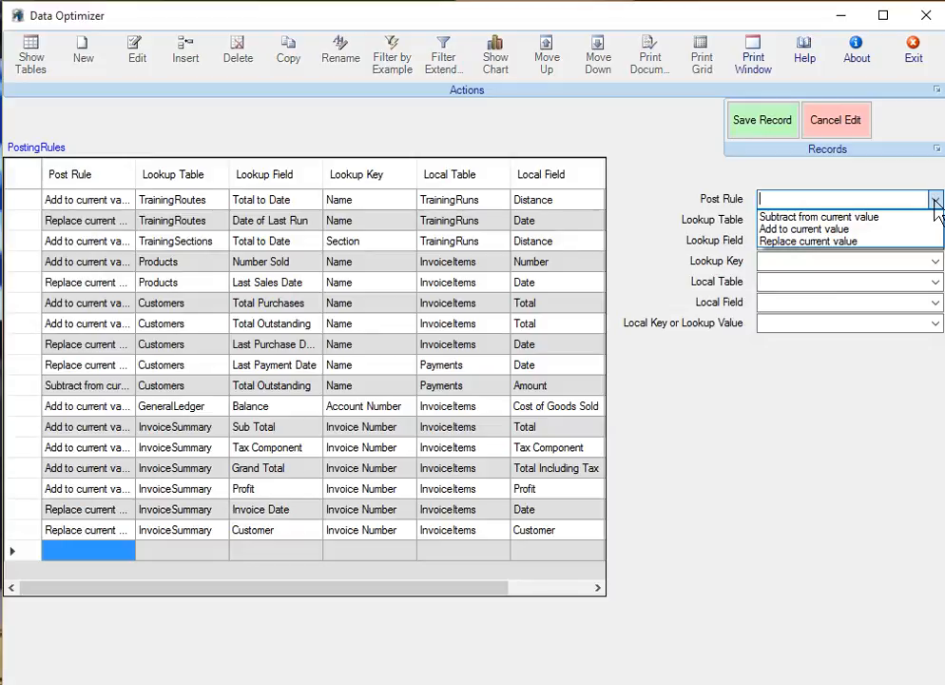
pyautogui.click(859, 230)
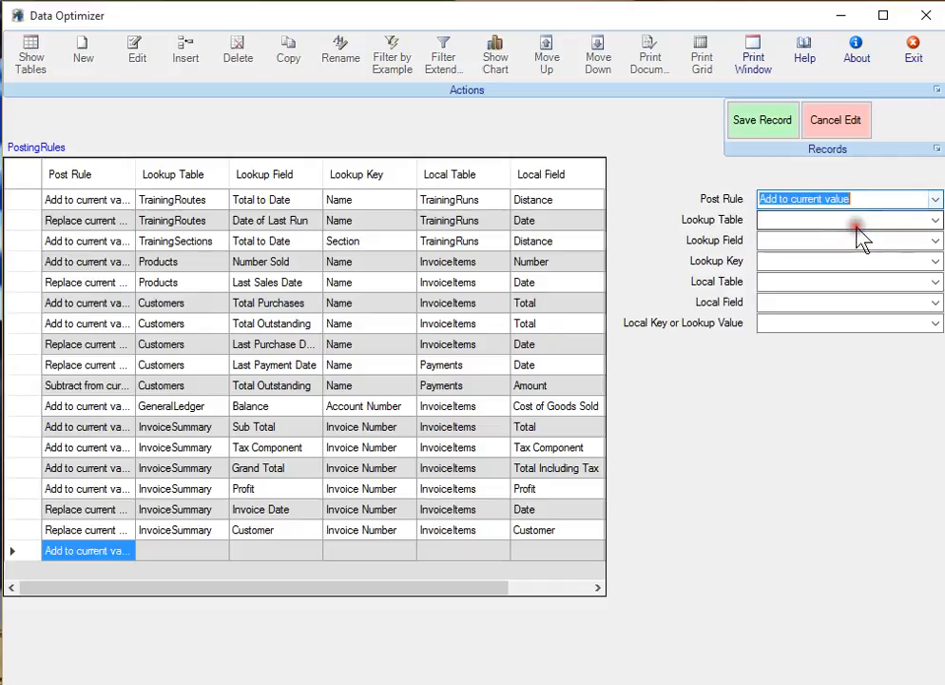
pyautogui.click(937, 220)
pyautogui.click(808, 240)
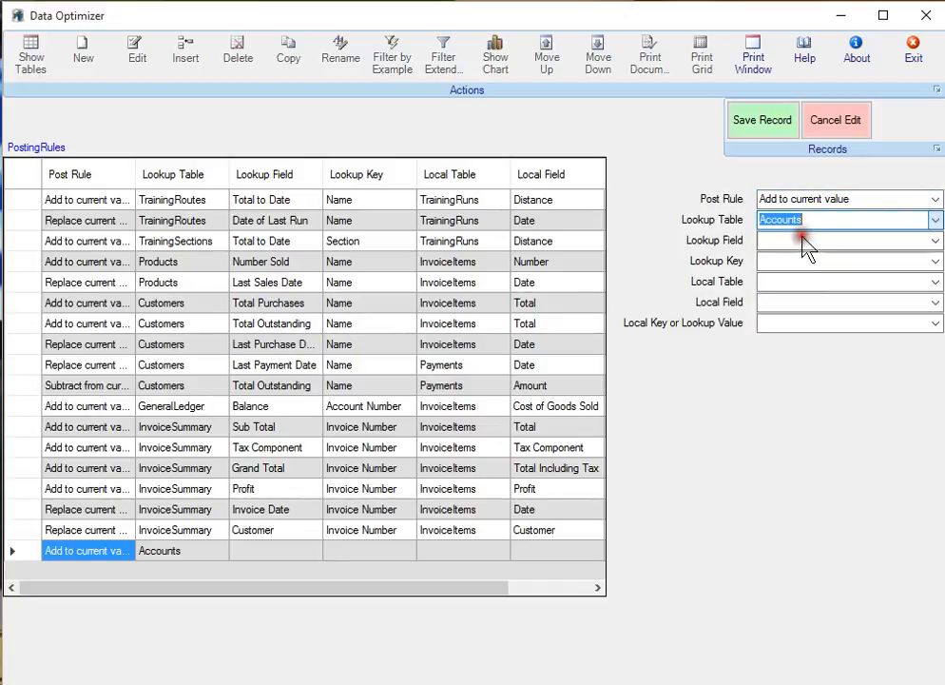
pyautogui.click(935, 240)
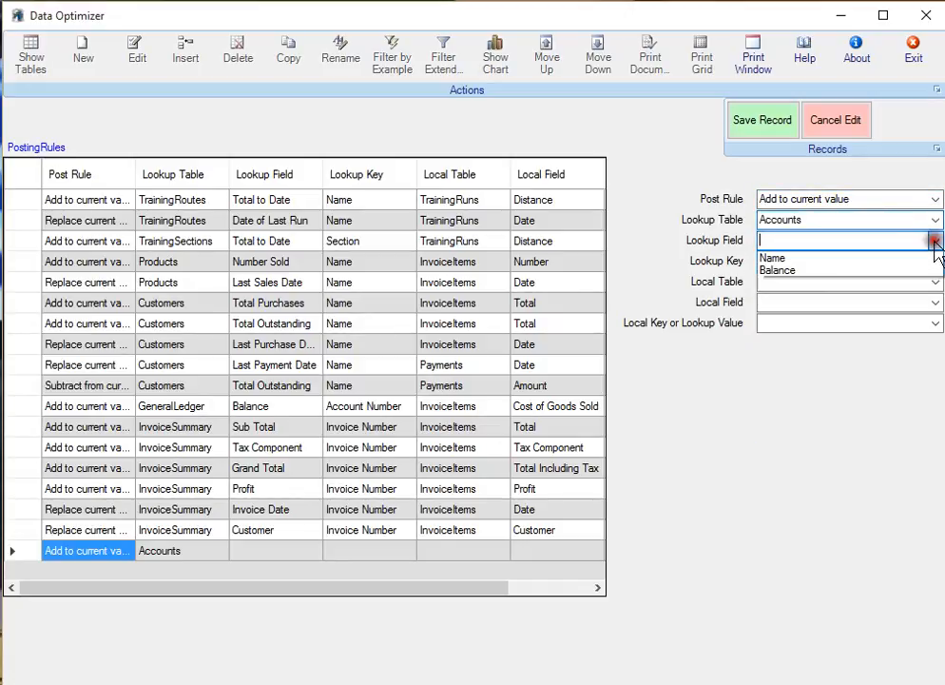
pyautogui.click(844, 271)
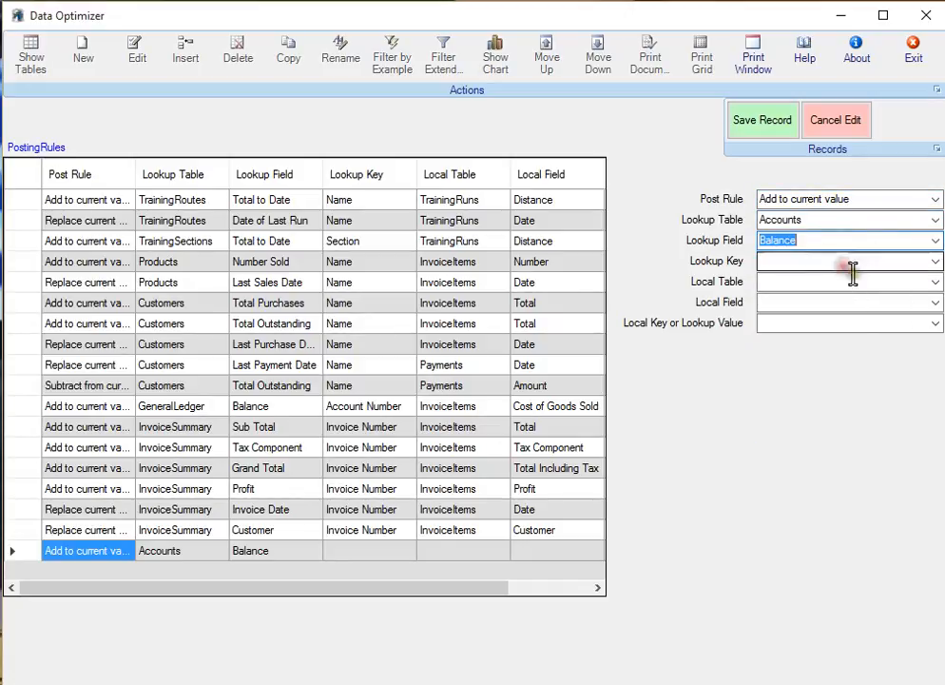
pyautogui.click(936, 261)
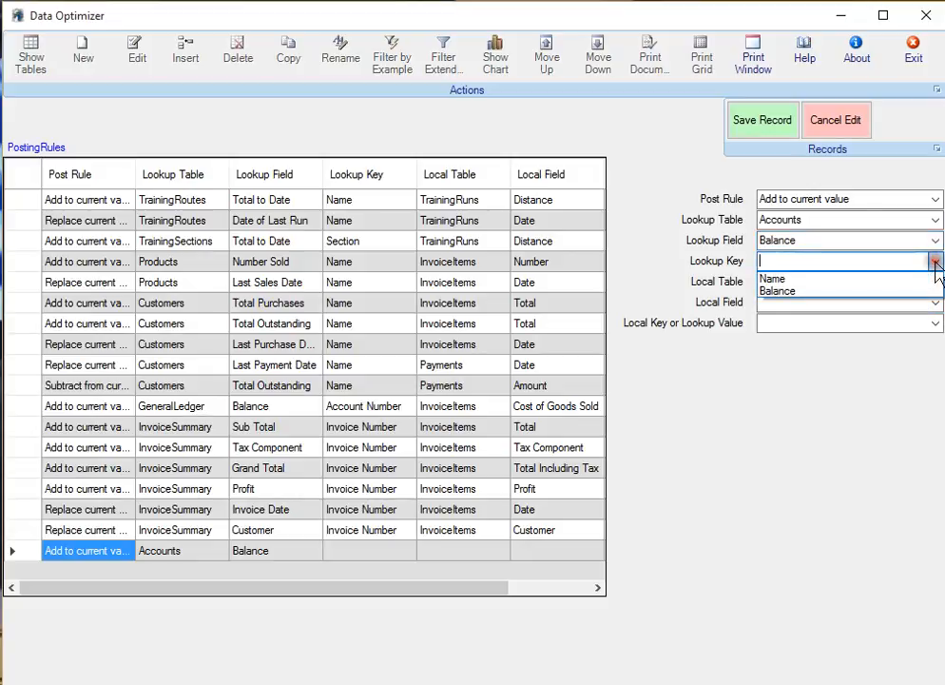
pyautogui.click(779, 279)
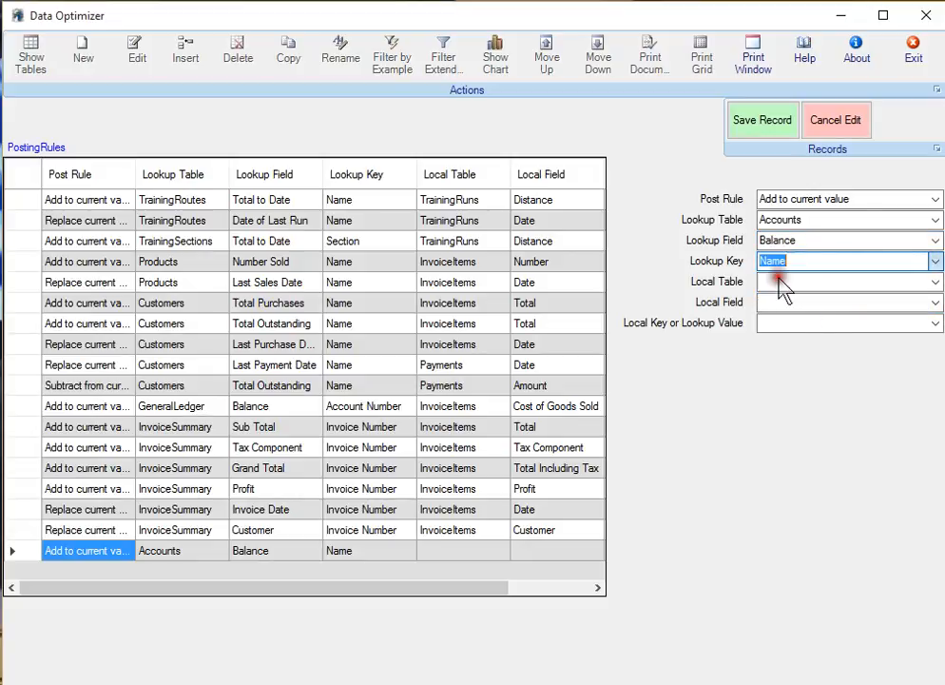
# - Set the Accounts posting rule's local table to Transactions, local field to Amount and local key to Account, and save the record
pyautogui.click(936, 284)
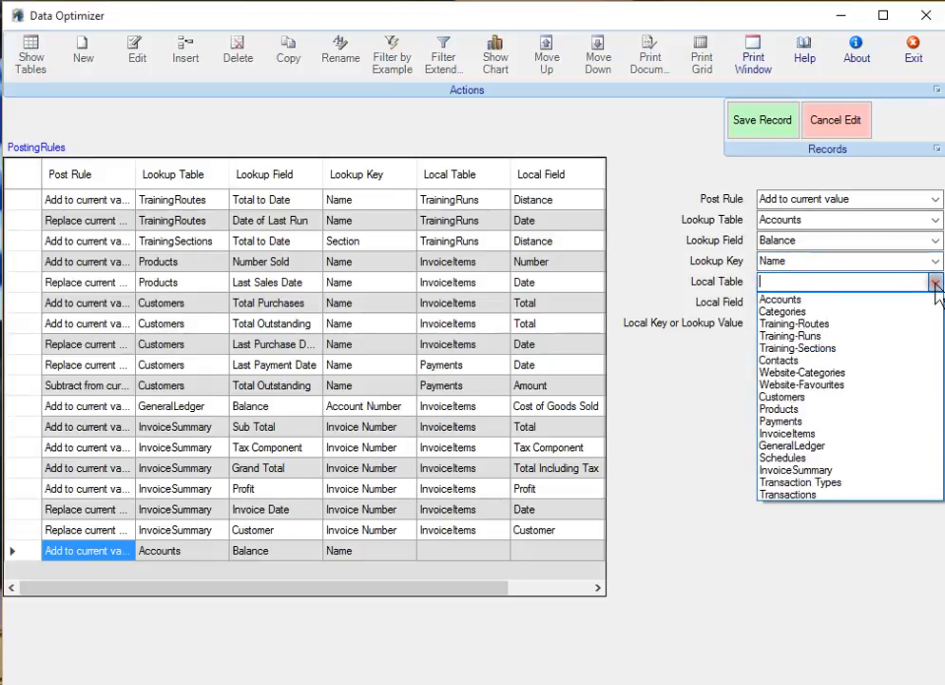
pyautogui.click(816, 495)
pyautogui.click(932, 302)
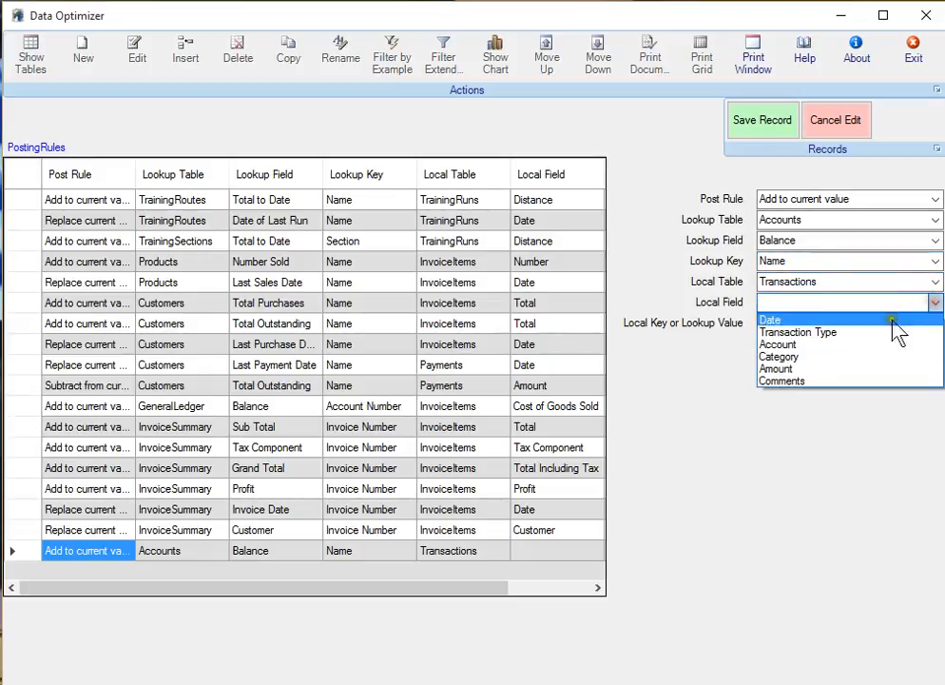
pyautogui.click(810, 367)
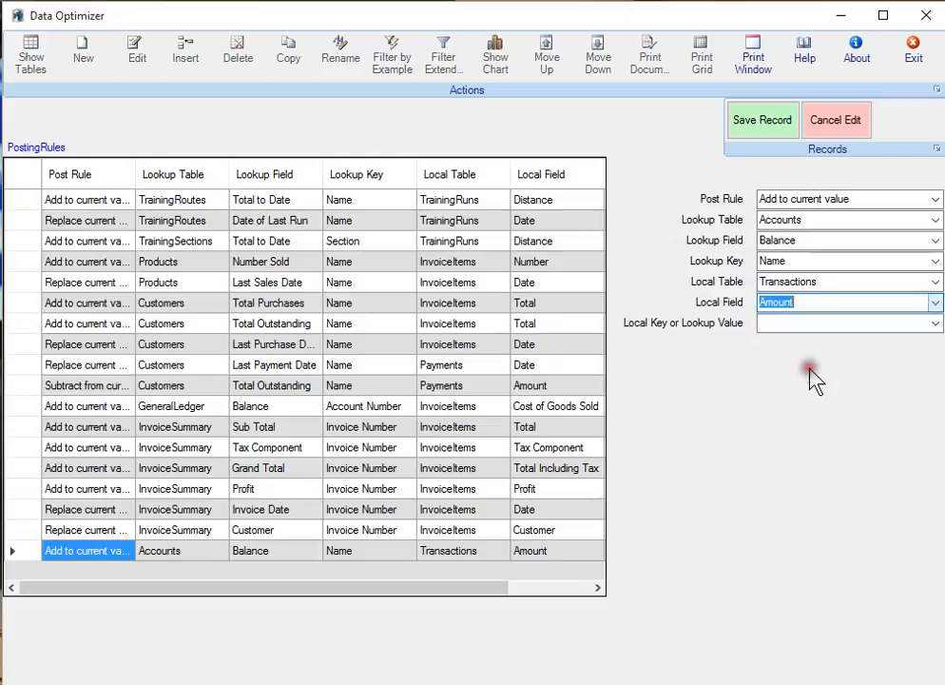
pyautogui.click(934, 323)
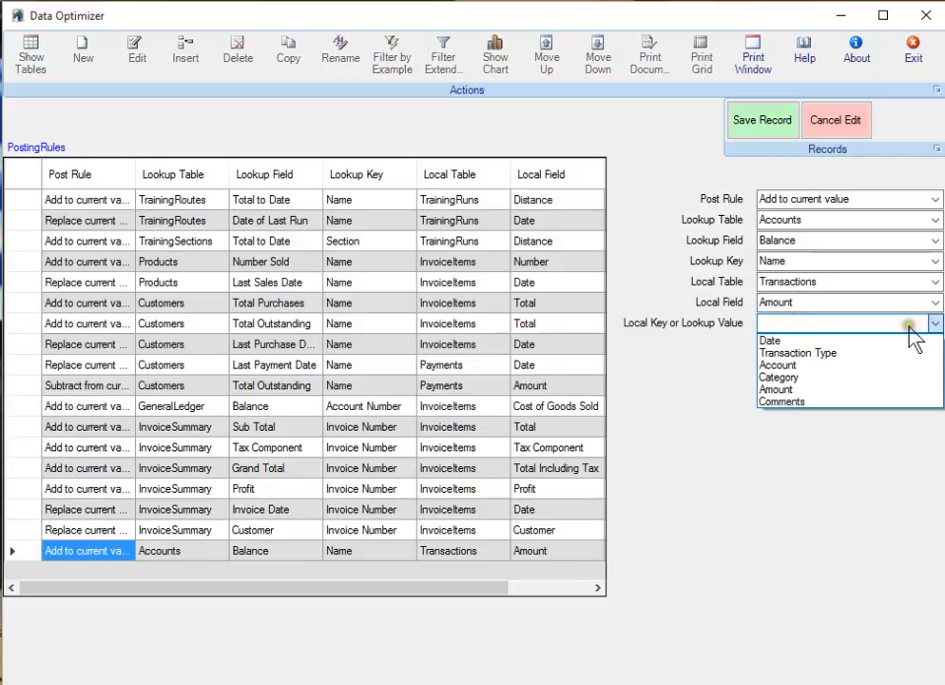
pyautogui.click(803, 365)
pyautogui.click(775, 126)
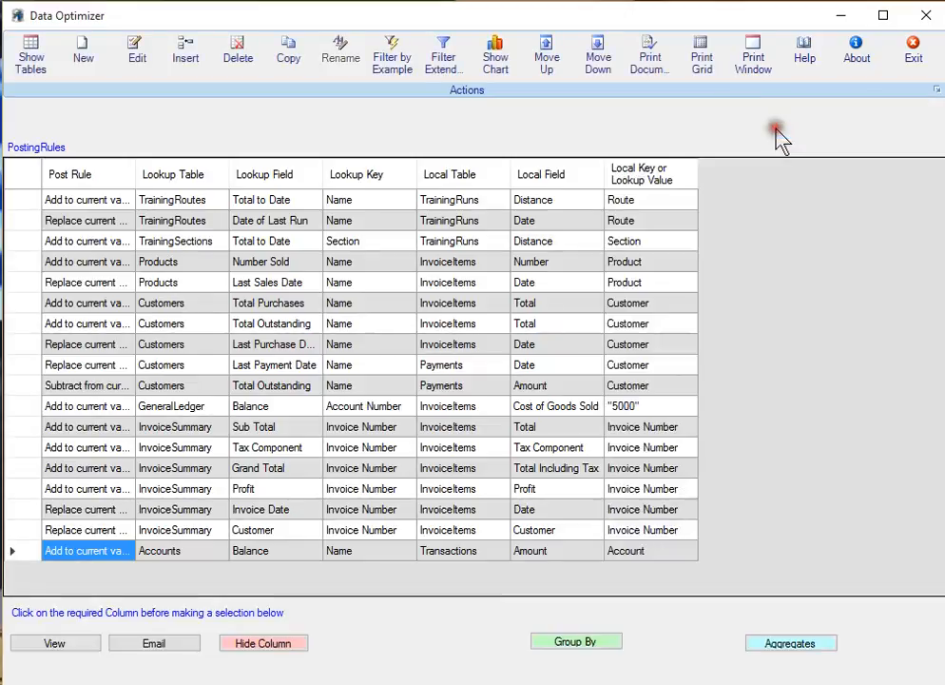
# - Start another posting rule with Add to current value, lookup table Categories, lookup field Balance and lookup key Name
pyautogui.click(92, 57)
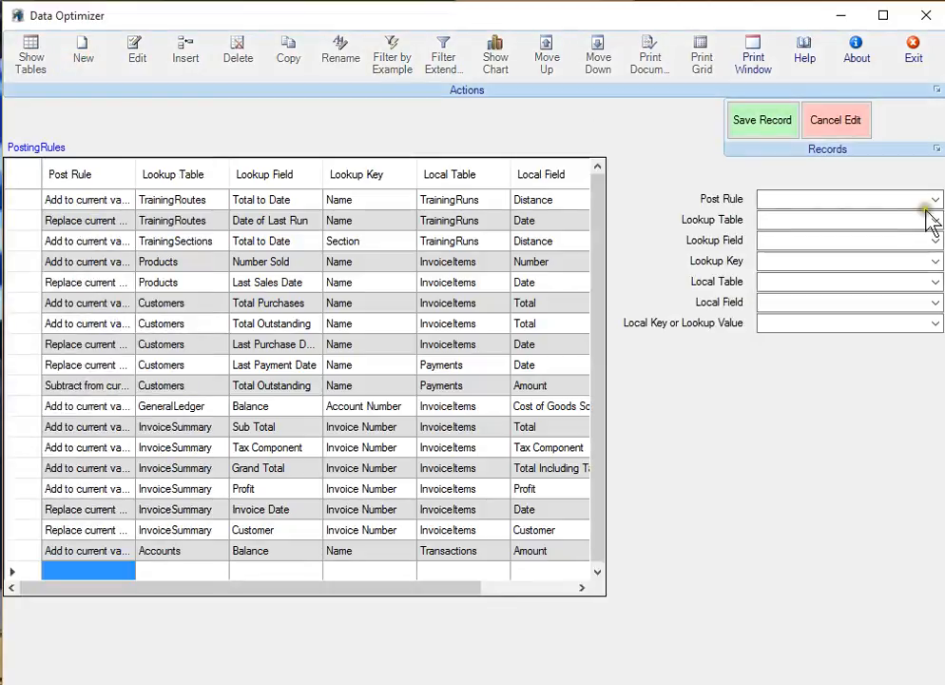
pyautogui.click(937, 199)
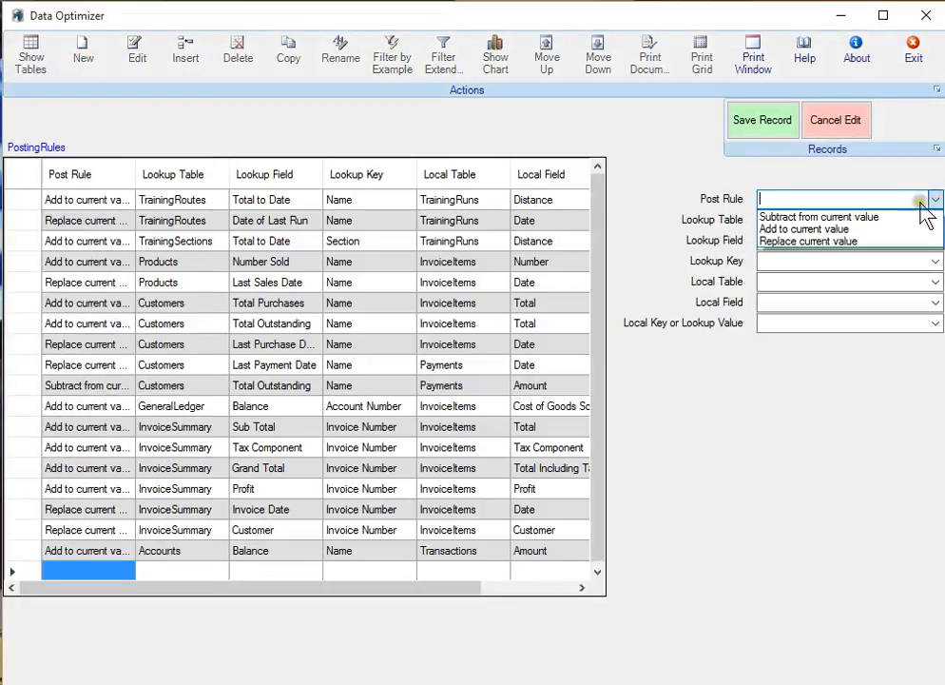
pyautogui.click(859, 229)
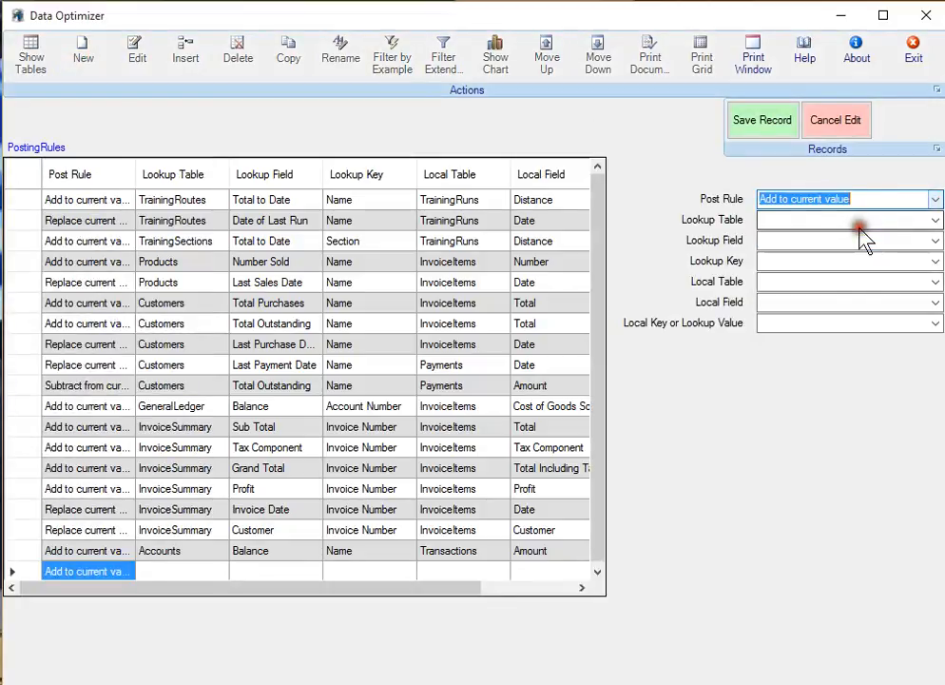
pyautogui.click(935, 222)
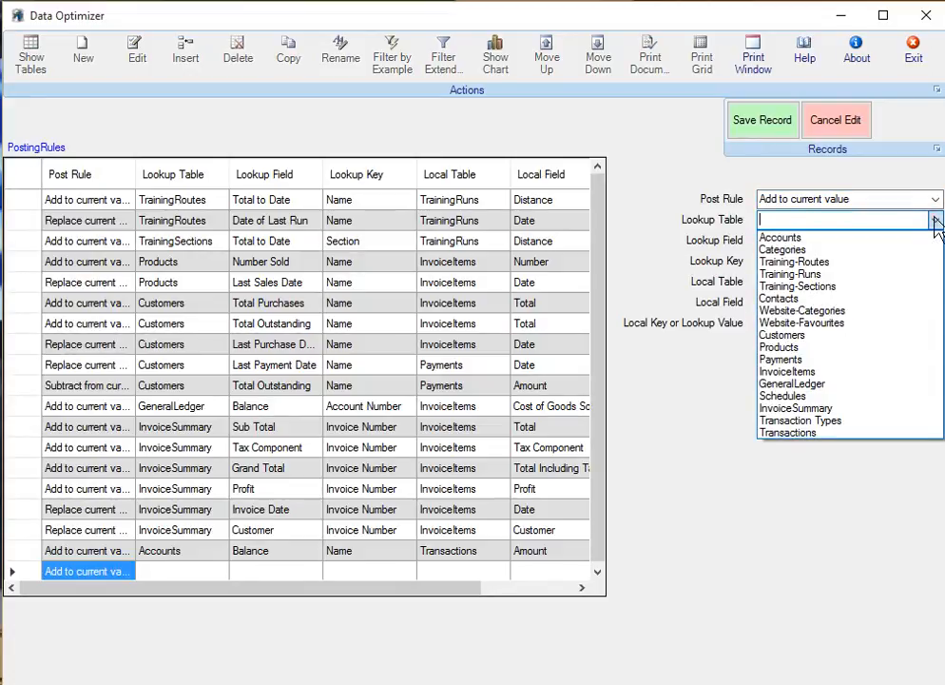
pyautogui.click(824, 250)
pyautogui.click(935, 240)
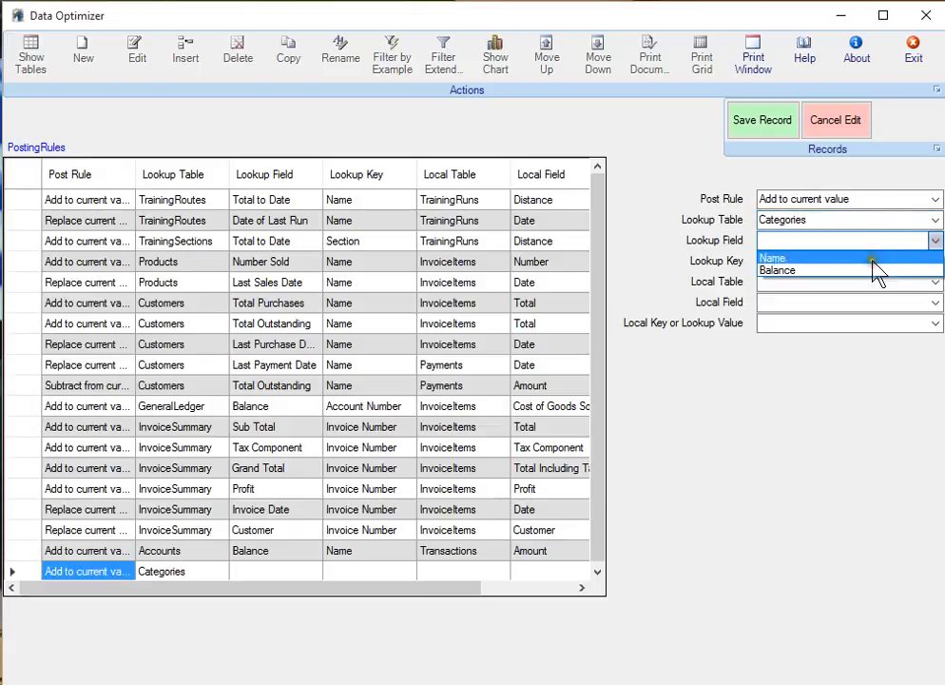
pyautogui.click(861, 271)
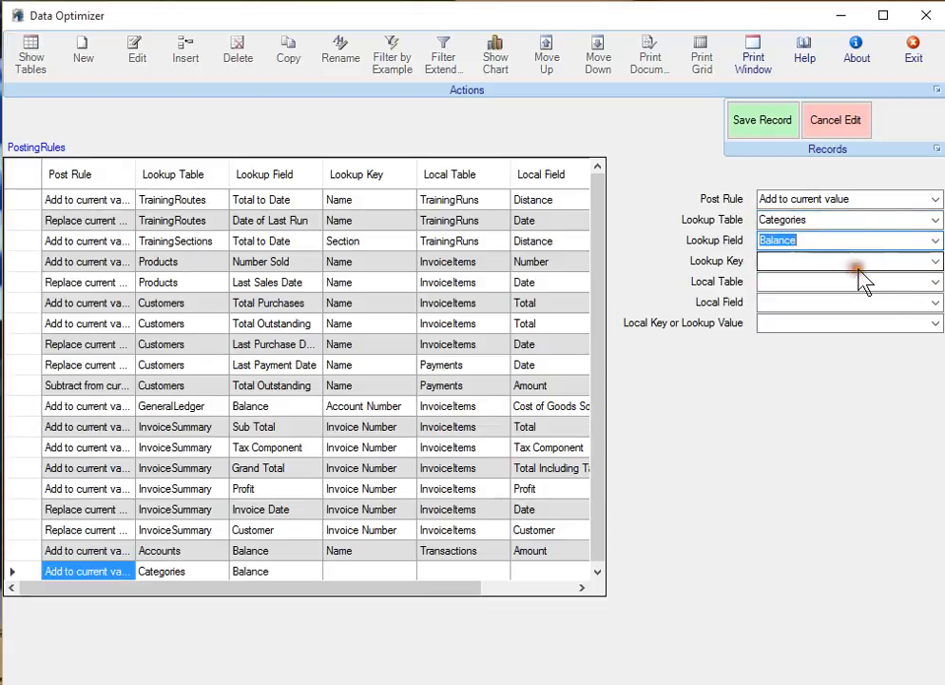
pyautogui.click(935, 262)
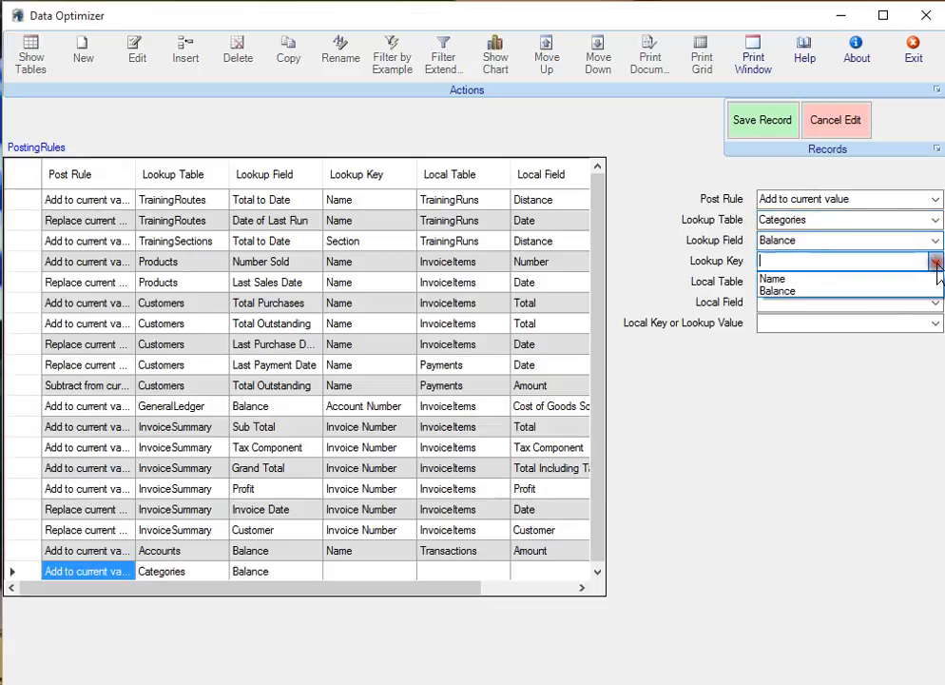
pyautogui.click(793, 279)
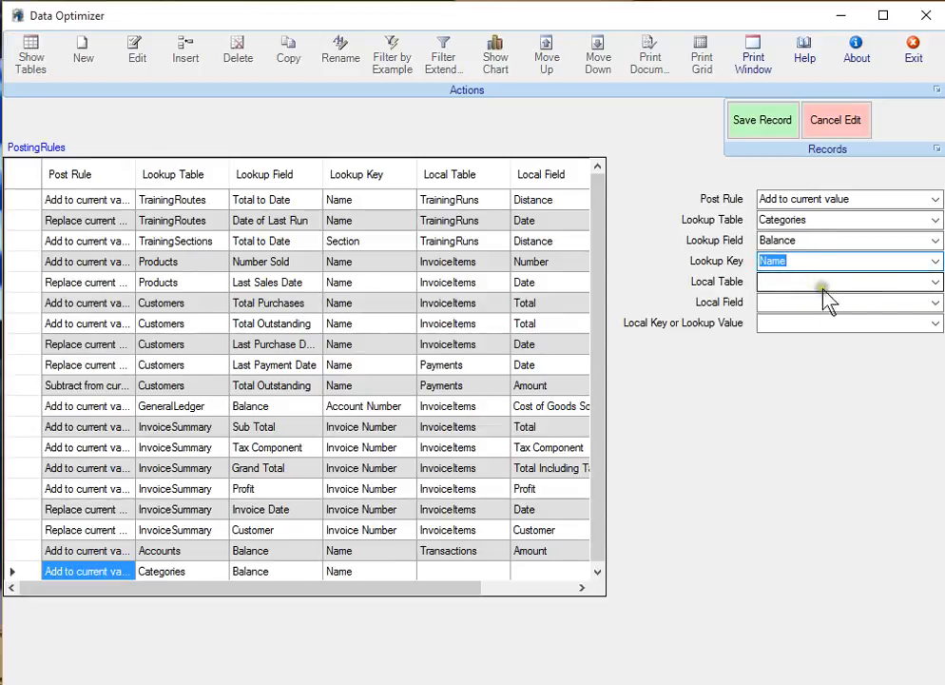
# - Set the Categories posting rule's local table to Transactions, local field to Amount and local key to Category, and save the record
pyautogui.click(935, 282)
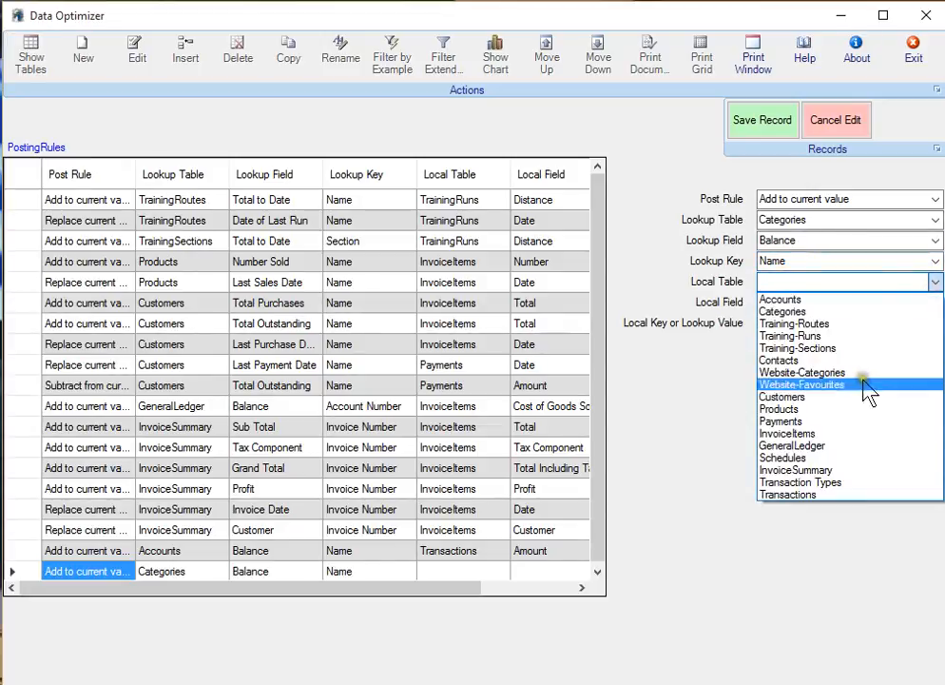
pyautogui.click(818, 495)
pyautogui.click(936, 303)
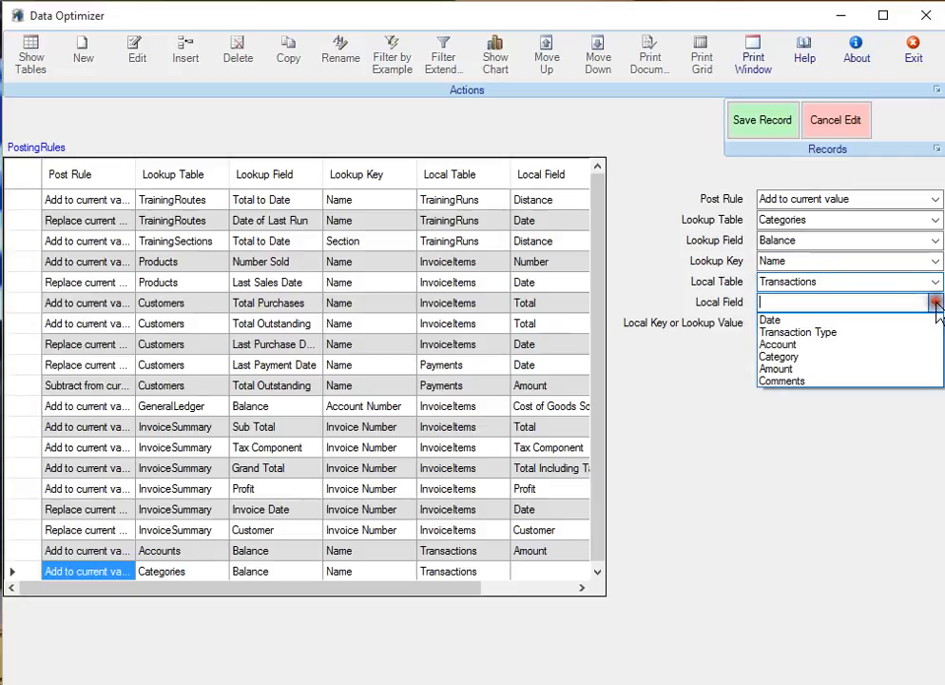
pyautogui.click(780, 368)
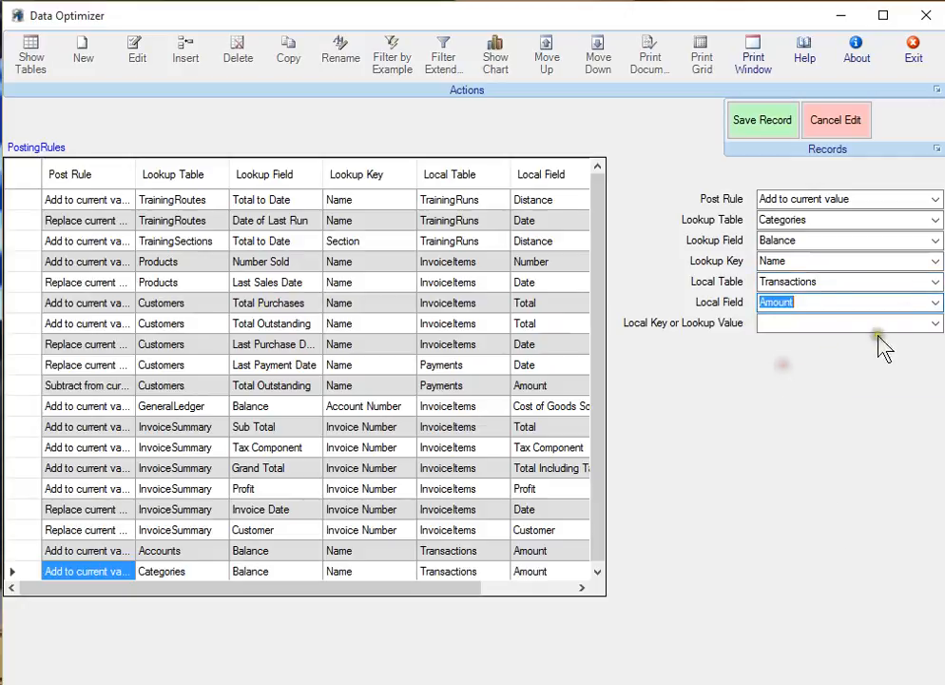
pyautogui.click(931, 324)
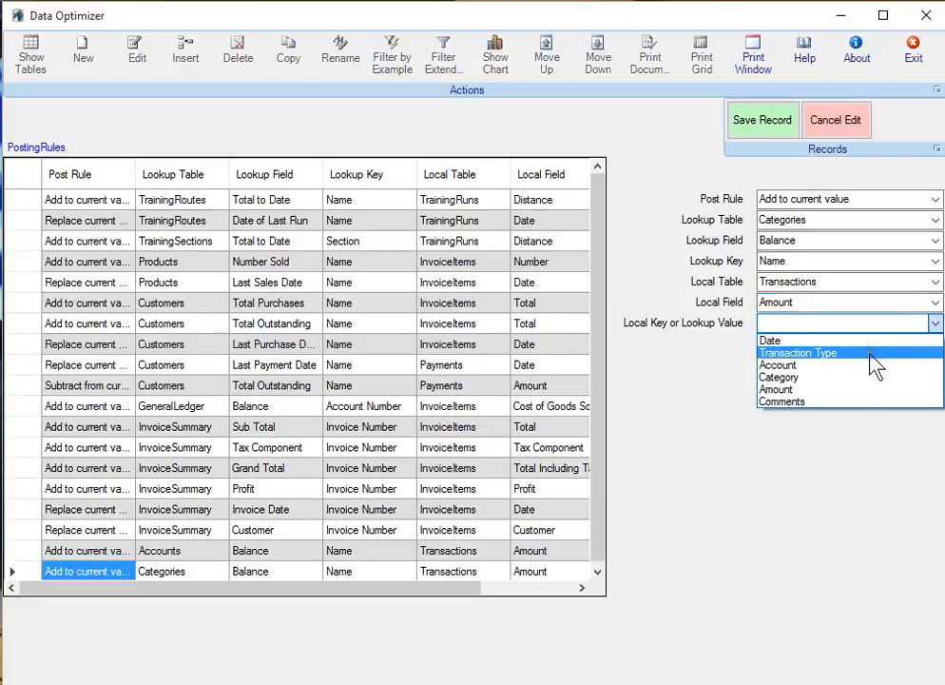
pyautogui.click(827, 376)
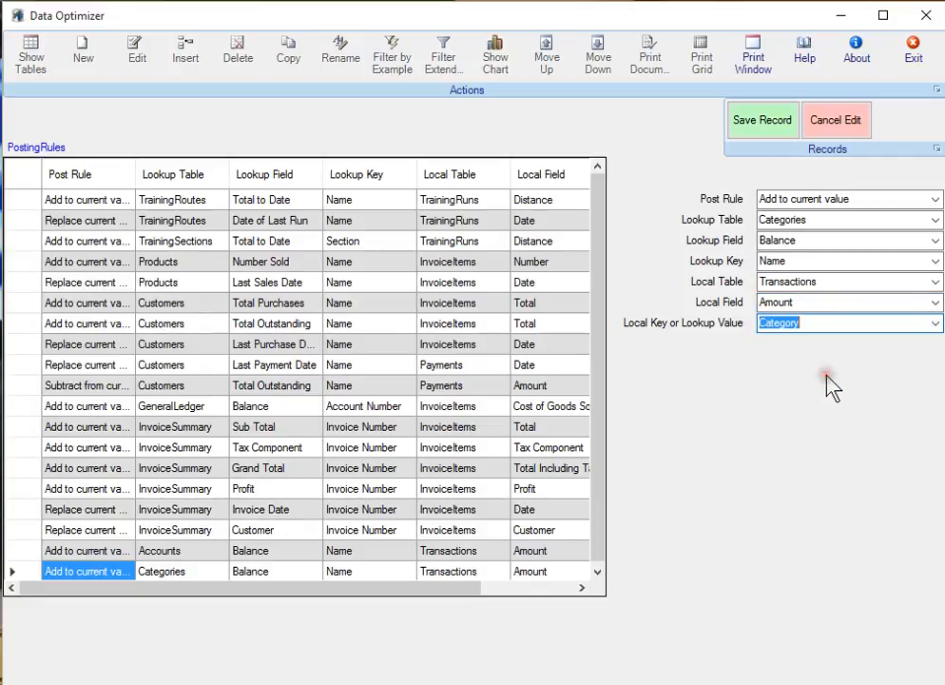
pyautogui.click(763, 120)
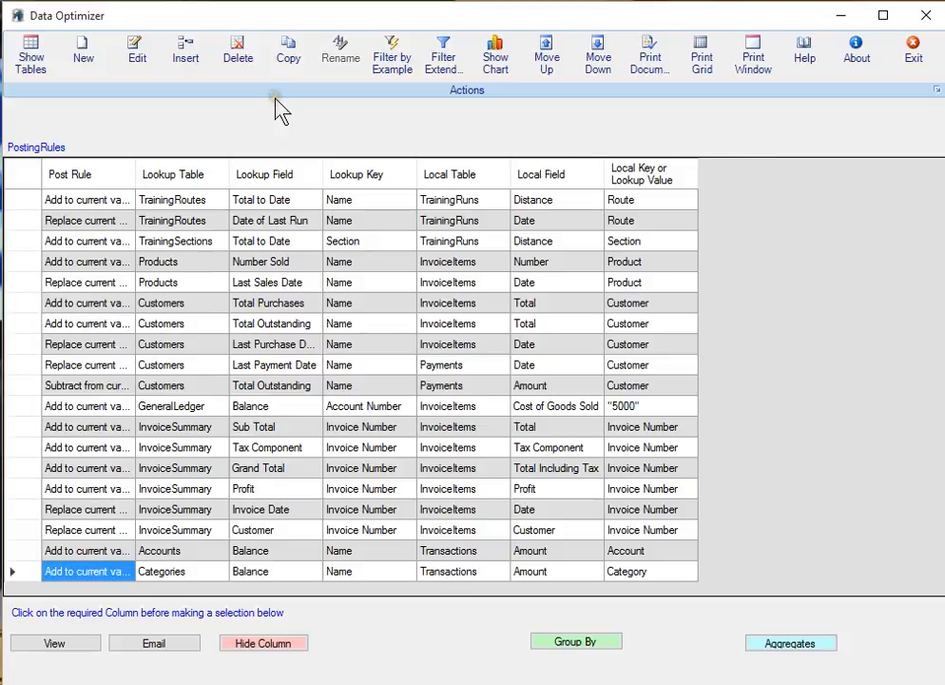
# - Start a new CalculationRules record with table name Transactions and field name Amount
pyautogui.click(29, 52)
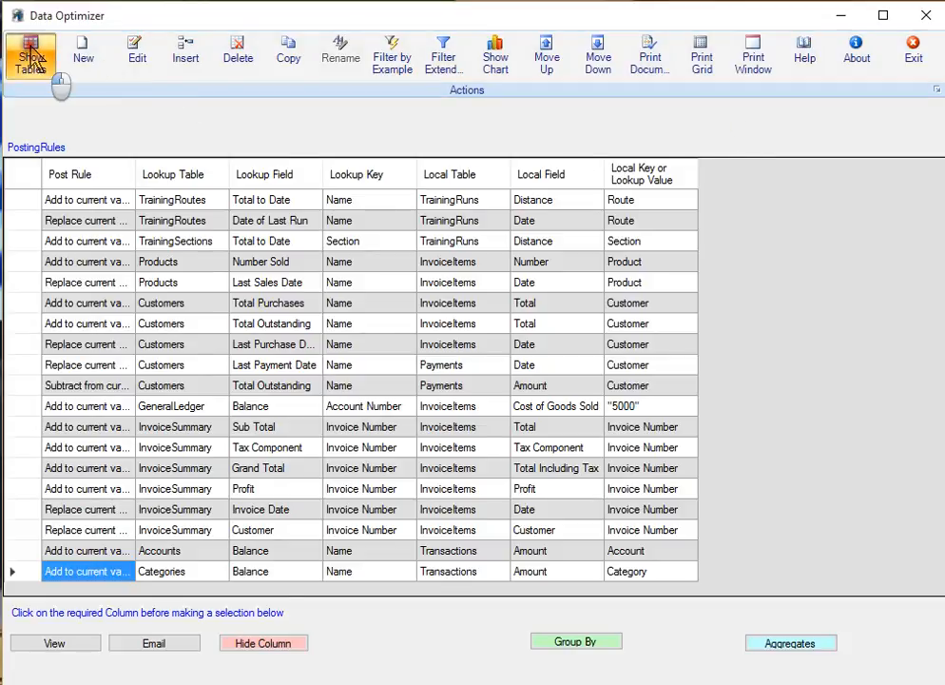
pyautogui.click(66, 483)
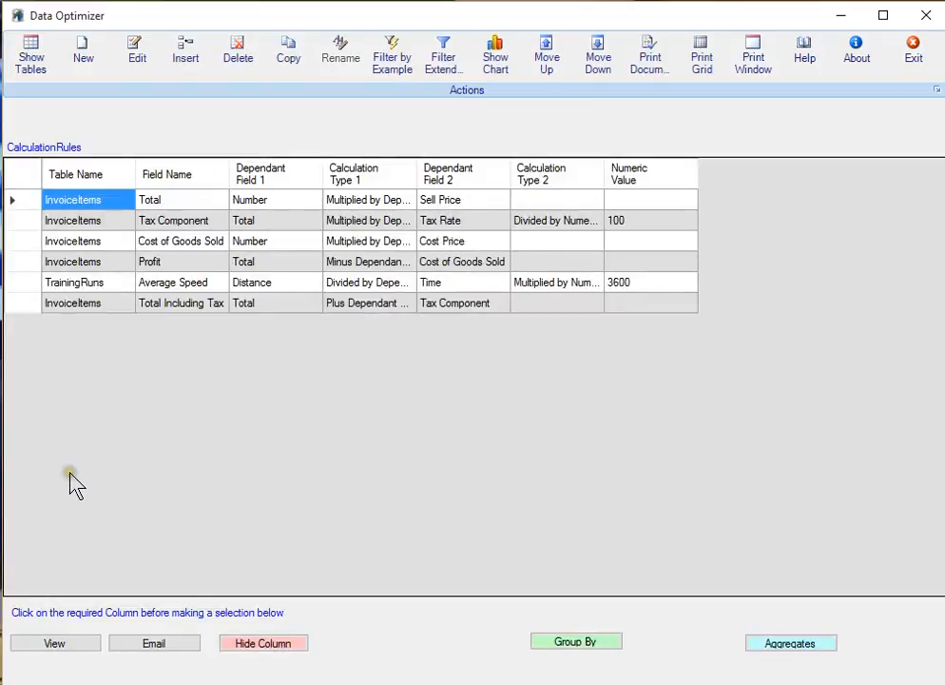
pyautogui.click(84, 47)
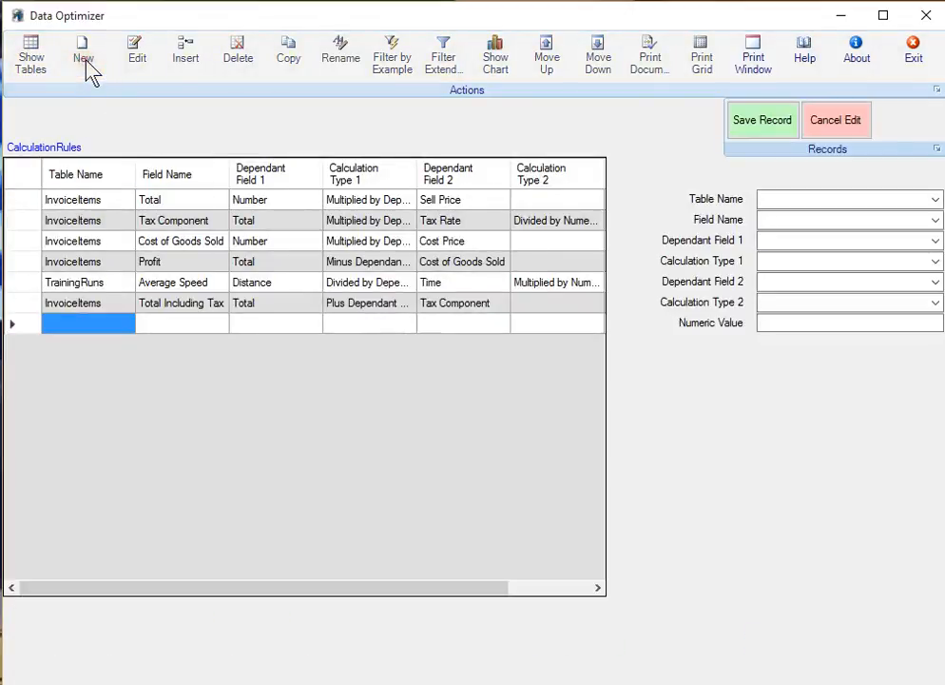
pyautogui.click(935, 202)
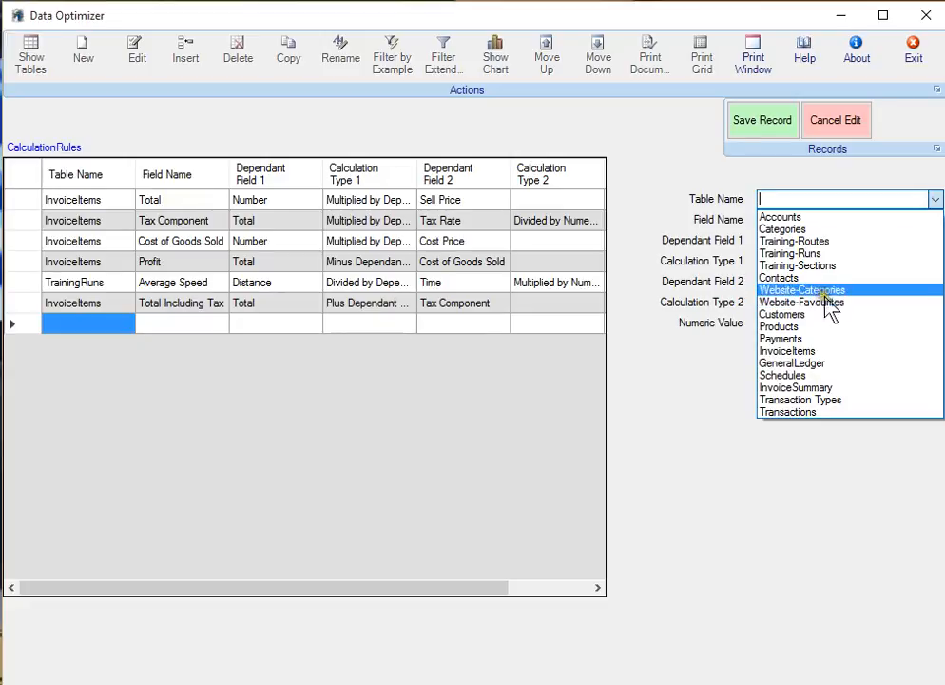
pyautogui.click(801, 412)
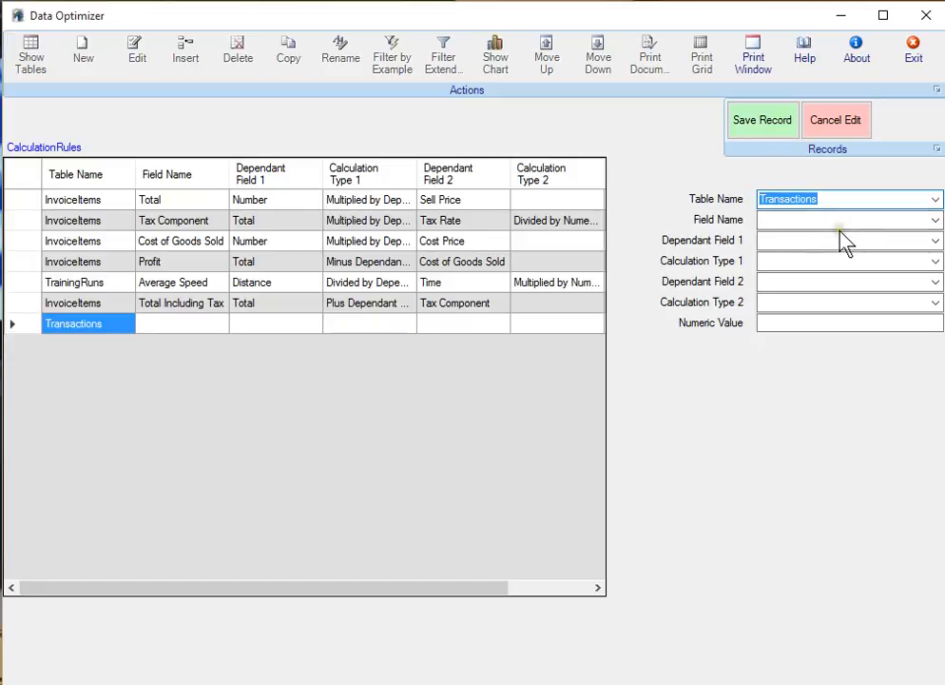
pyautogui.click(937, 220)
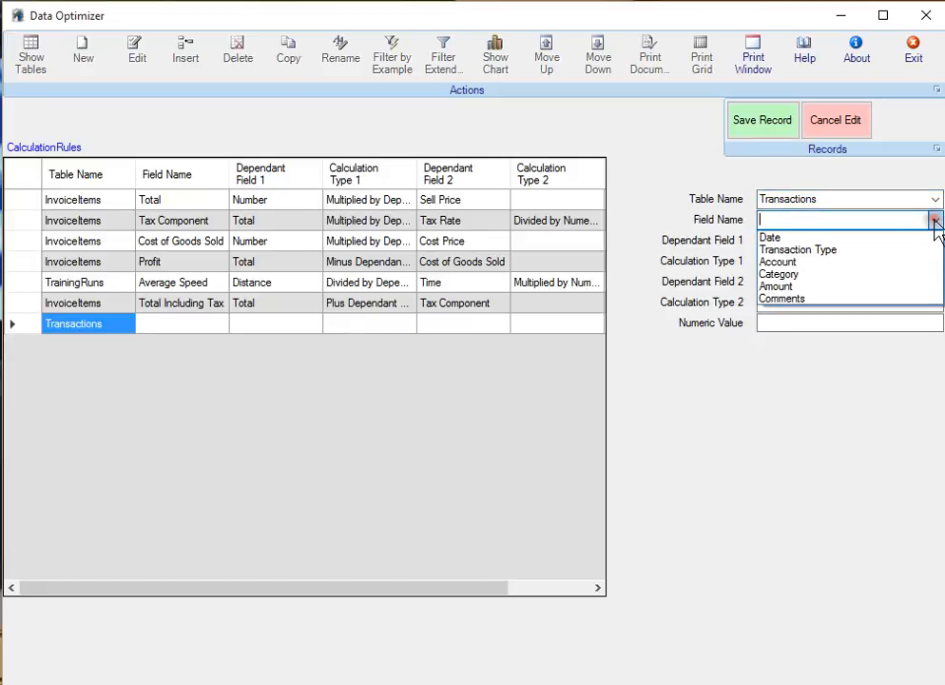
pyautogui.click(796, 286)
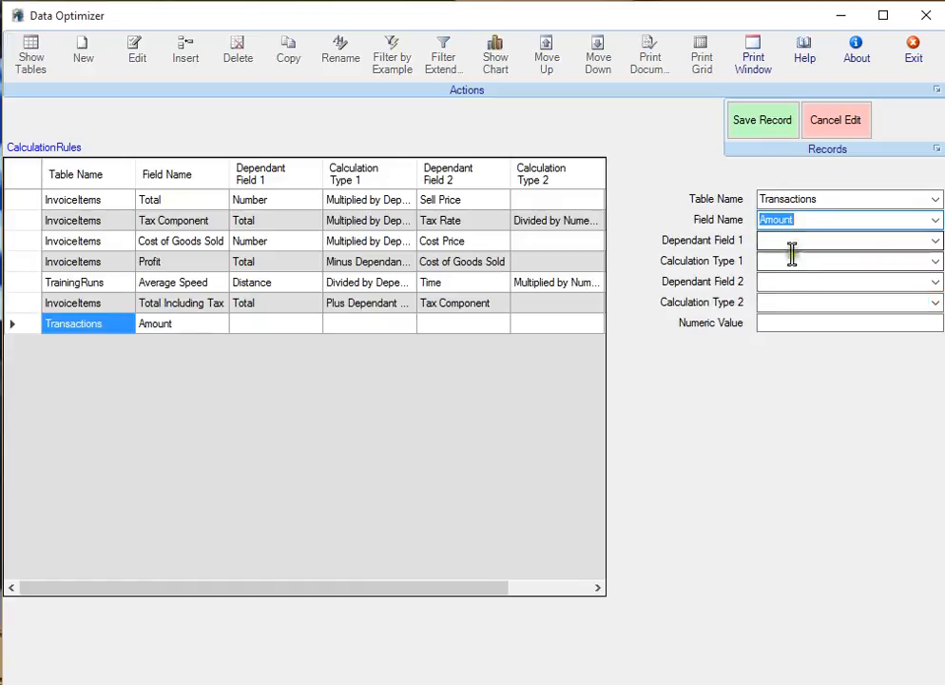
# - Set the rule's Calculation Type 2 to Reverse Result on Alternate Value with related field Transaction Type, and save the record
pyautogui.click(936, 301)
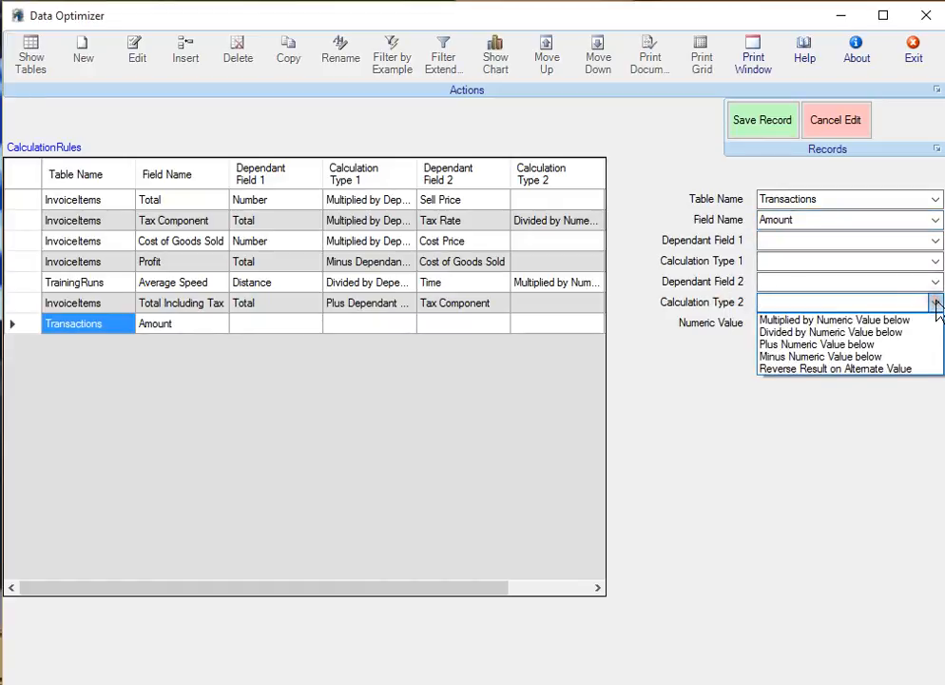
pyautogui.click(901, 372)
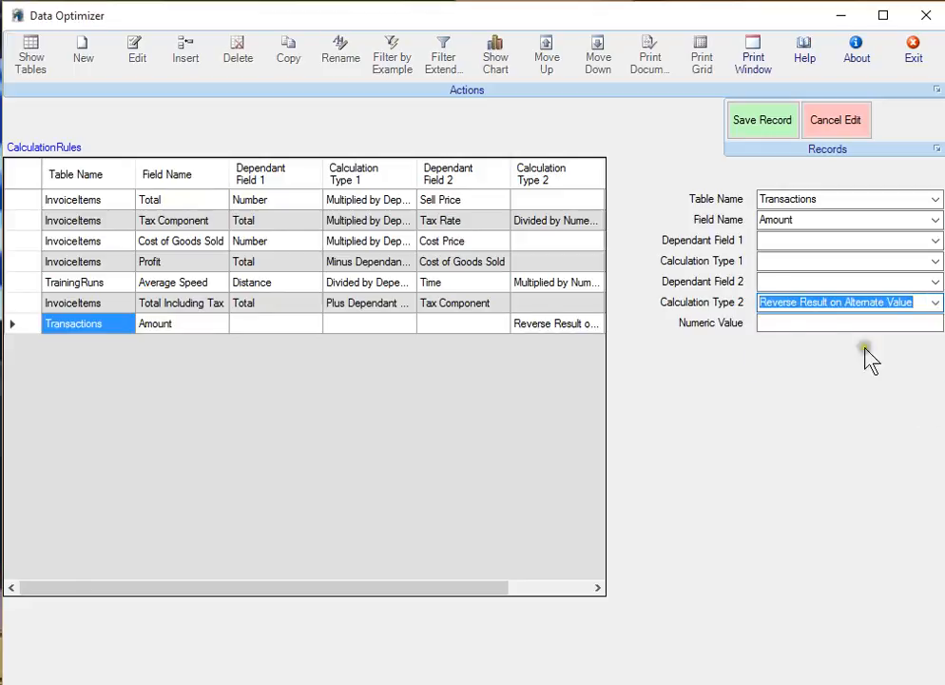
pyautogui.click(771, 322)
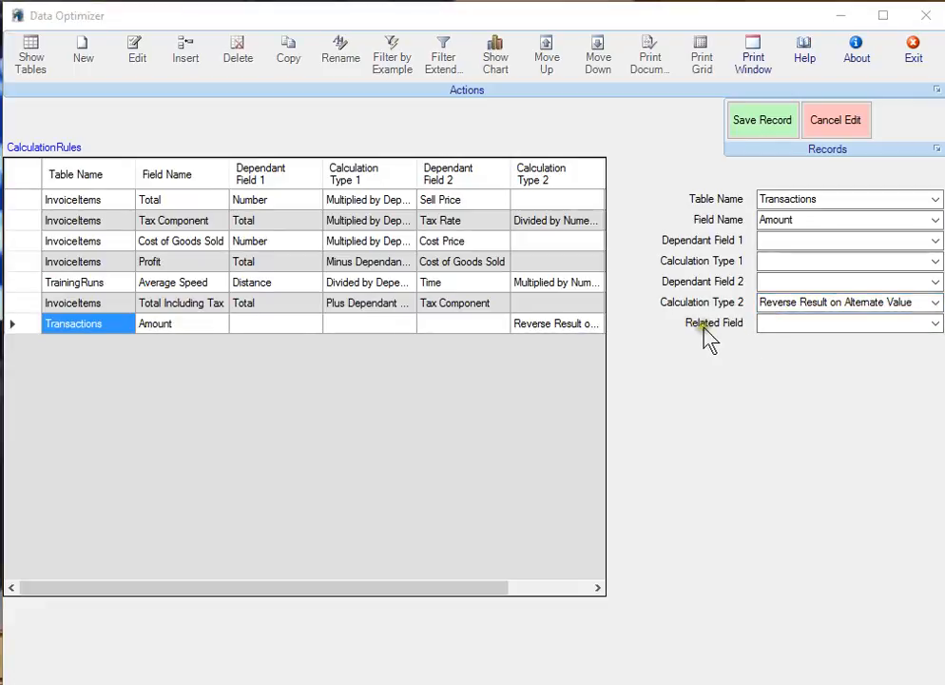
pyautogui.click(936, 324)
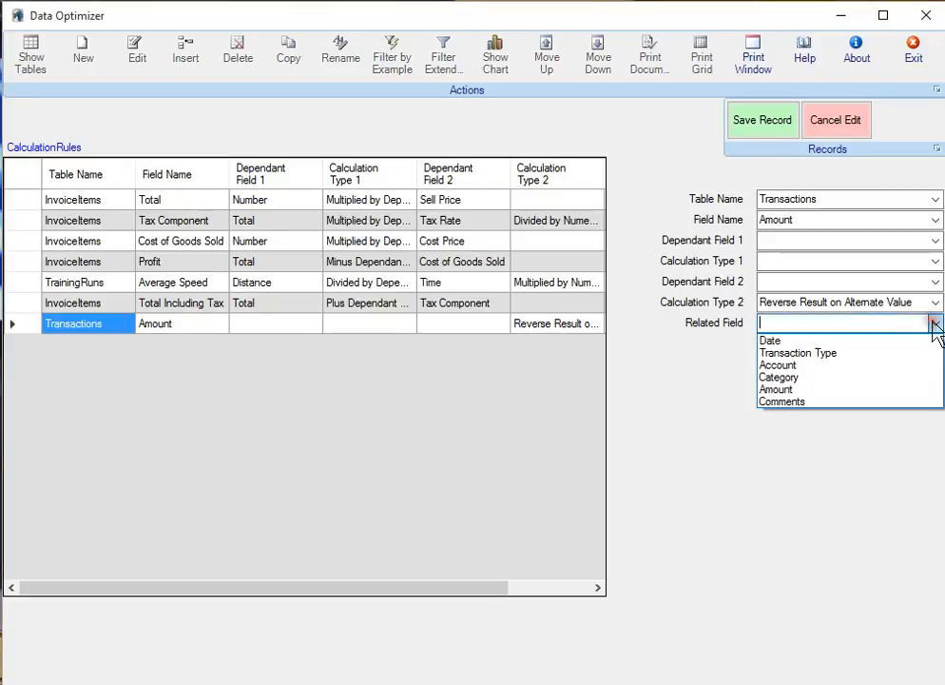
pyautogui.click(832, 354)
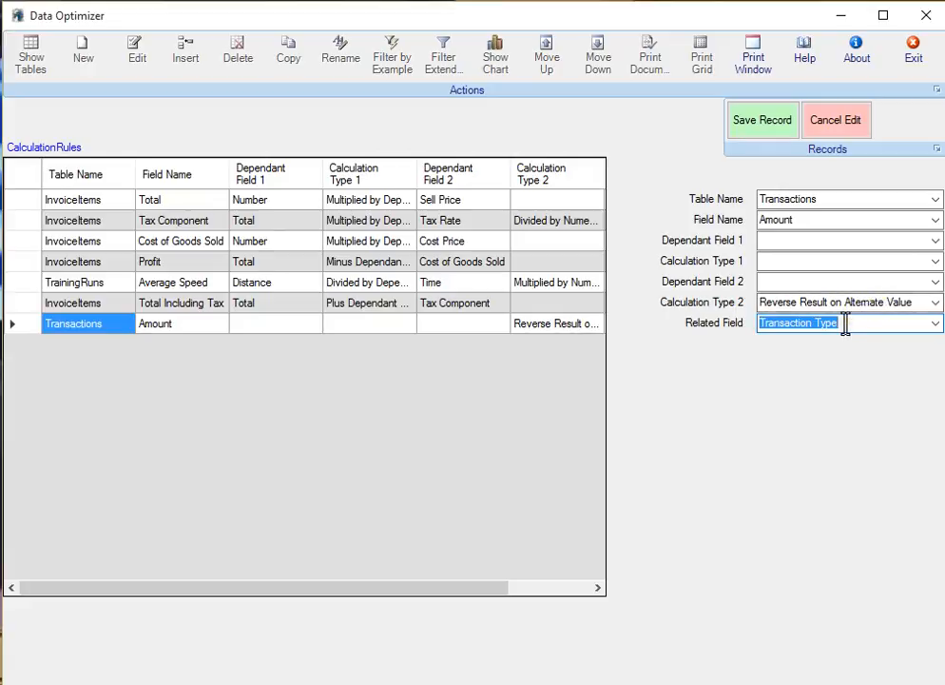
pyautogui.click(762, 131)
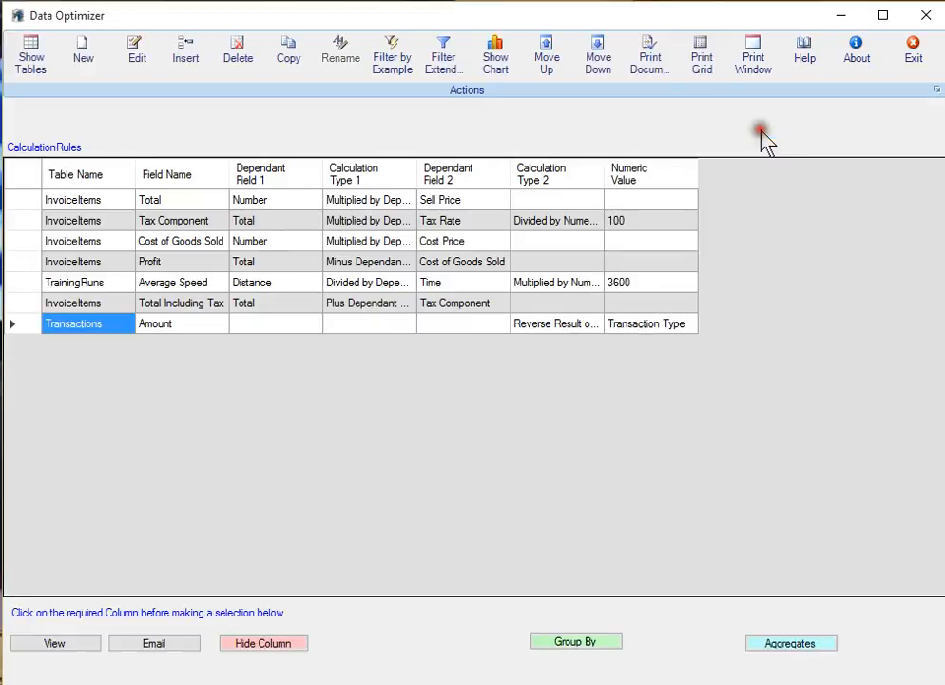
# - Review the order of entries in Transaction Types and the balances in the Accounts and Categories tables
pyautogui.click(28, 74)
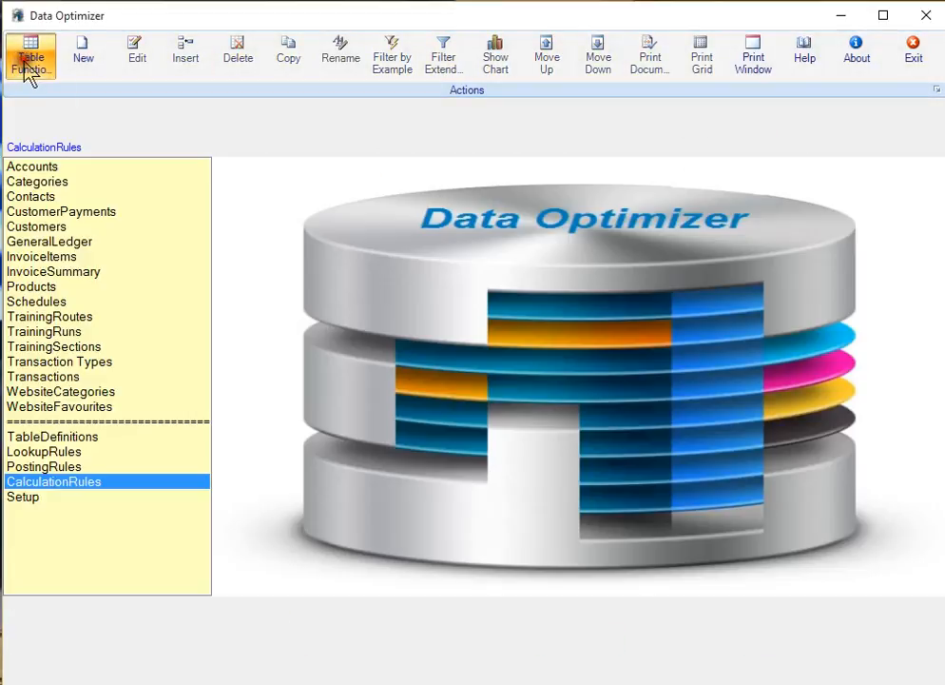
pyautogui.click(72, 363)
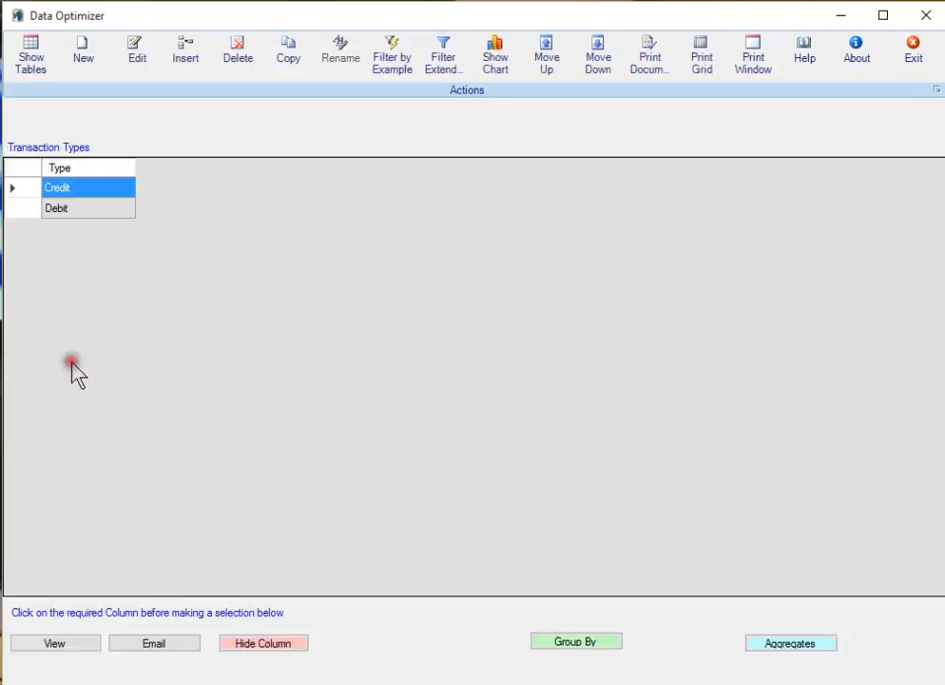
pyautogui.click(58, 210)
pyautogui.click(63, 209)
pyautogui.click(31, 60)
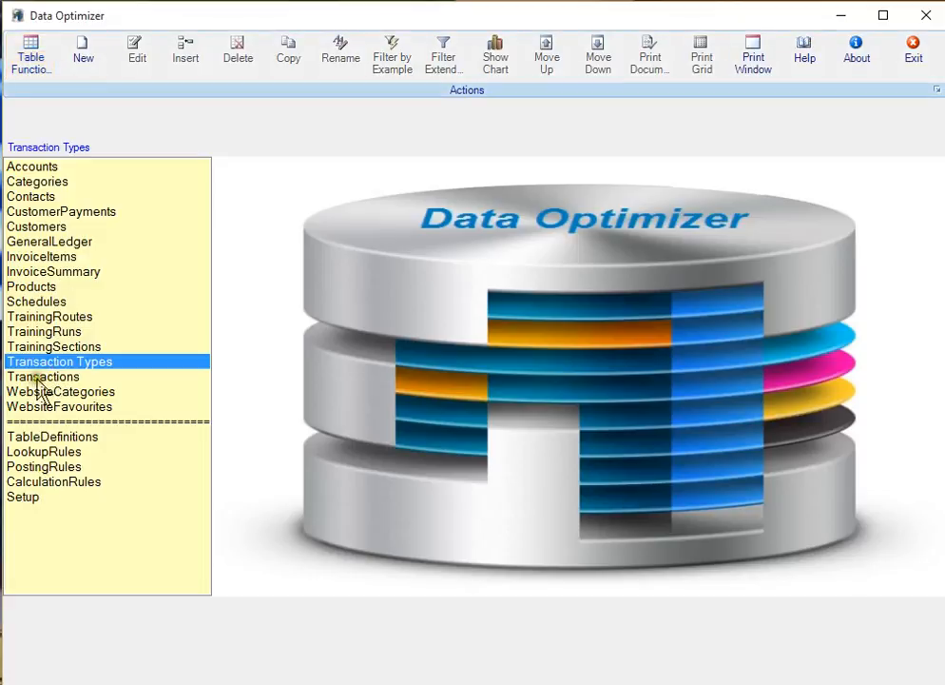
pyautogui.click(36, 167)
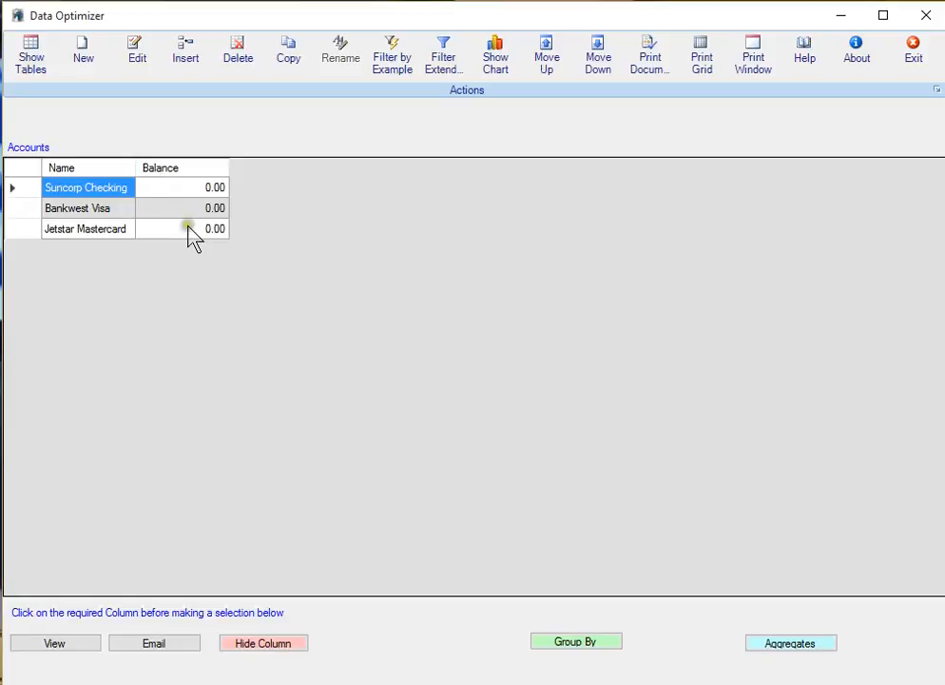
pyautogui.click(34, 62)
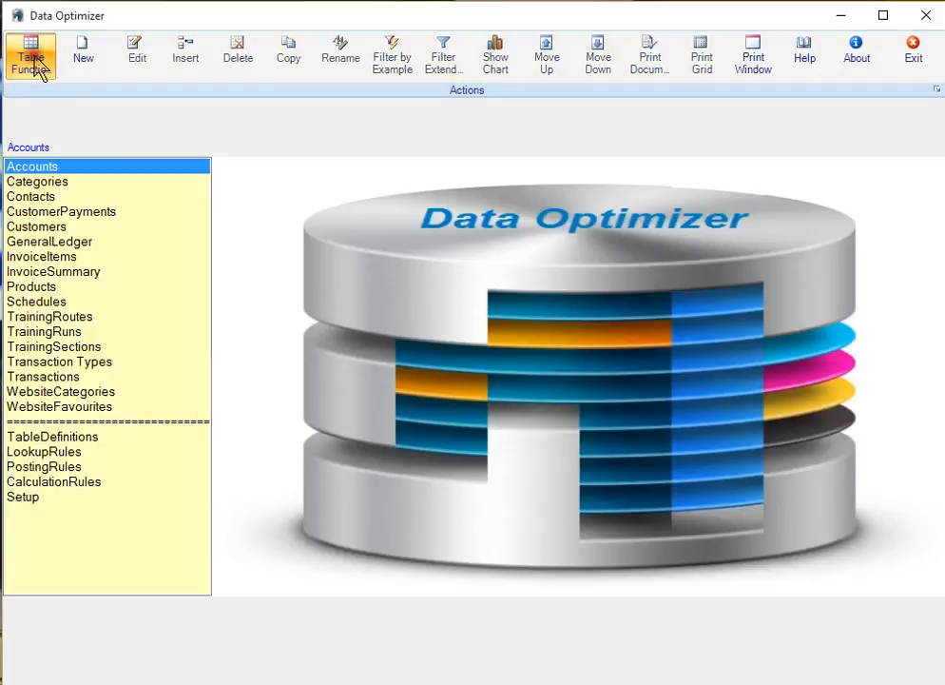
pyautogui.click(48, 184)
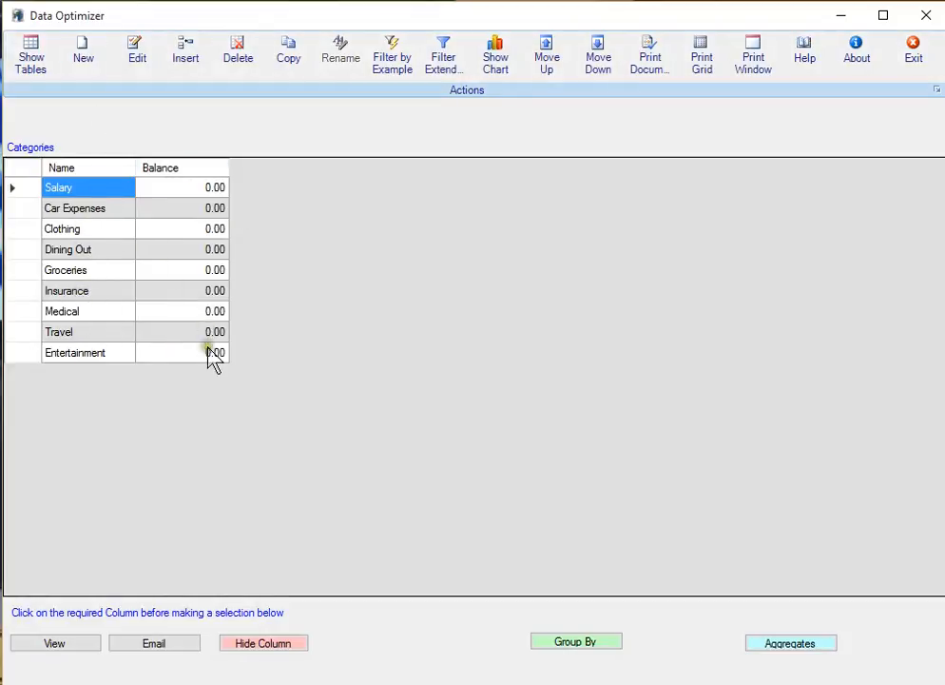
# - Start a new Transactions record with type Debit, account Suncorp Checking and category Car Expenses
pyautogui.click(31, 59)
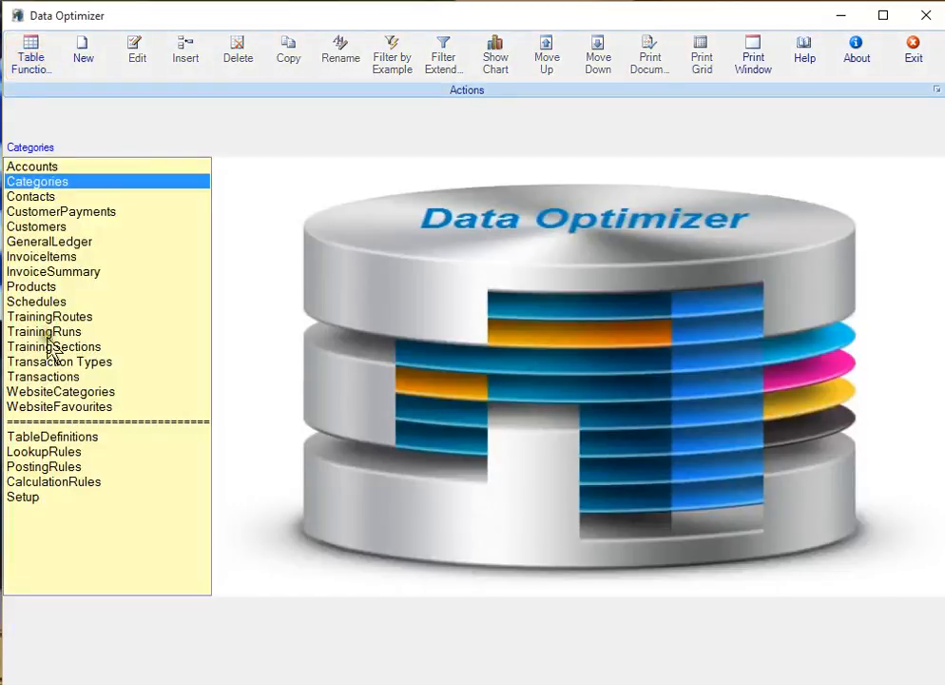
pyautogui.click(45, 377)
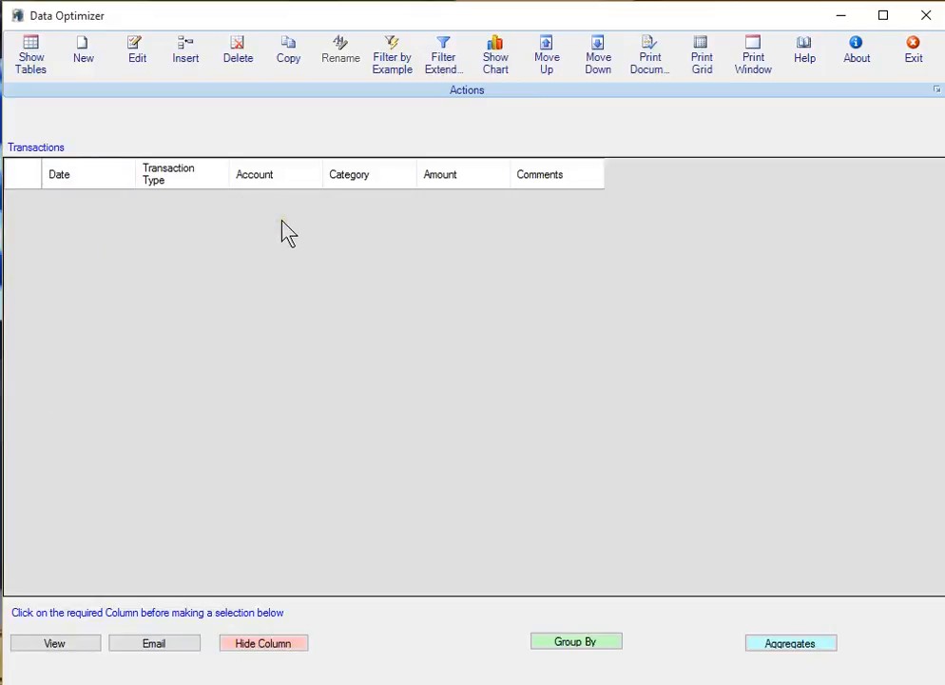
pyautogui.click(96, 62)
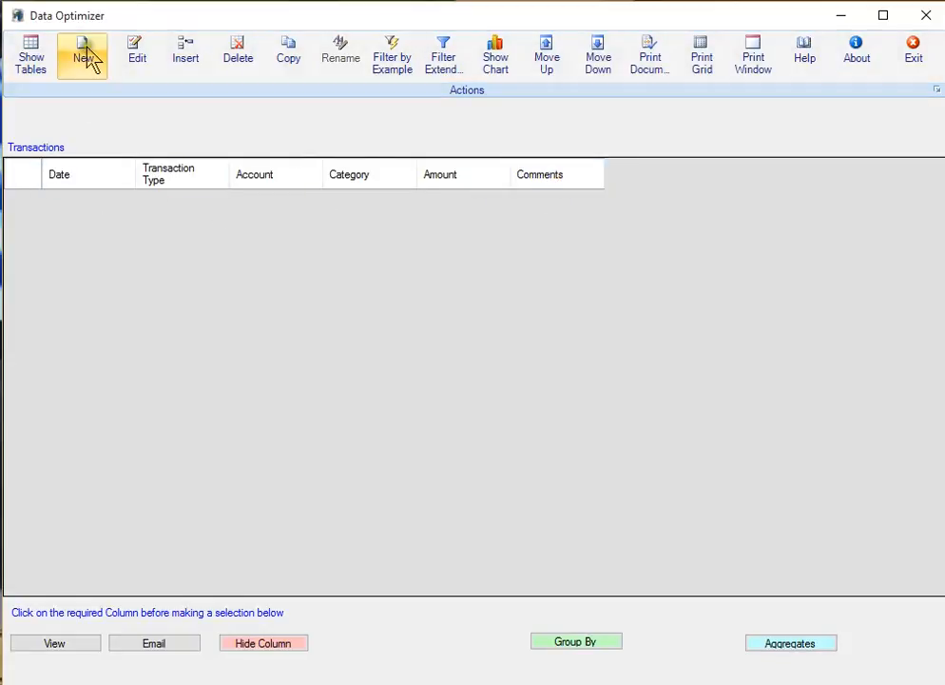
pyautogui.click(88, 59)
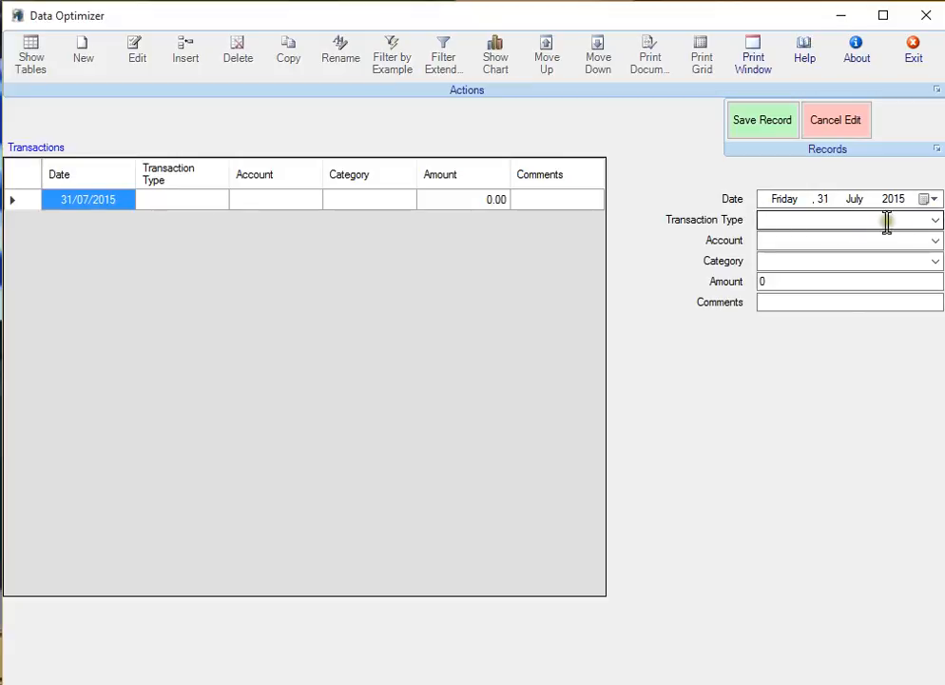
pyautogui.click(936, 222)
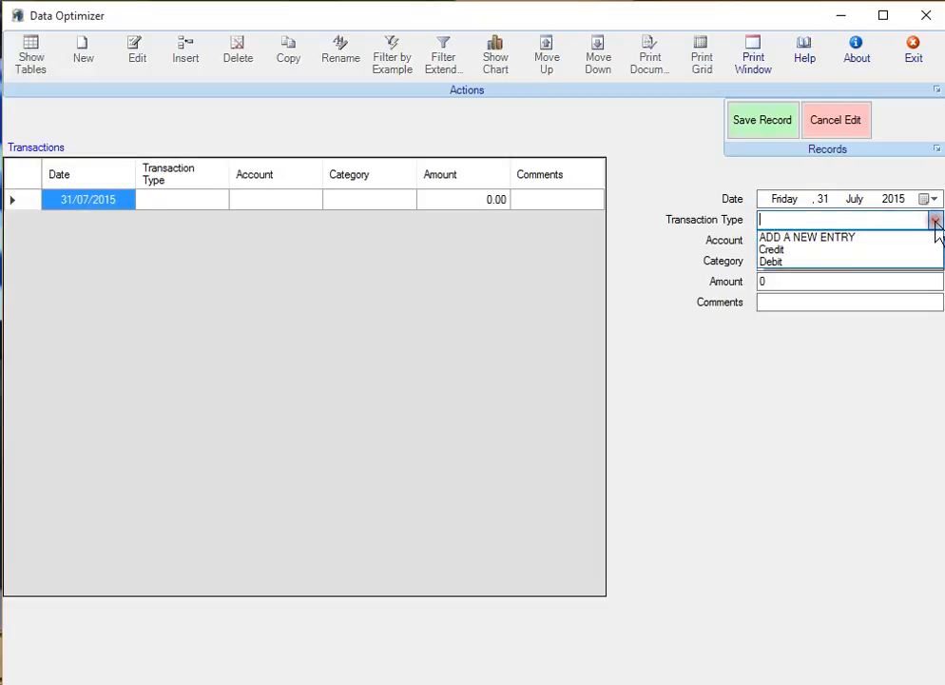
pyautogui.click(797, 271)
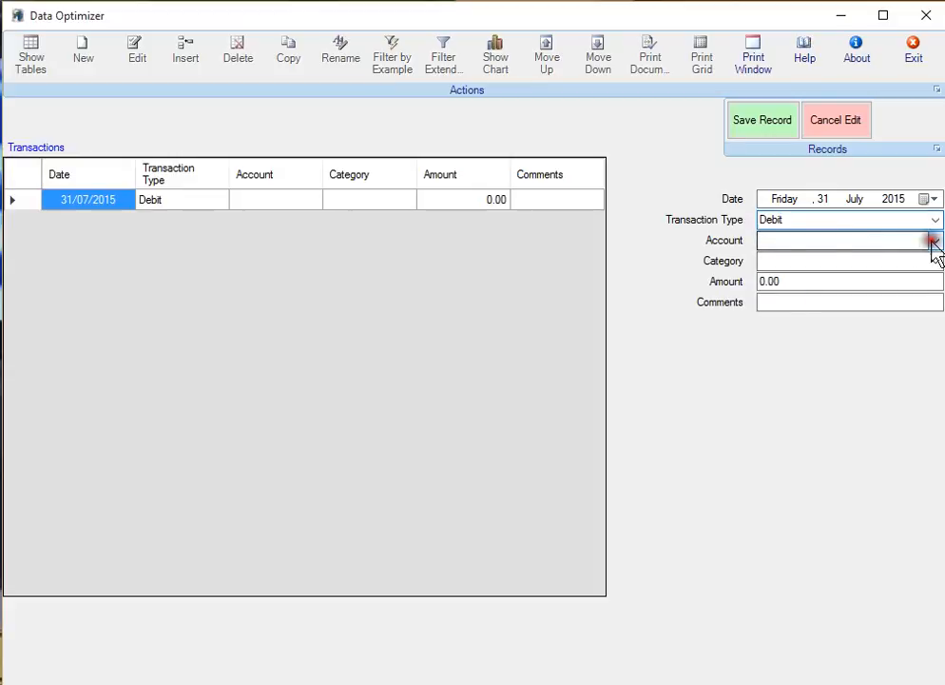
pyautogui.click(932, 241)
pyautogui.click(827, 272)
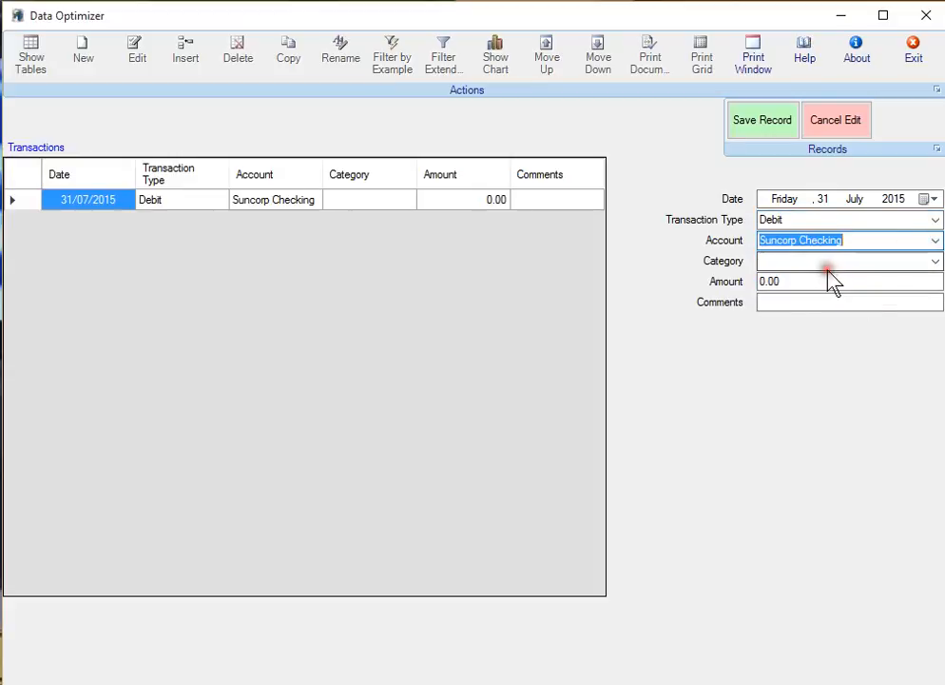
pyautogui.click(935, 262)
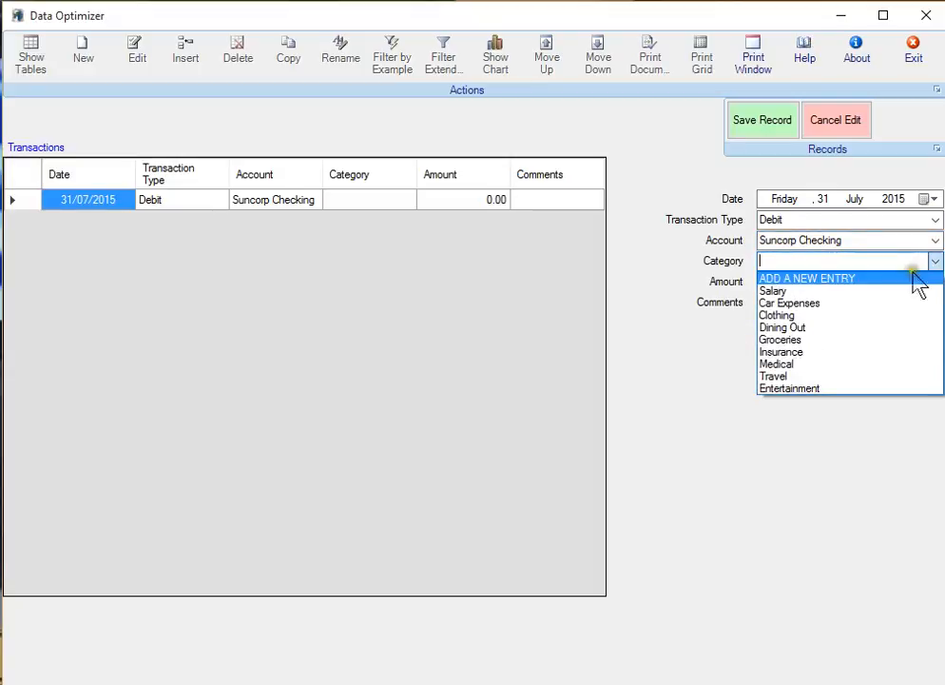
pyautogui.click(814, 303)
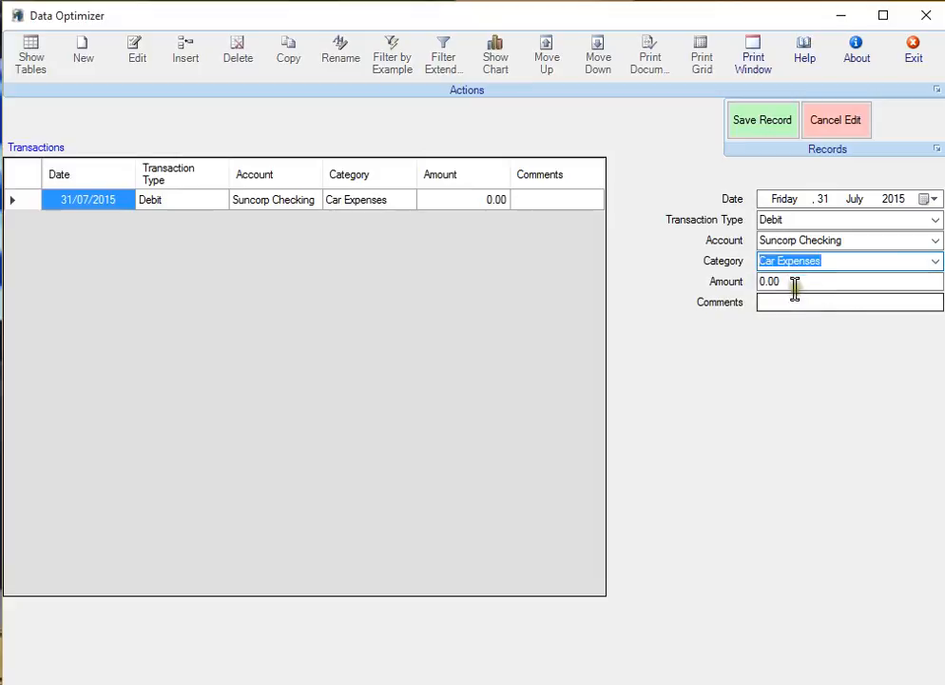
# - Enter an amount of 30 and the comment Gas for the Car Expenses transaction, and save the record
pyautogui.moveTo(798, 280); pyautogui.dragTo(751, 278)
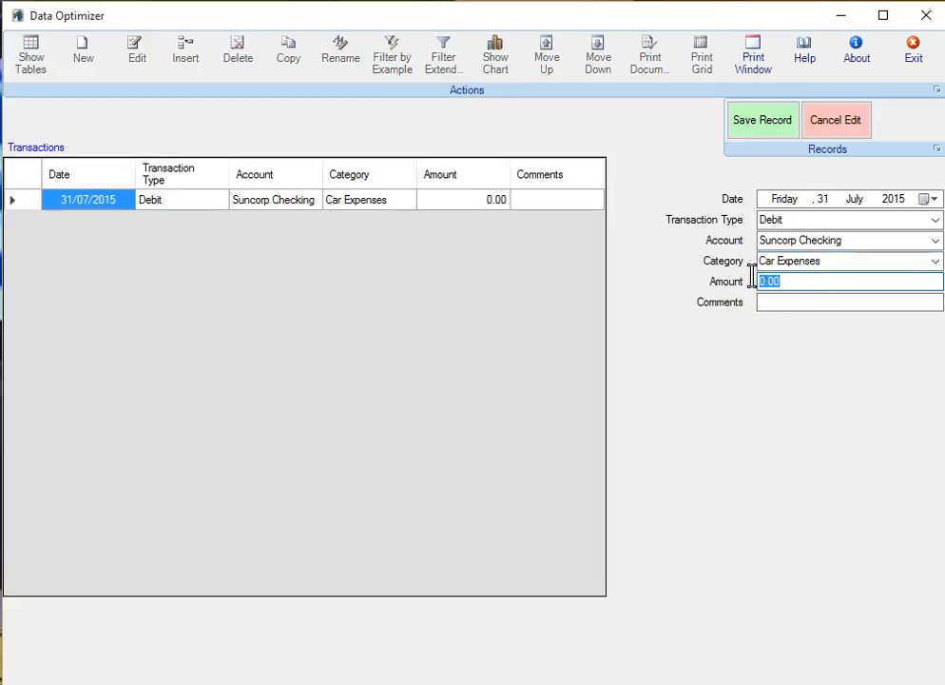
pyautogui.write('30')
pyautogui.click(766, 301)
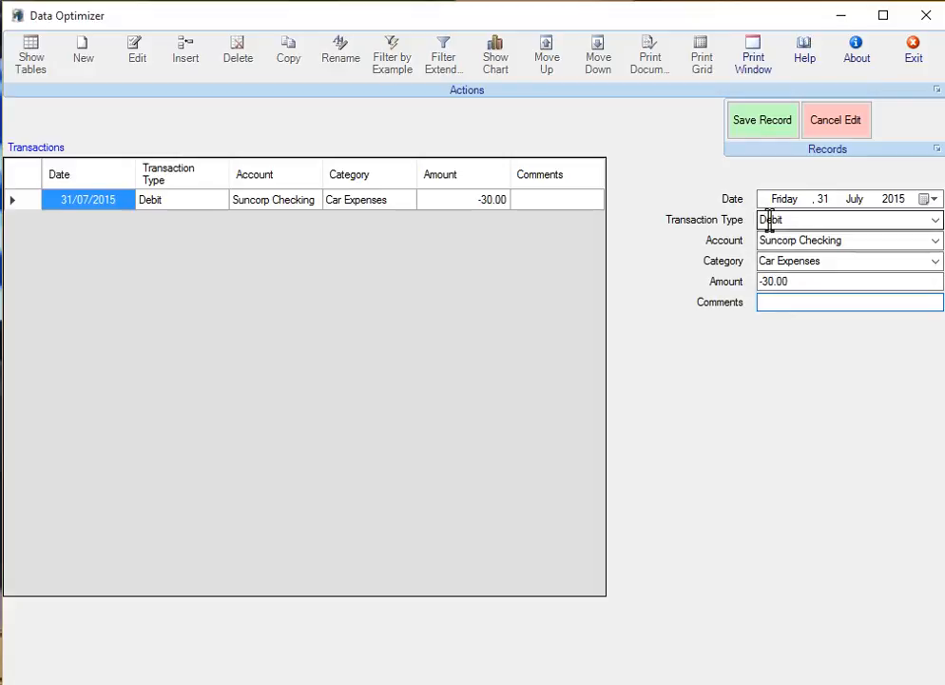
pyautogui.click(769, 302)
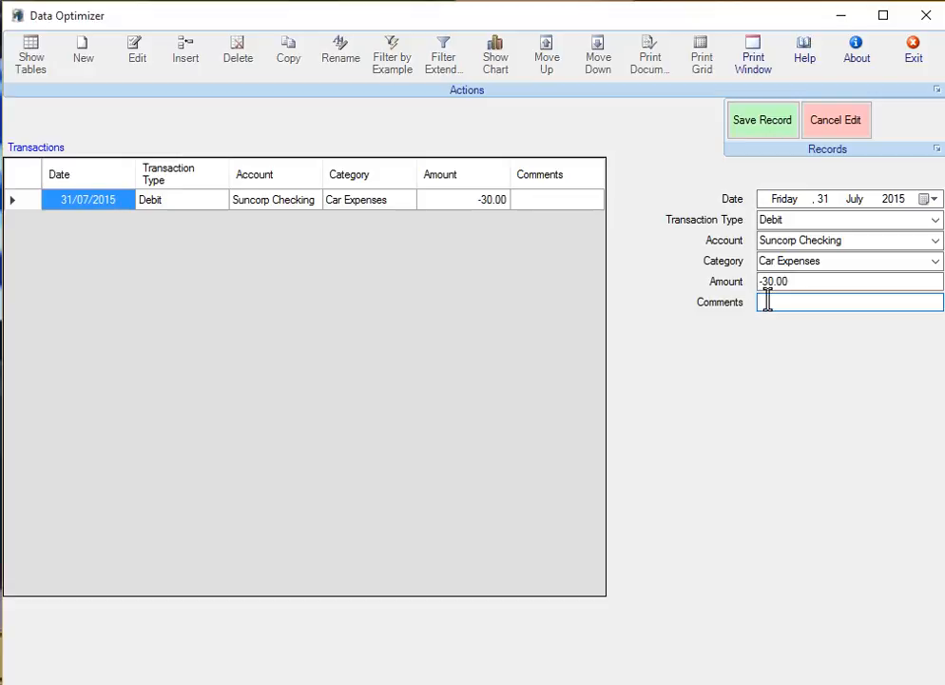
pyautogui.write('Gas')
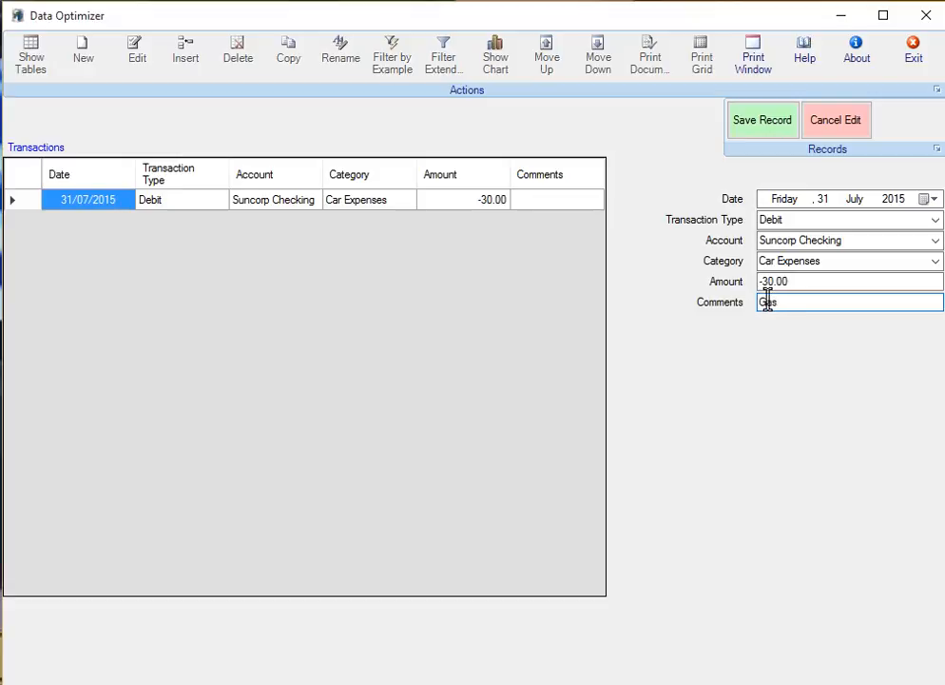
pyautogui.click(770, 129)
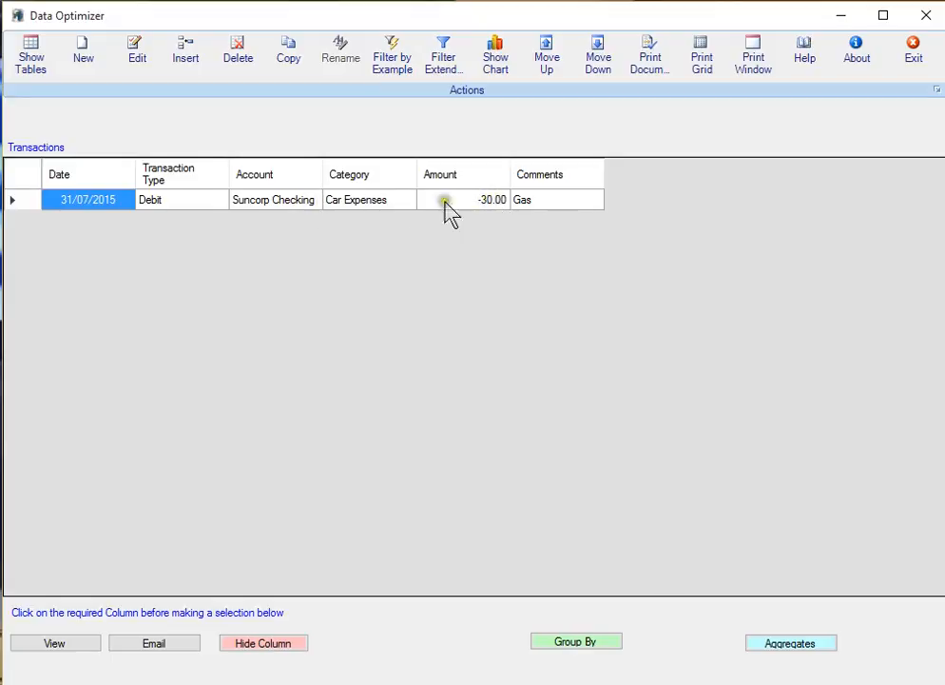
# - Check the Suncorp Checking balance in the Accounts table
pyautogui.click(32, 71)
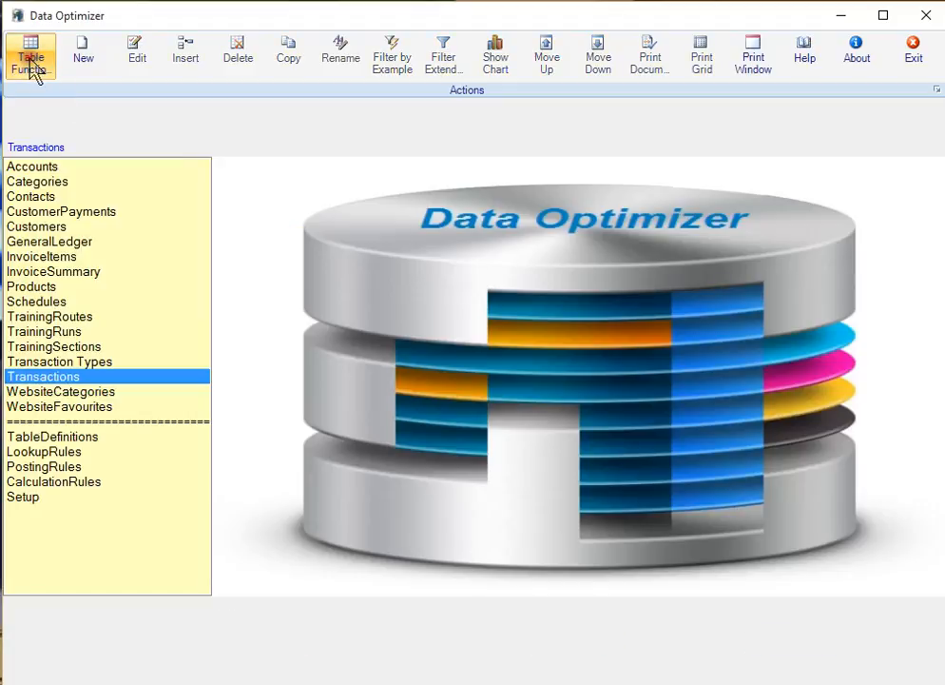
pyautogui.click(46, 169)
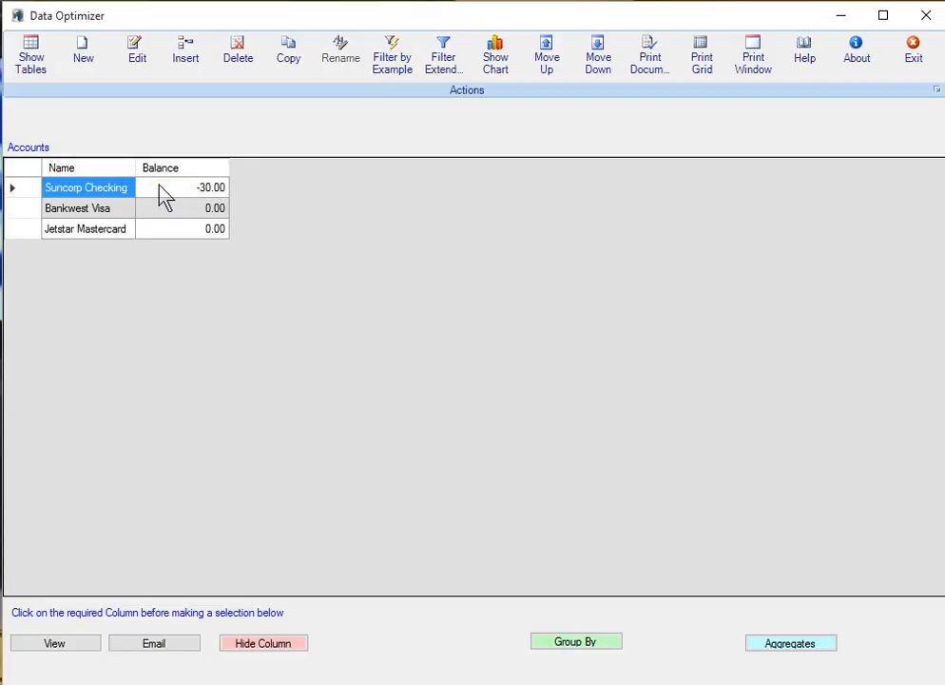
# - Check the Car Expenses balance in the Categories table
pyautogui.click(32, 64)
pyautogui.click(57, 182)
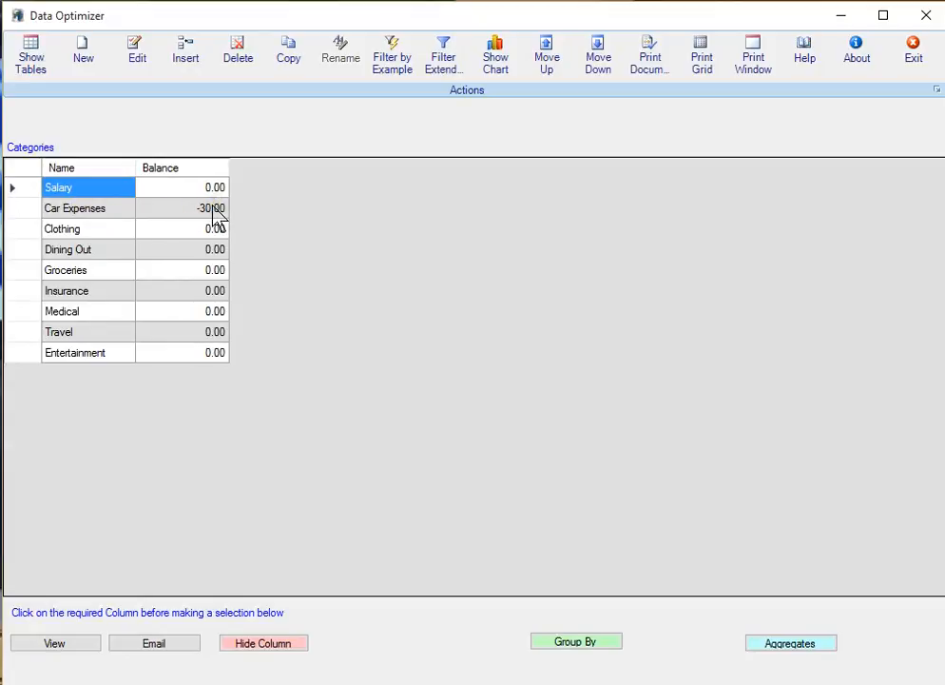
# - Examine how the InvoiceItems Tax Component rule in CalculationRules is defined, and close it without saving
pyautogui.click(33, 72)
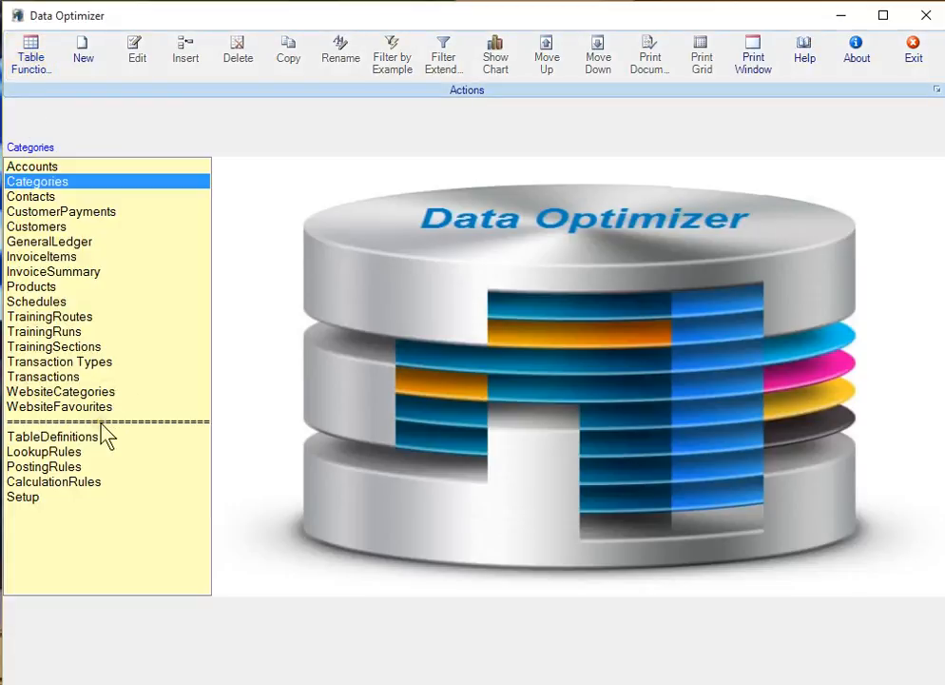
pyautogui.click(79, 482)
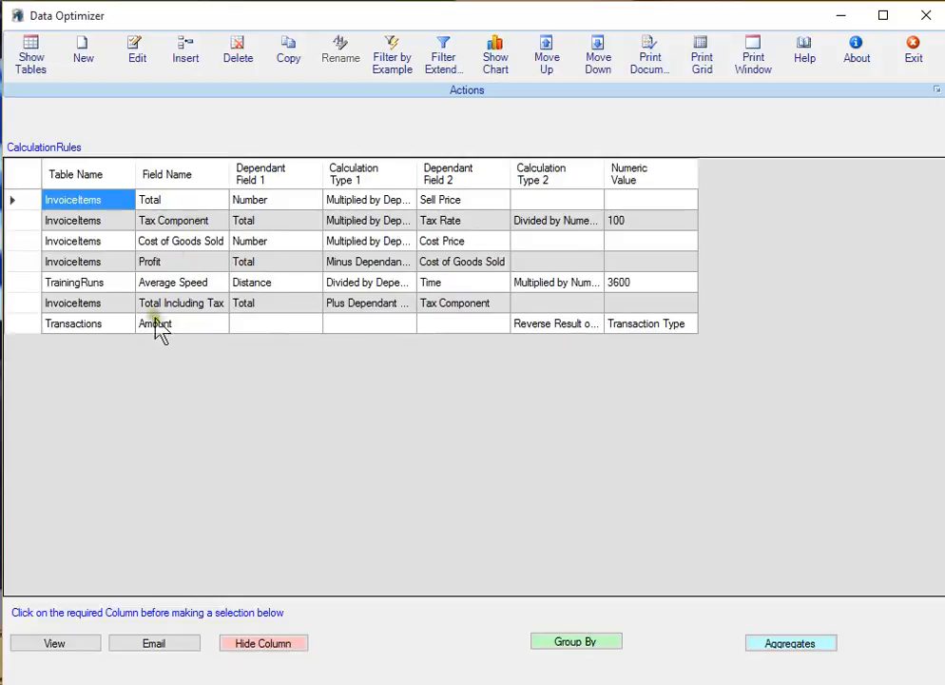
pyautogui.click(168, 226)
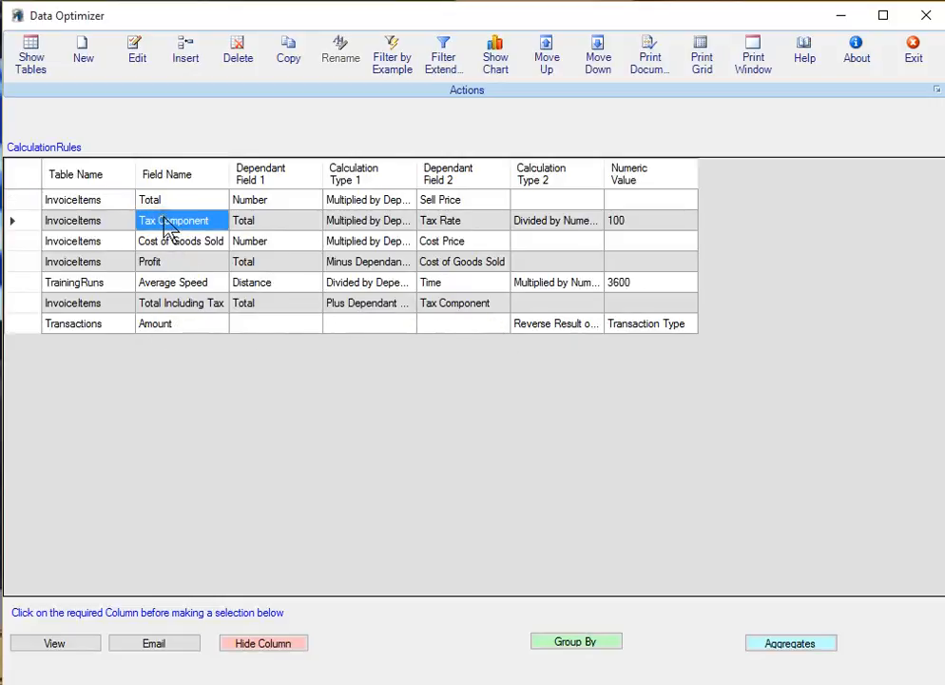
pyautogui.click(136, 65)
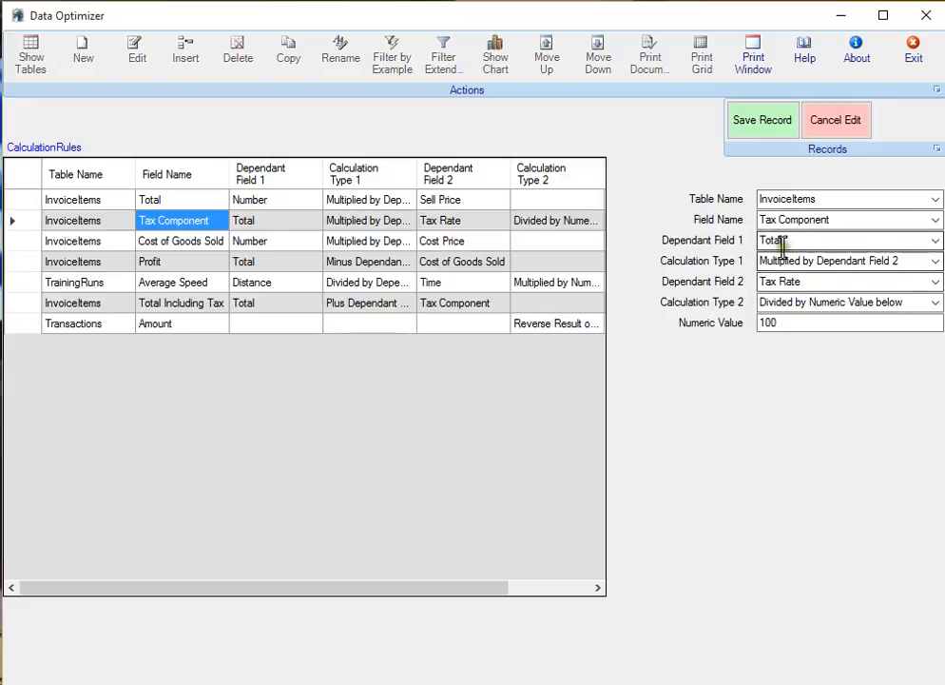
pyautogui.click(789, 323)
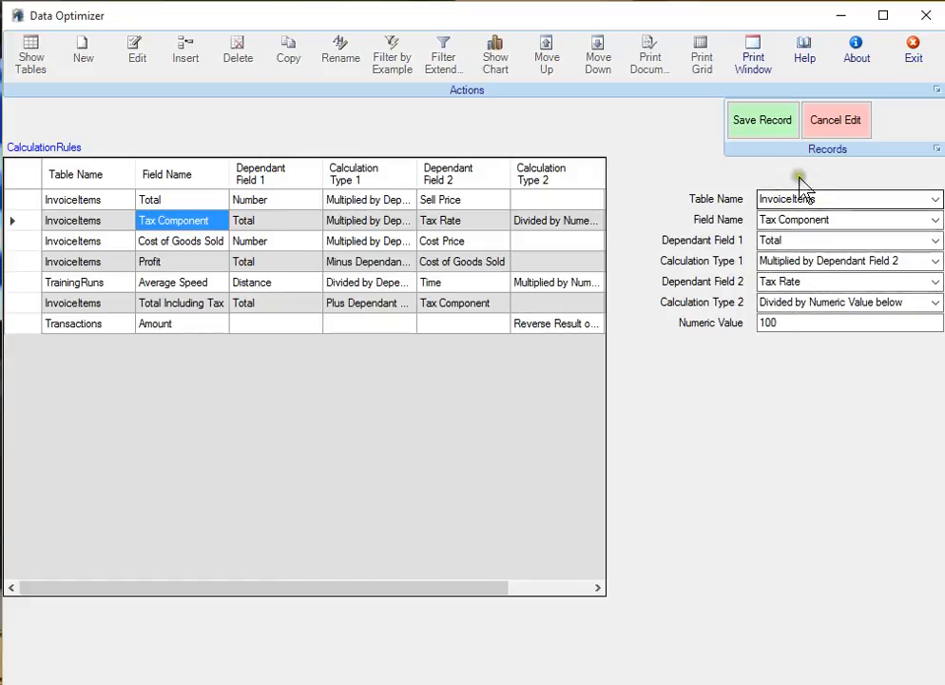
pyautogui.click(832, 128)
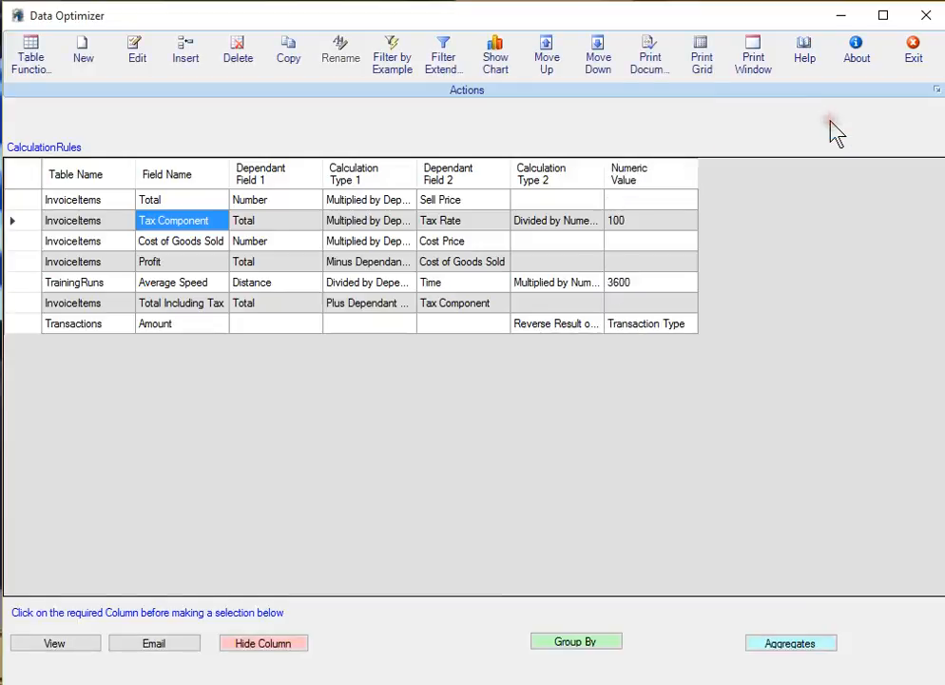
# - Start a new record in the InvoiceItems table and list the available invoice numbers
pyautogui.click(38, 68)
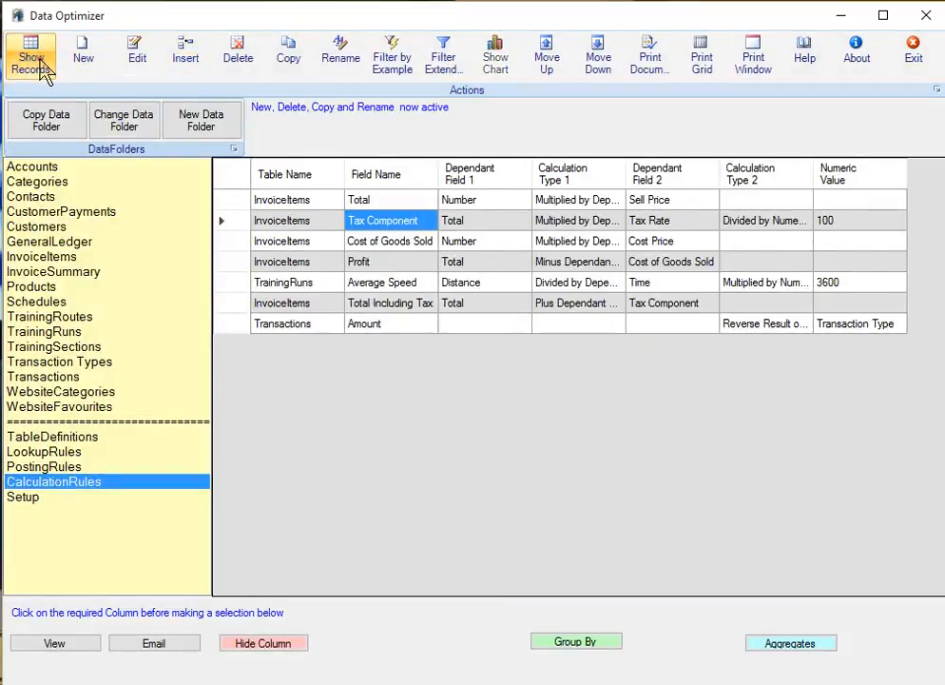
pyautogui.click(59, 258)
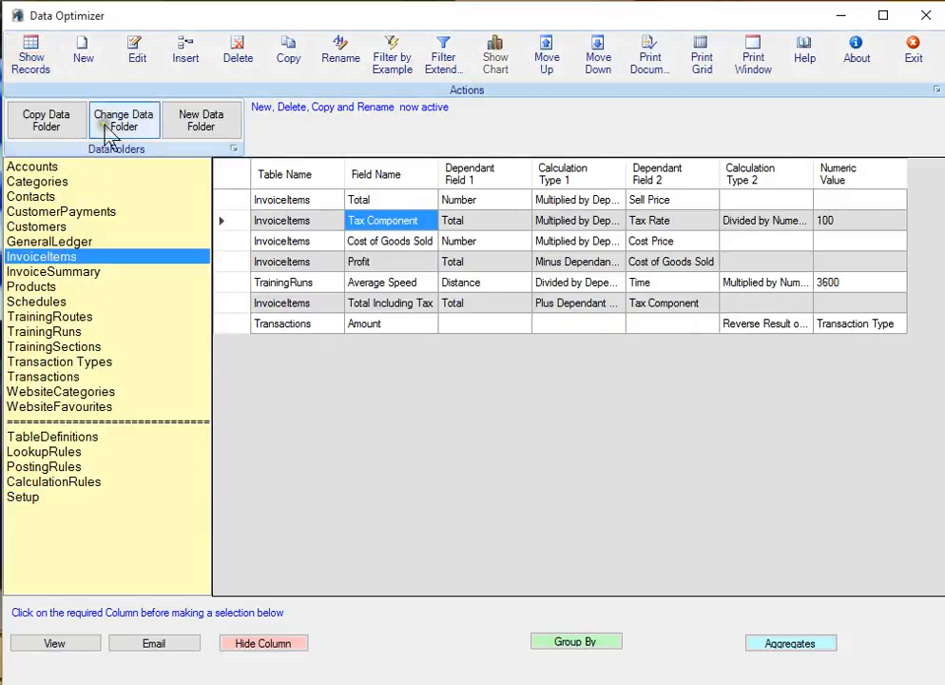
pyautogui.click(34, 67)
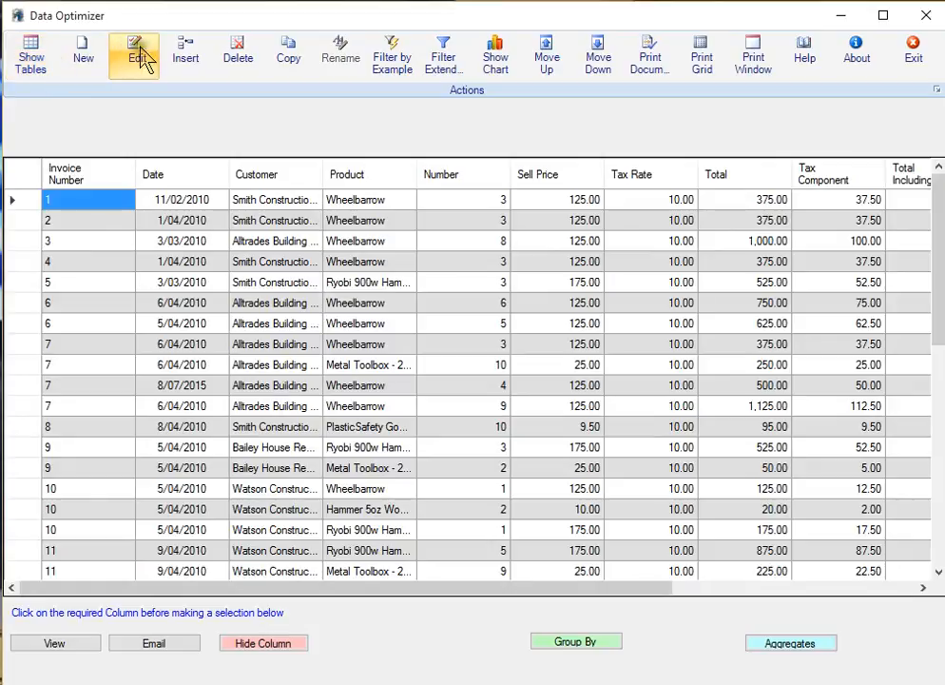
pyautogui.click(85, 63)
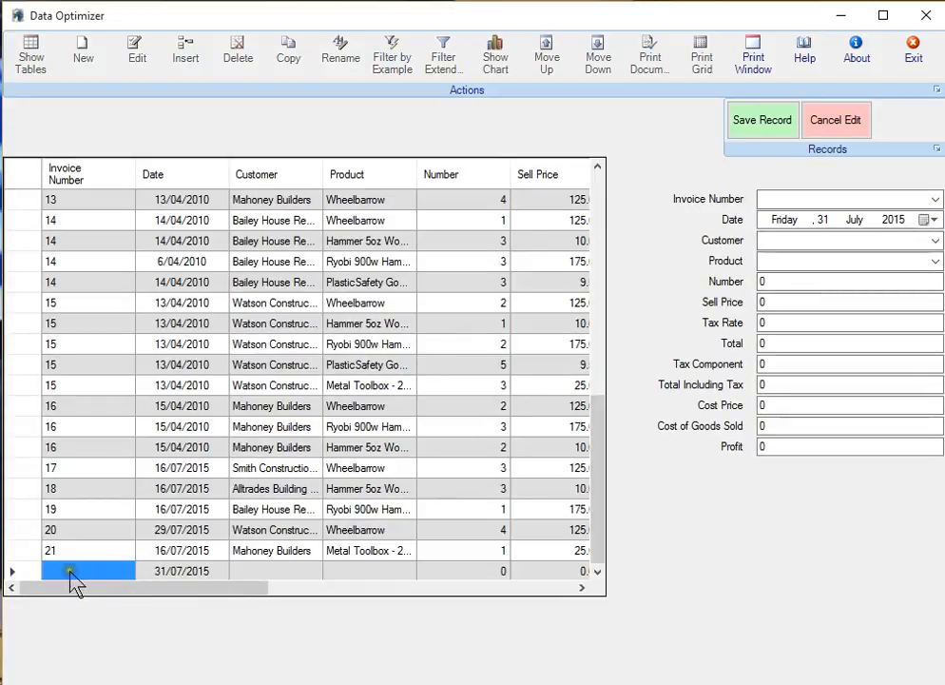
pyautogui.click(935, 200)
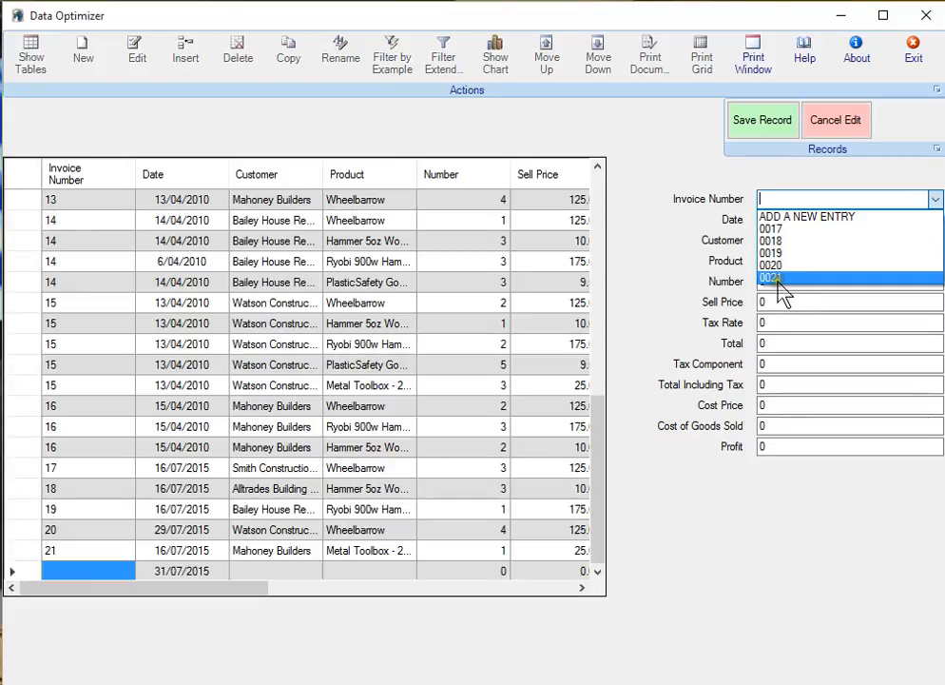
# - Add a new InvoiceSummary entry with invoice number 22 from the lookup, and save it
pyautogui.click(803, 217)
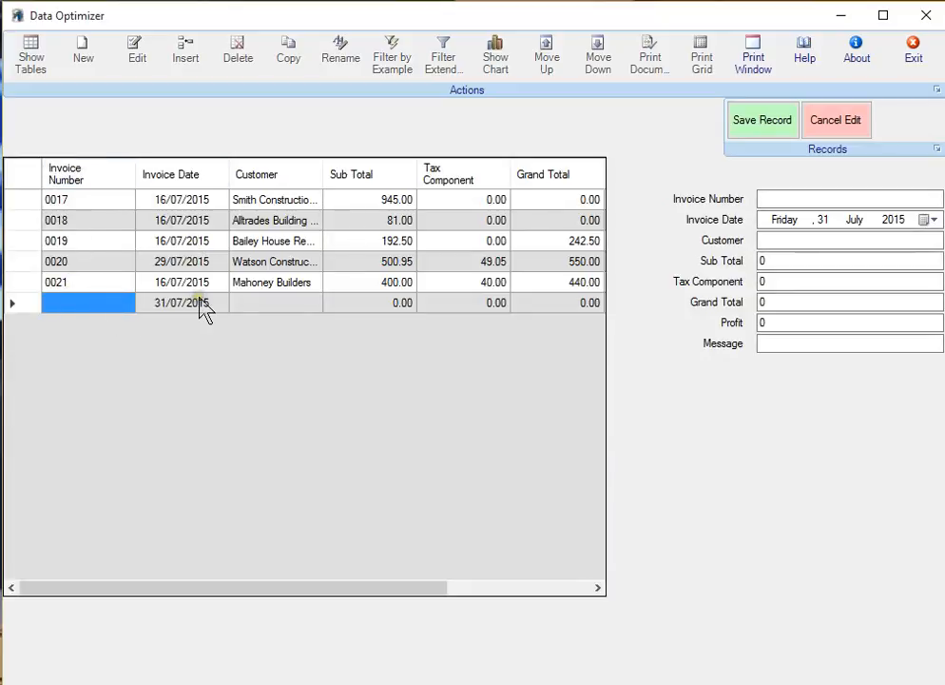
pyautogui.click(762, 198)
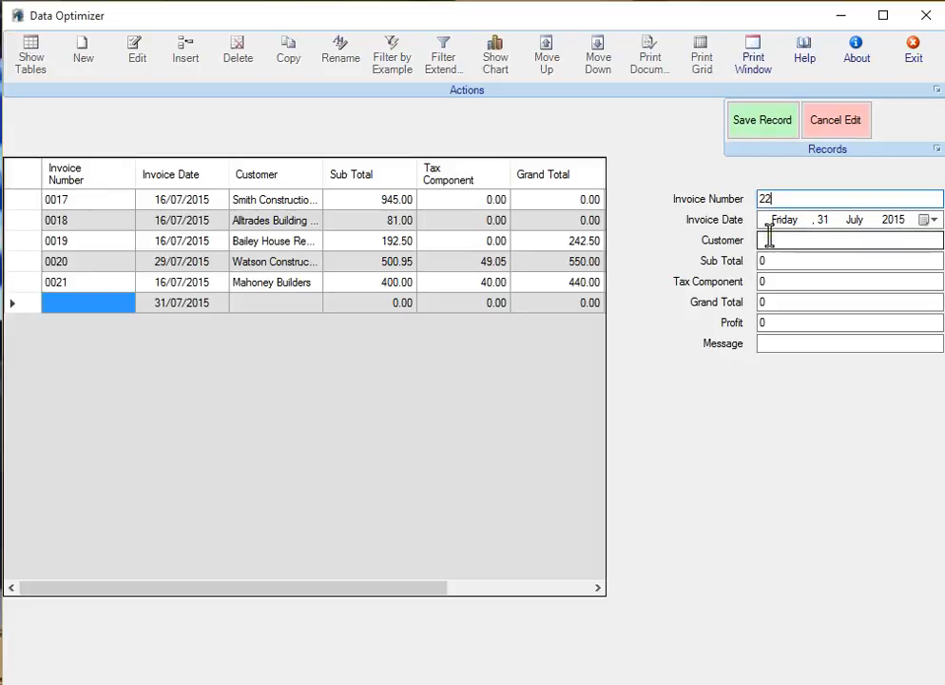
pyautogui.click(766, 239)
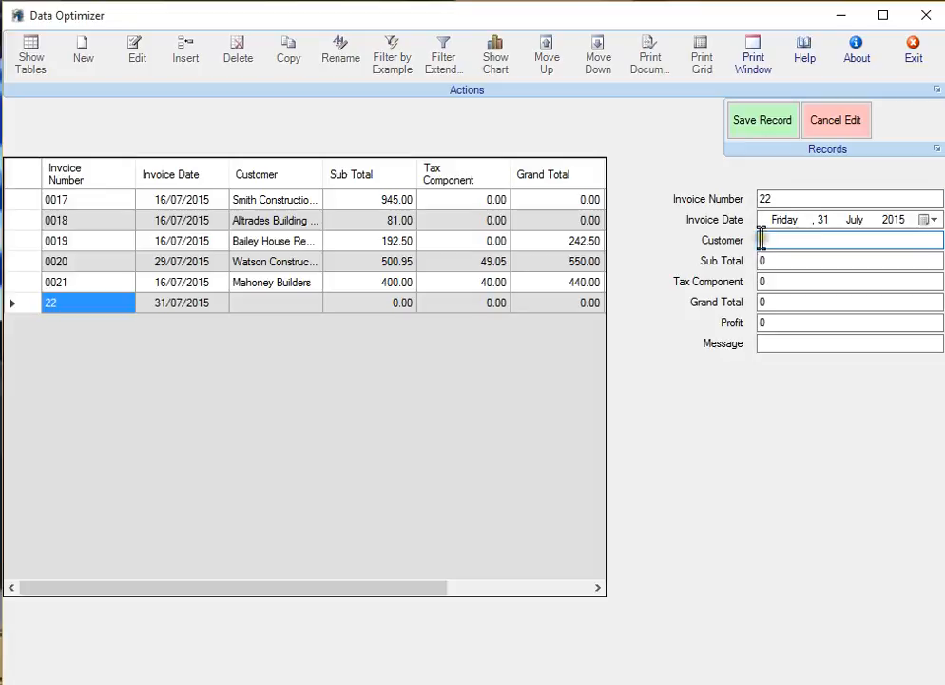
pyautogui.click(764, 132)
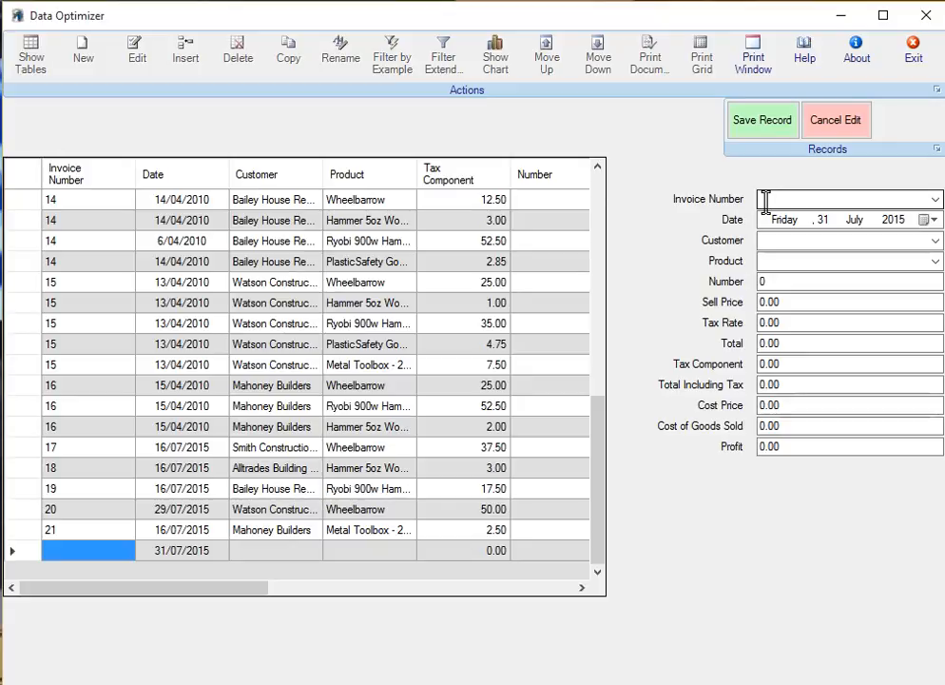
# - Fill the InvoiceItems record with invoice number 22, customer Smith Constructions and product Hammer 5oz Wood Handle
pyautogui.click(936, 200)
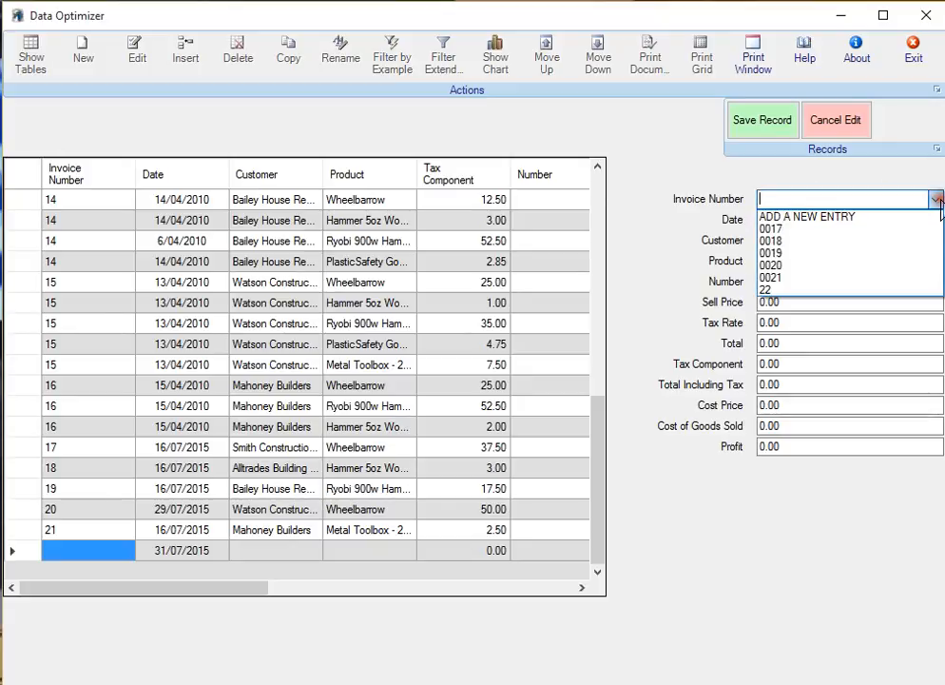
pyautogui.click(768, 290)
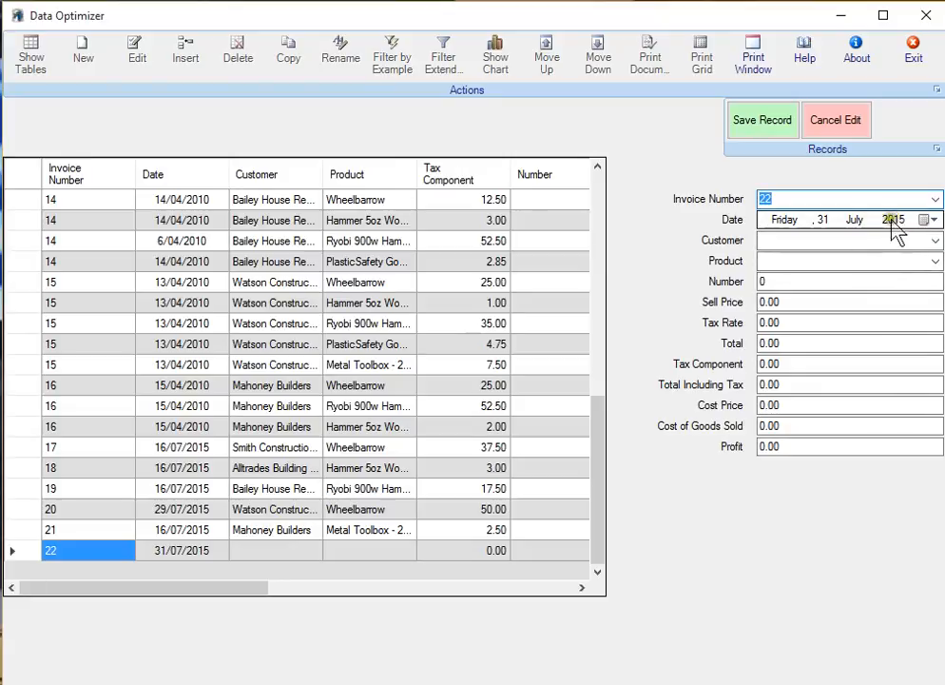
pyautogui.click(934, 242)
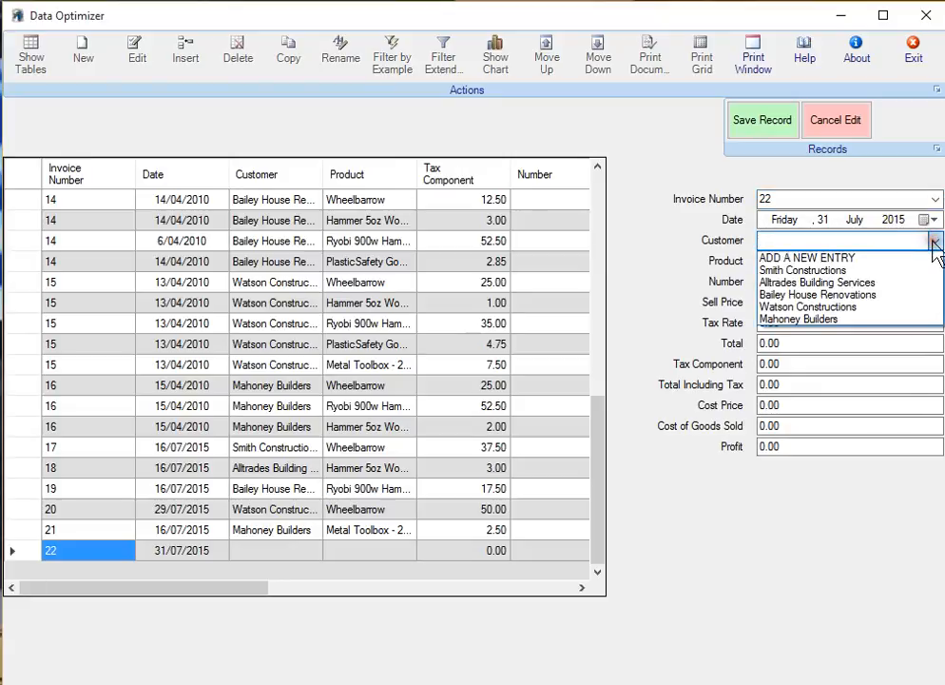
pyautogui.click(853, 271)
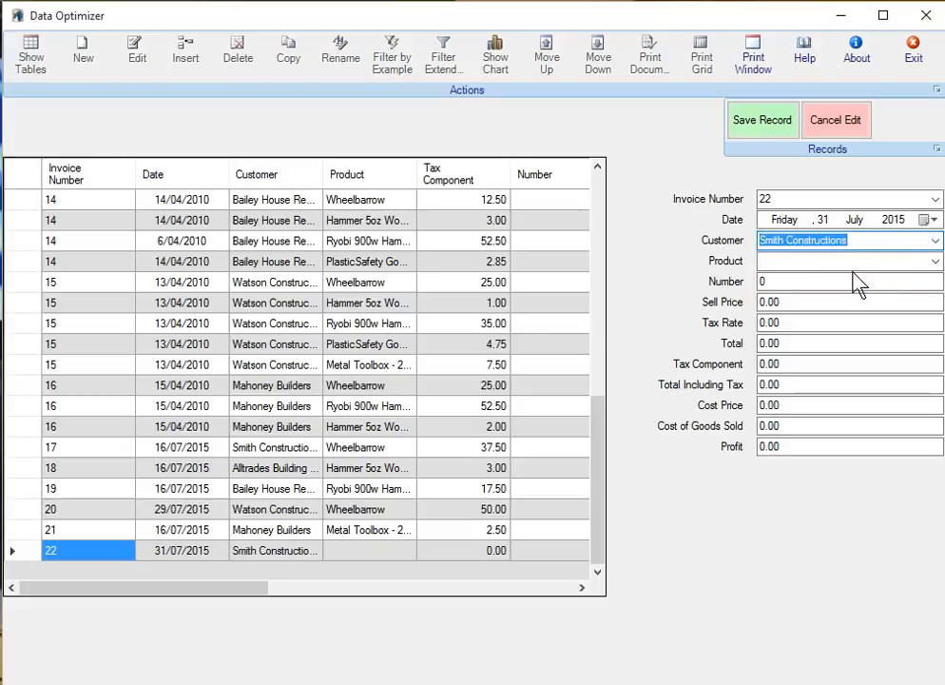
pyautogui.click(934, 264)
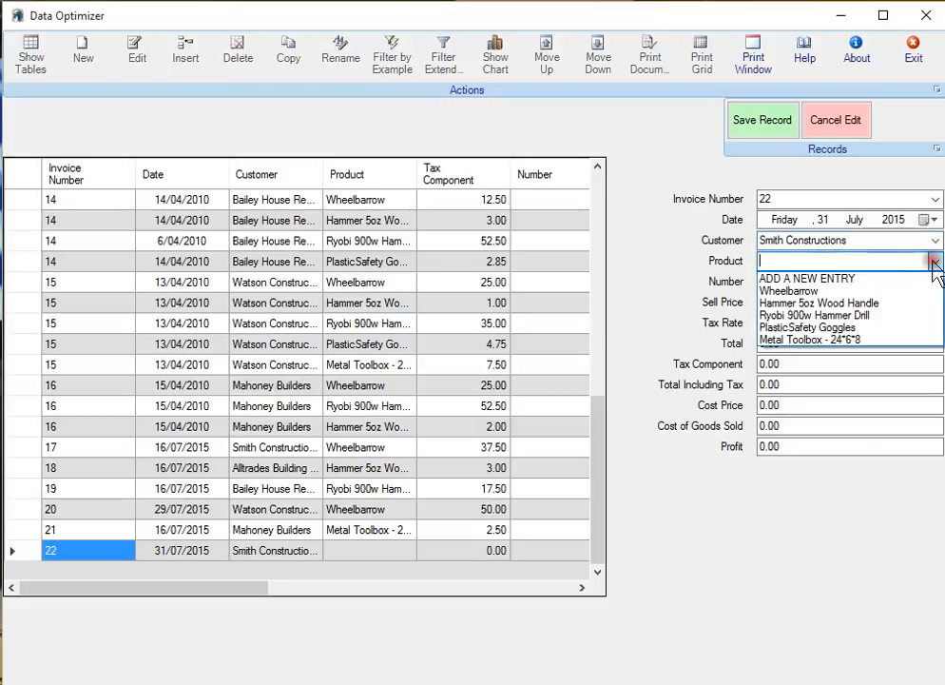
pyautogui.click(858, 303)
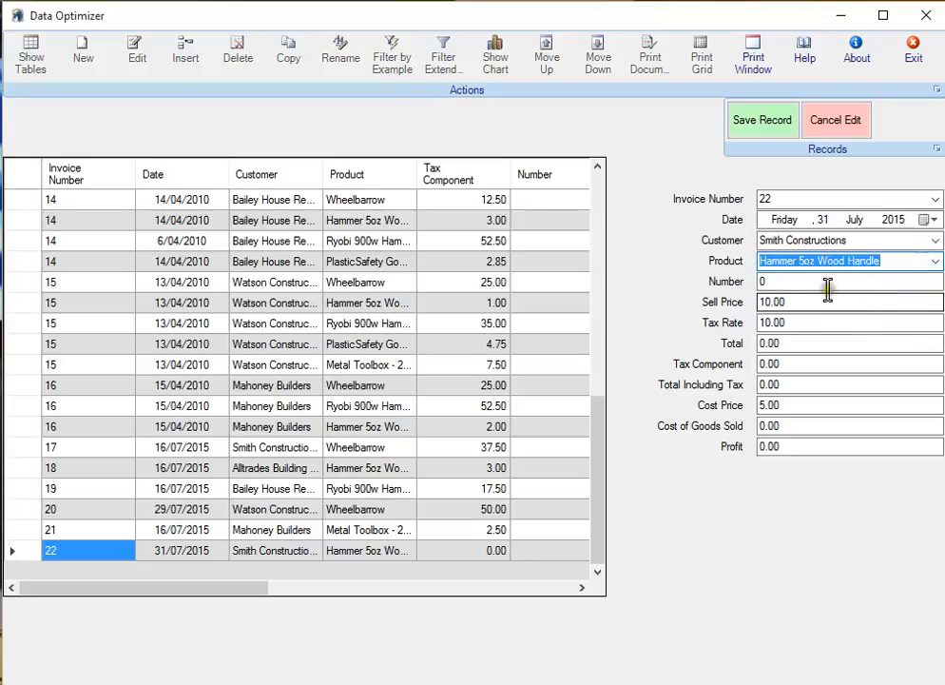
# - Set the hammer item's Number to 5, recalculate the dependent fields, and leave the record with Cancel Edit
pyautogui.click(761, 281)
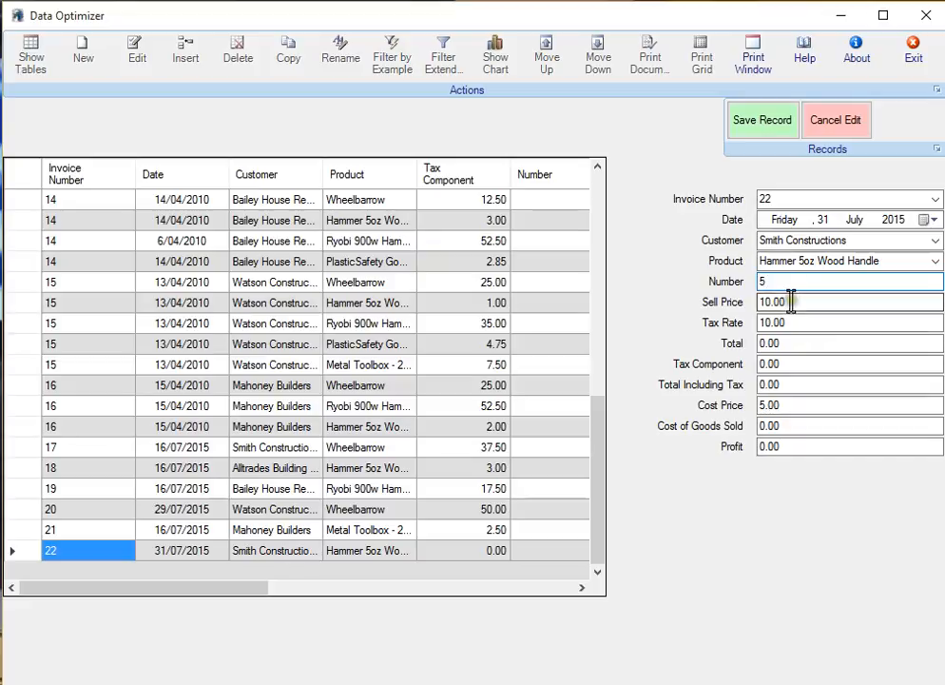
pyautogui.click(790, 301)
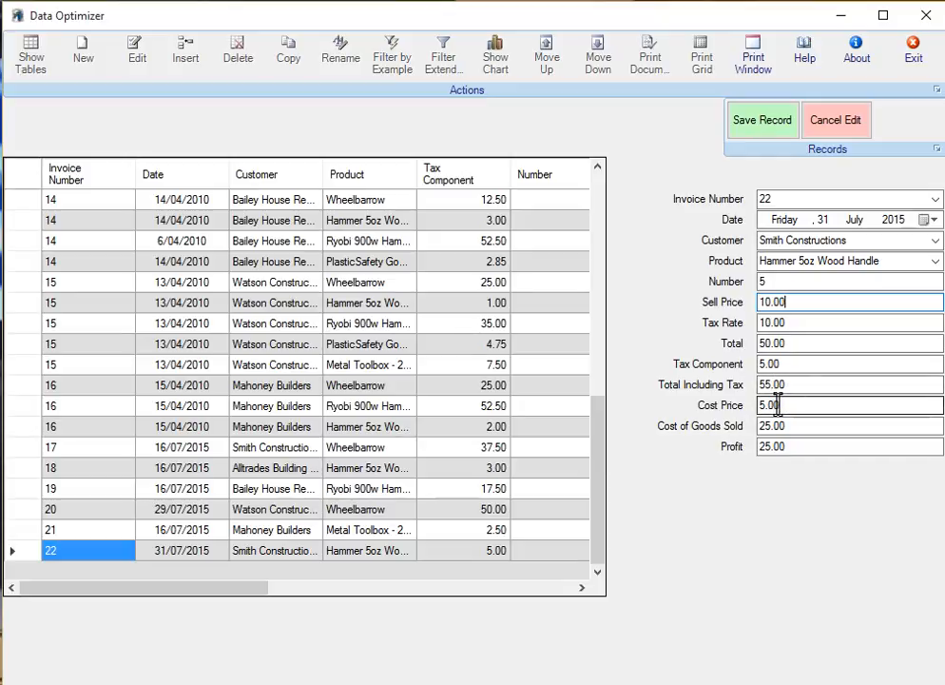
pyautogui.click(793, 303)
pyautogui.click(778, 301)
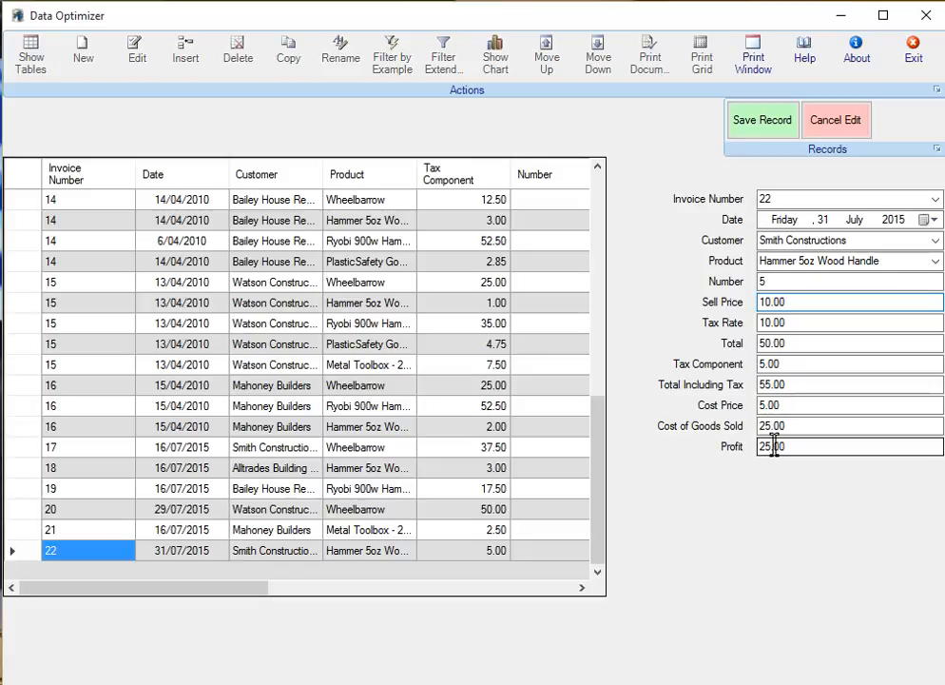
pyautogui.click(849, 116)
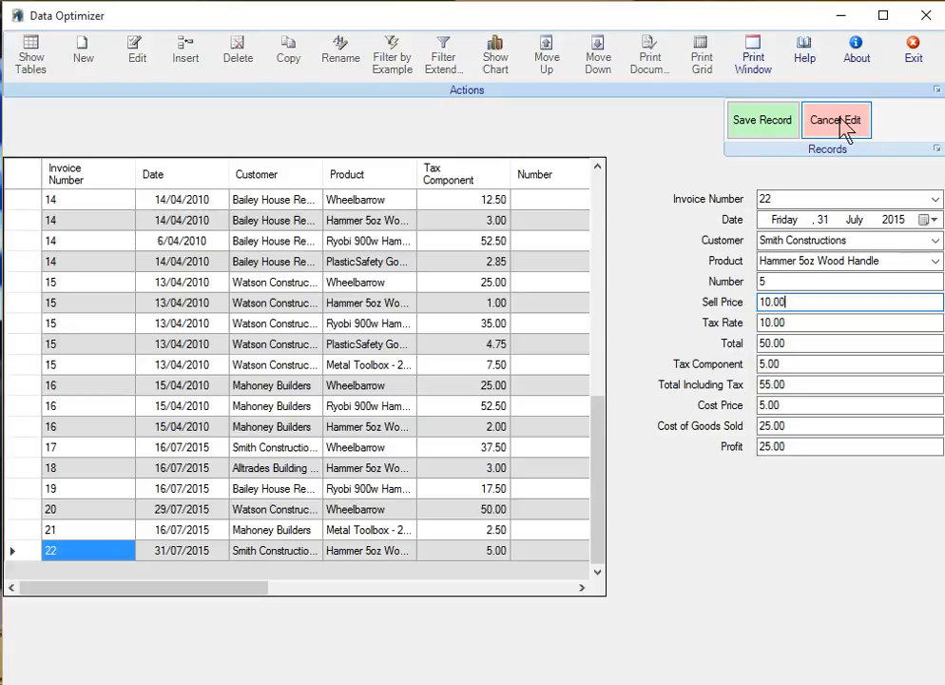
pyautogui.click(844, 122)
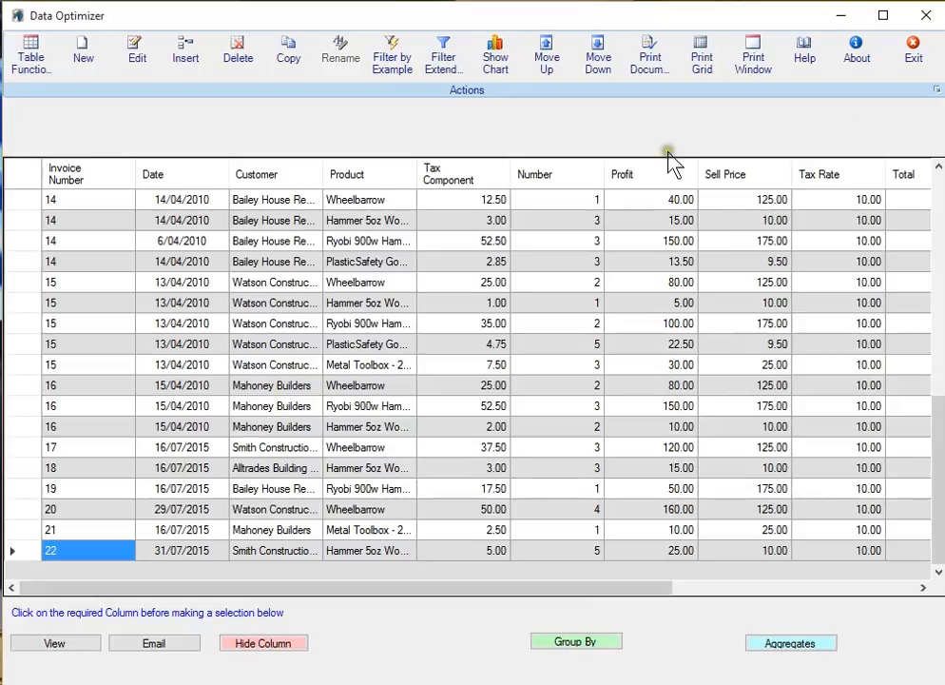
# - Review the InvoiceSummary rules in the PostingRules table
pyautogui.click(32, 63)
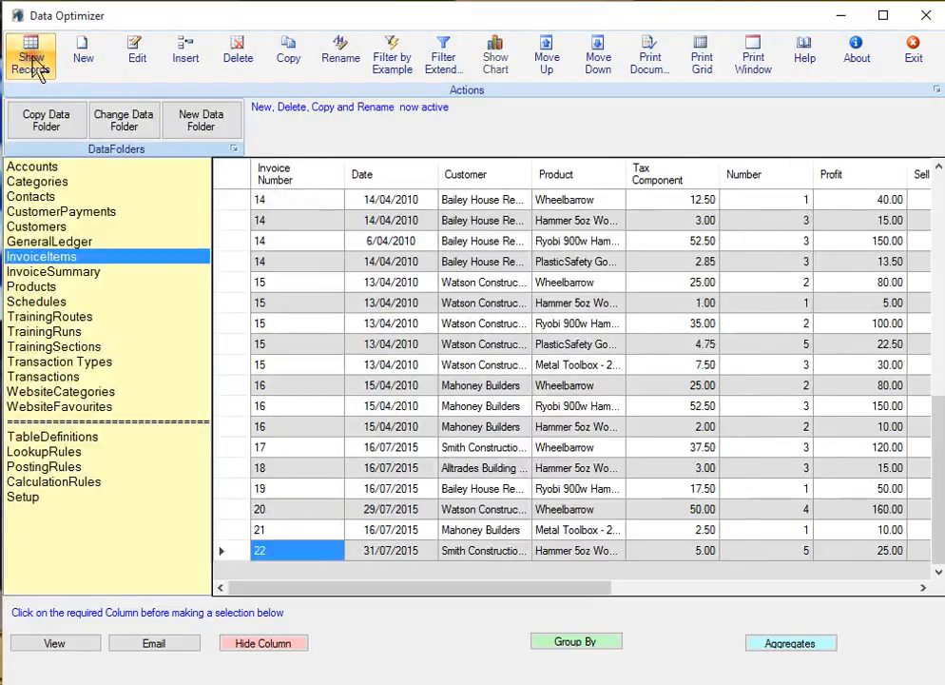
pyautogui.click(49, 467)
pyautogui.click(35, 61)
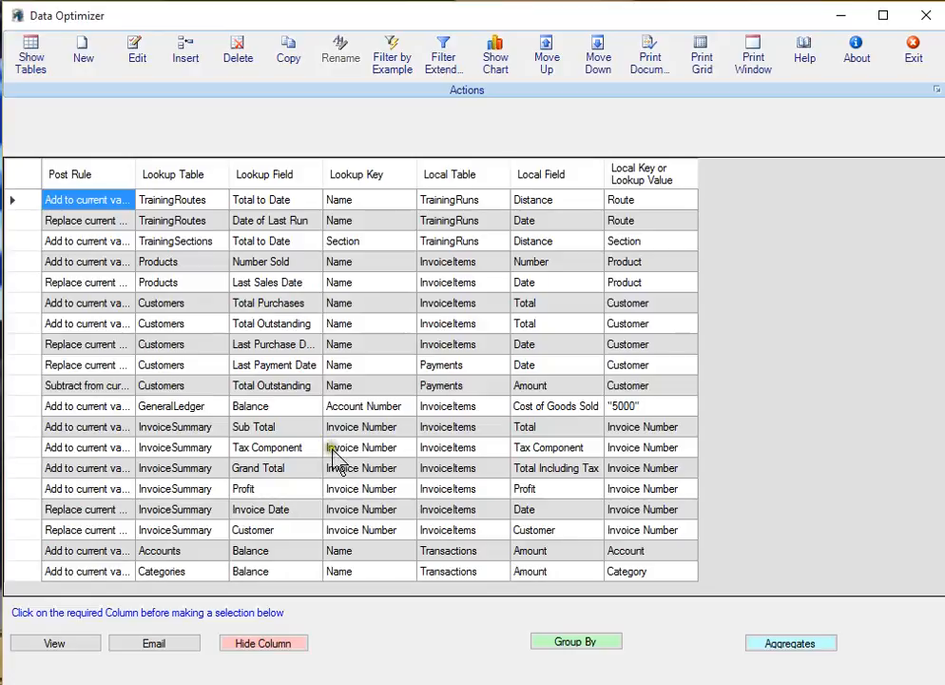
pyautogui.click(314, 491)
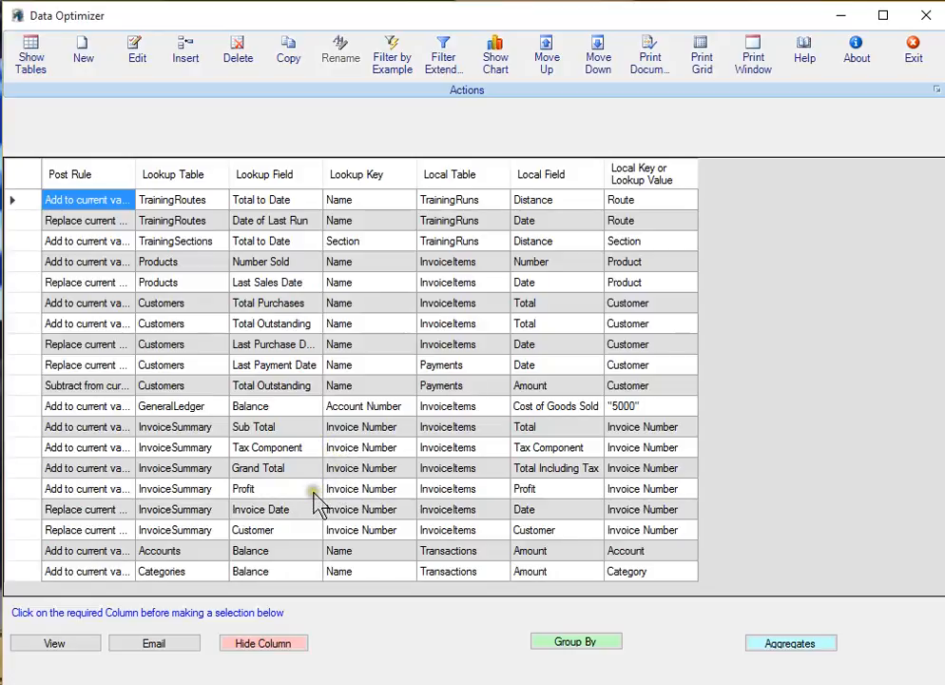
# - Examine each field of the InvoiceSummary Sub Total posting rule, and leave the rule without saving changes
pyautogui.click(433, 430)
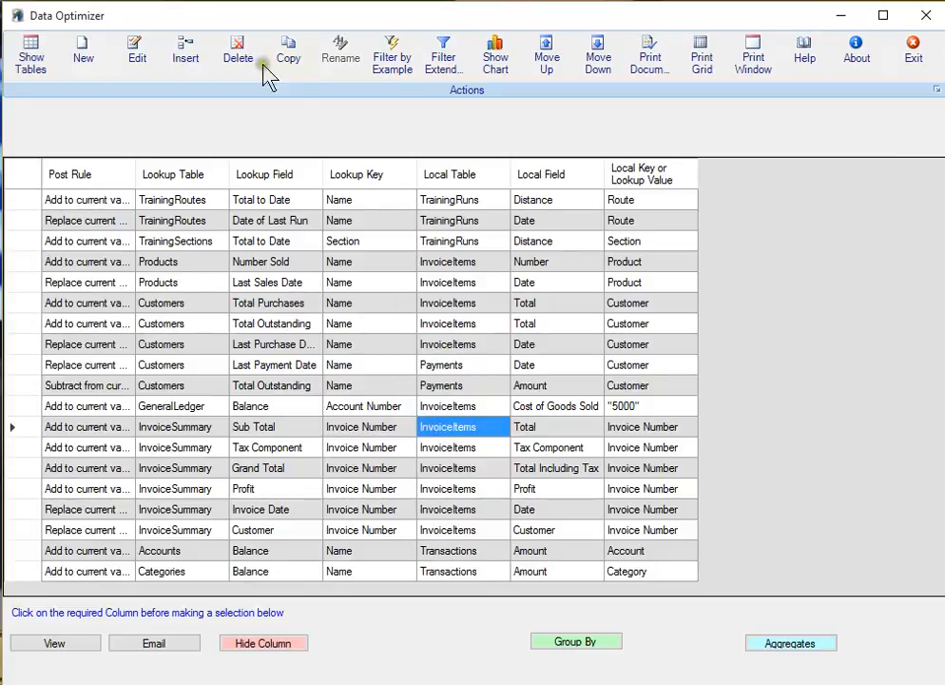
pyautogui.click(138, 65)
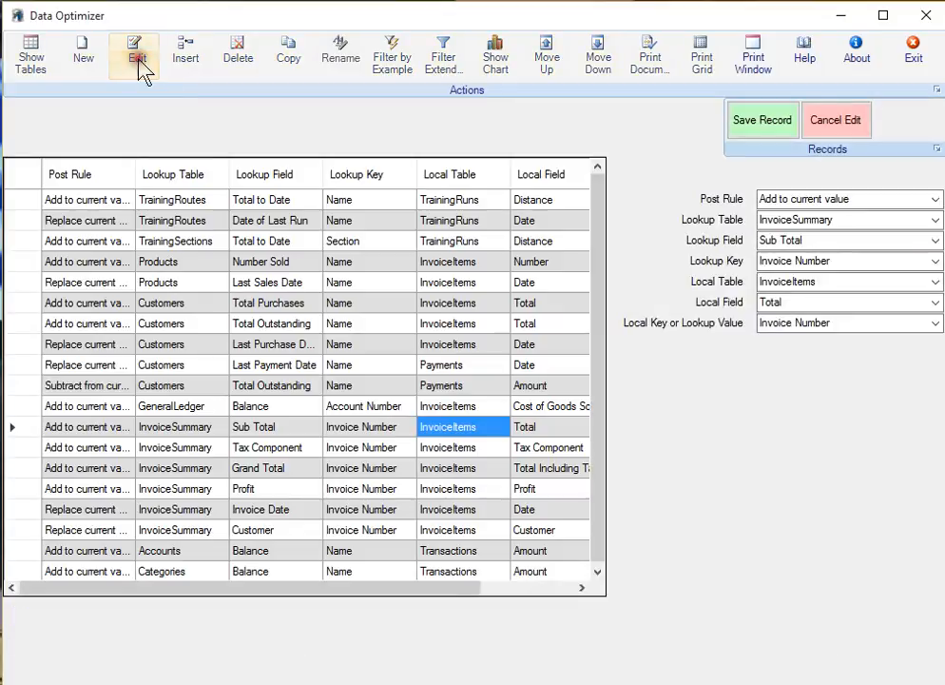
pyautogui.click(814, 228)
pyautogui.click(805, 240)
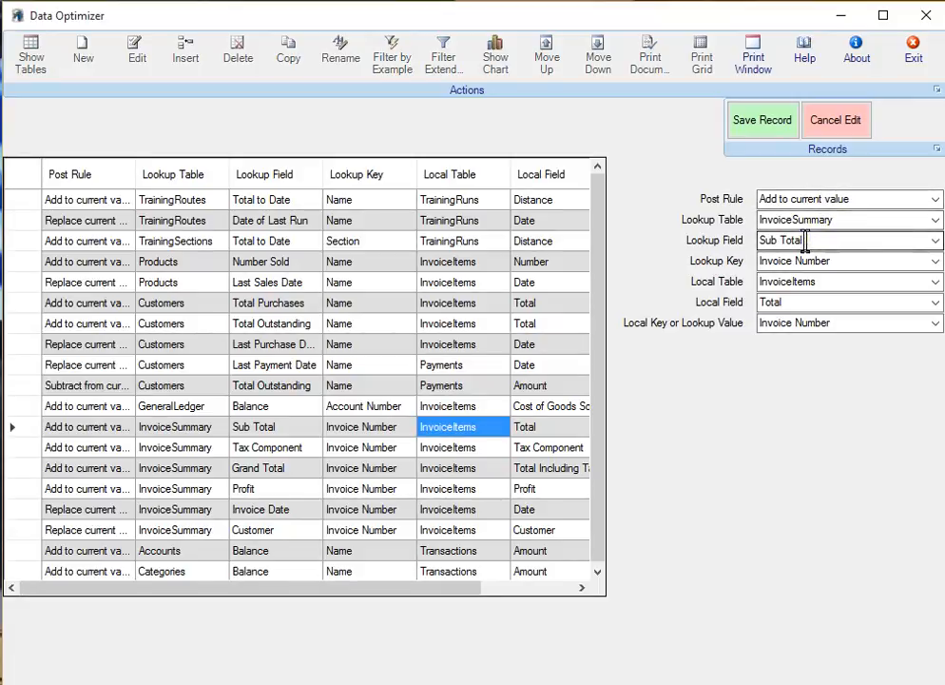
pyautogui.click(798, 261)
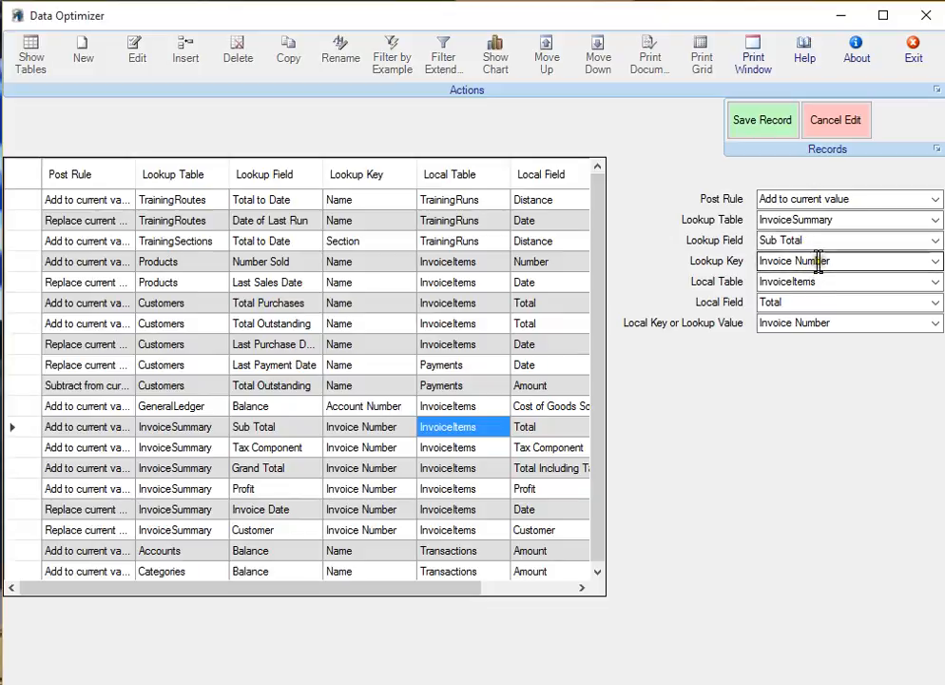
pyautogui.click(814, 281)
pyautogui.click(785, 299)
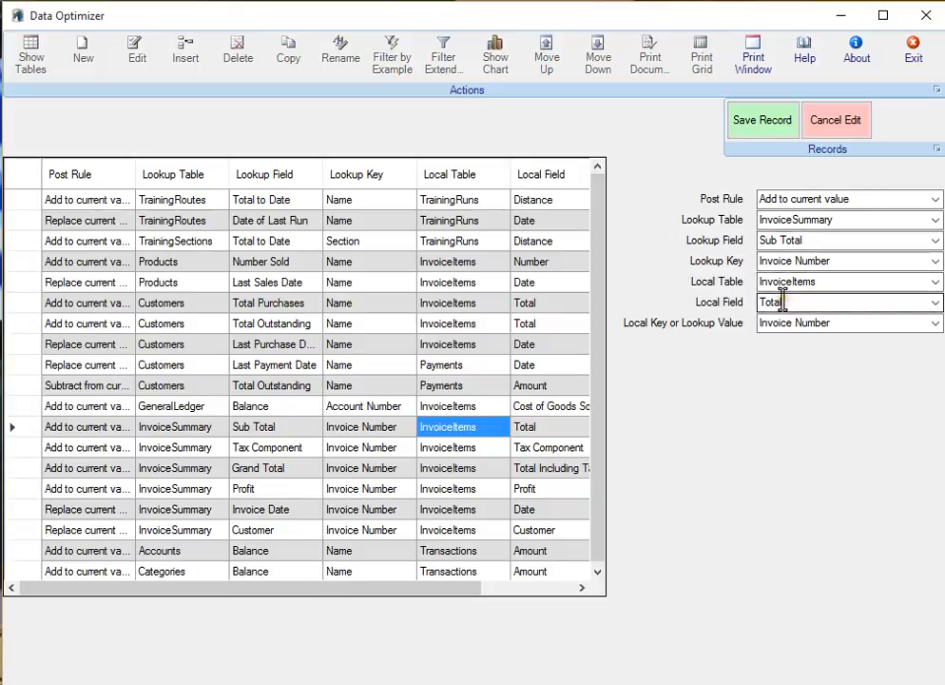
pyautogui.click(784, 282)
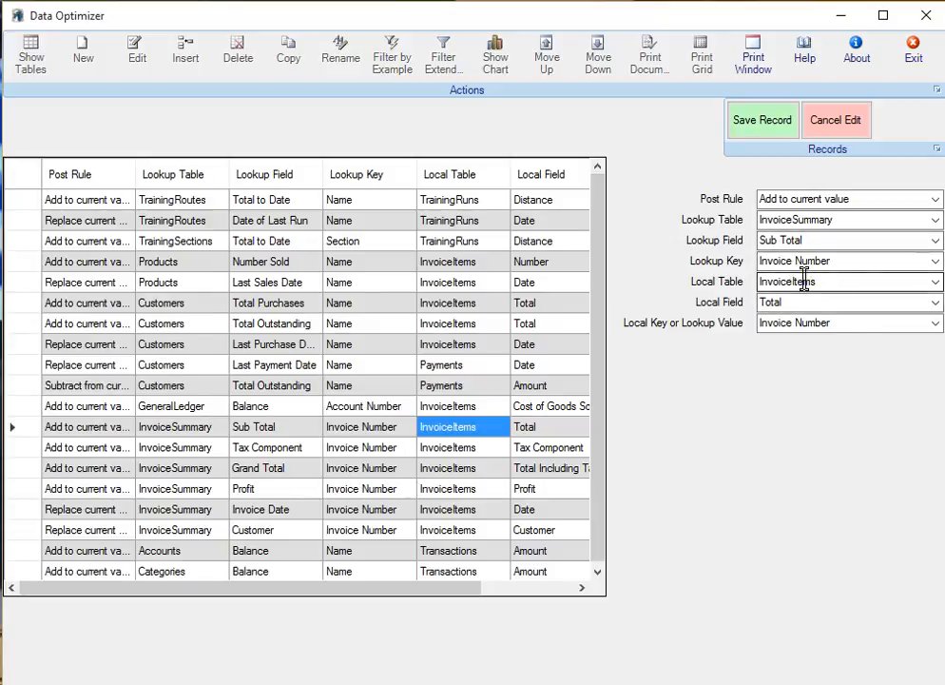
pyautogui.click(837, 120)
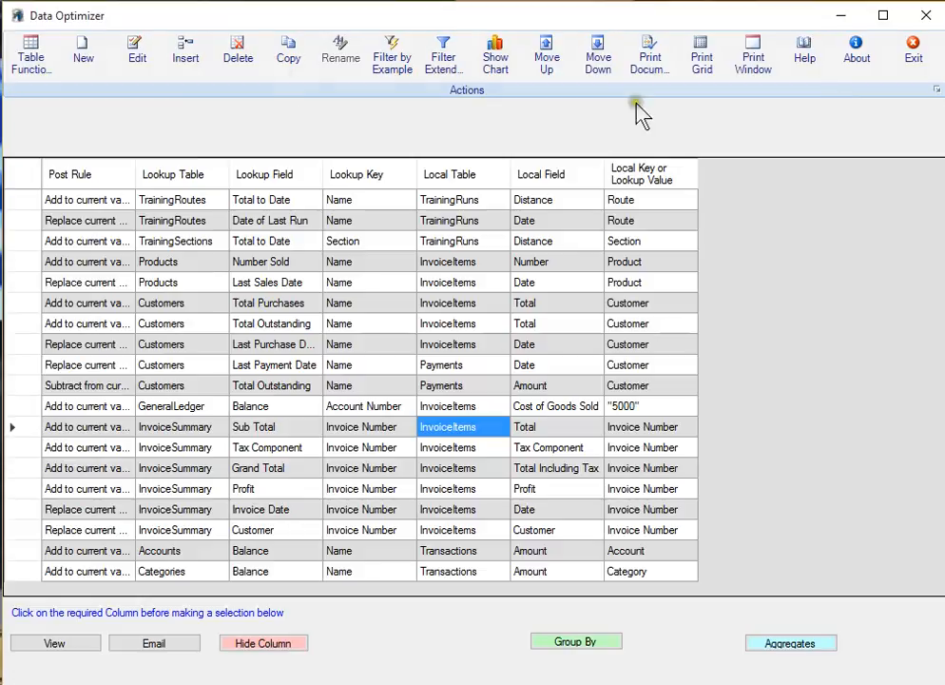
# - Change the data folder to the subfolder whose name ends in "an Tables"
pyautogui.click(29, 55)
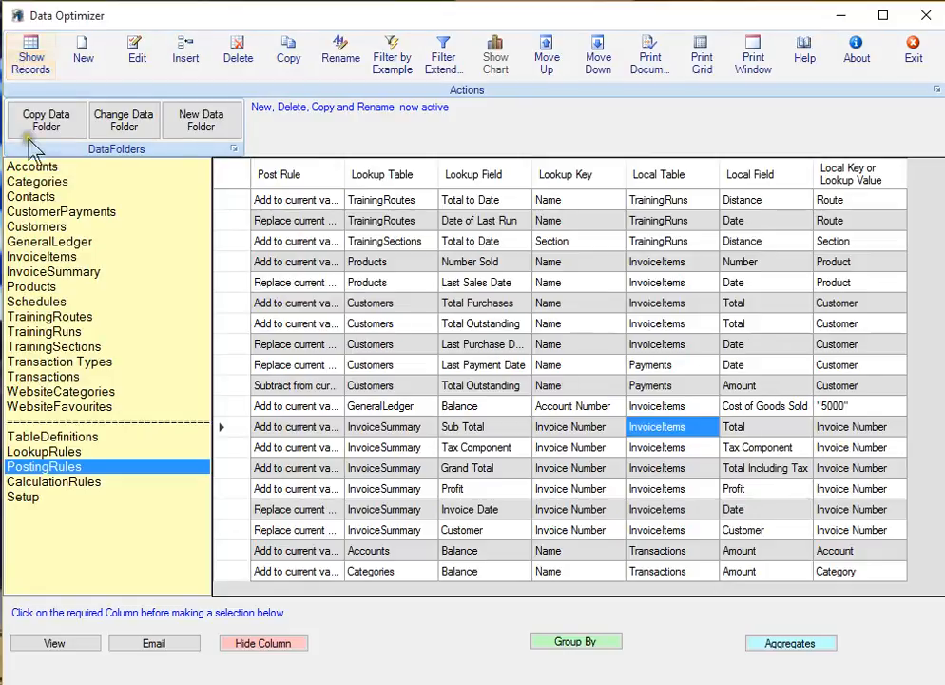
pyautogui.click(121, 127)
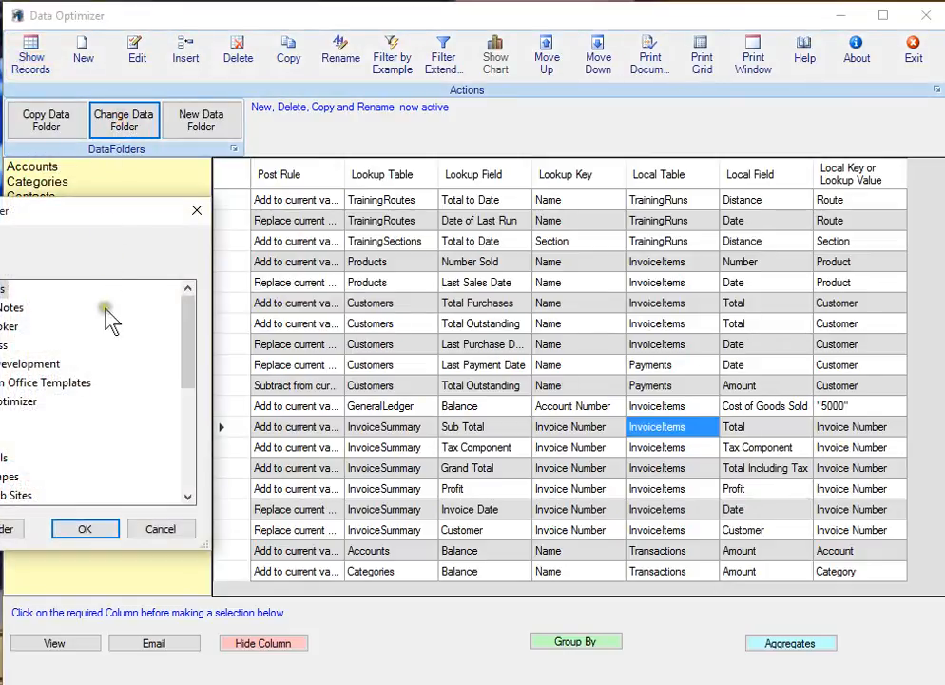
pyautogui.click(0, 345)
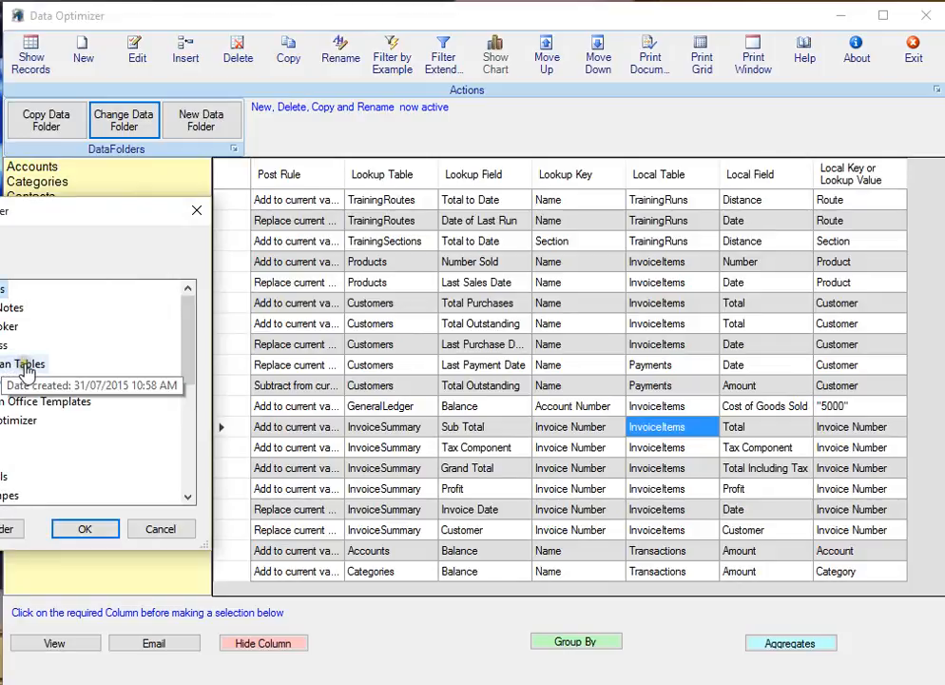
pyautogui.click(25, 362)
pyautogui.click(82, 522)
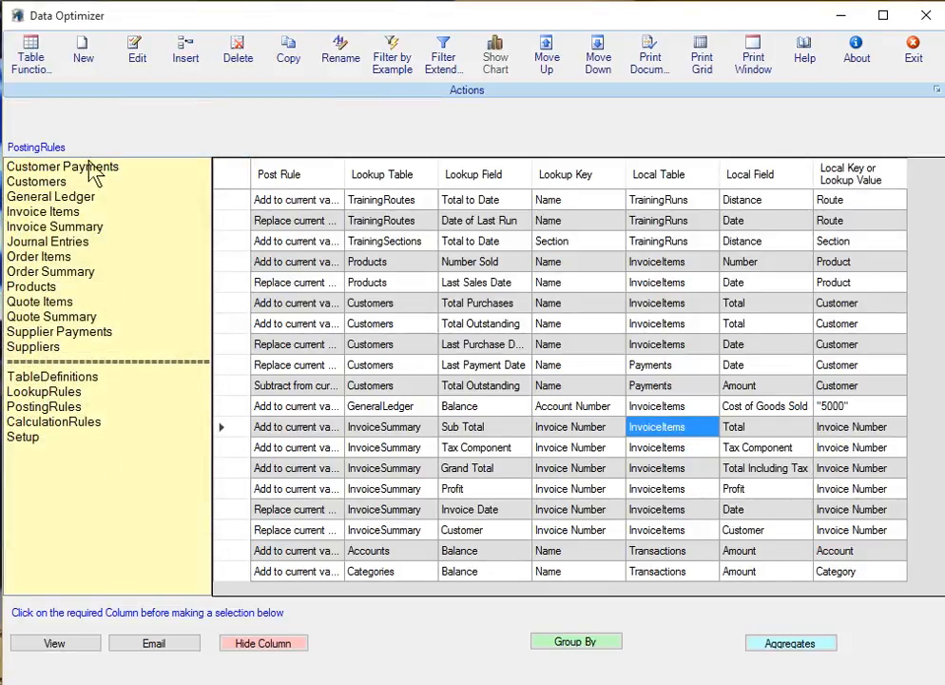
# - View the data folder functions and the Customer Payments records, and return to the table list
pyautogui.click(32, 57)
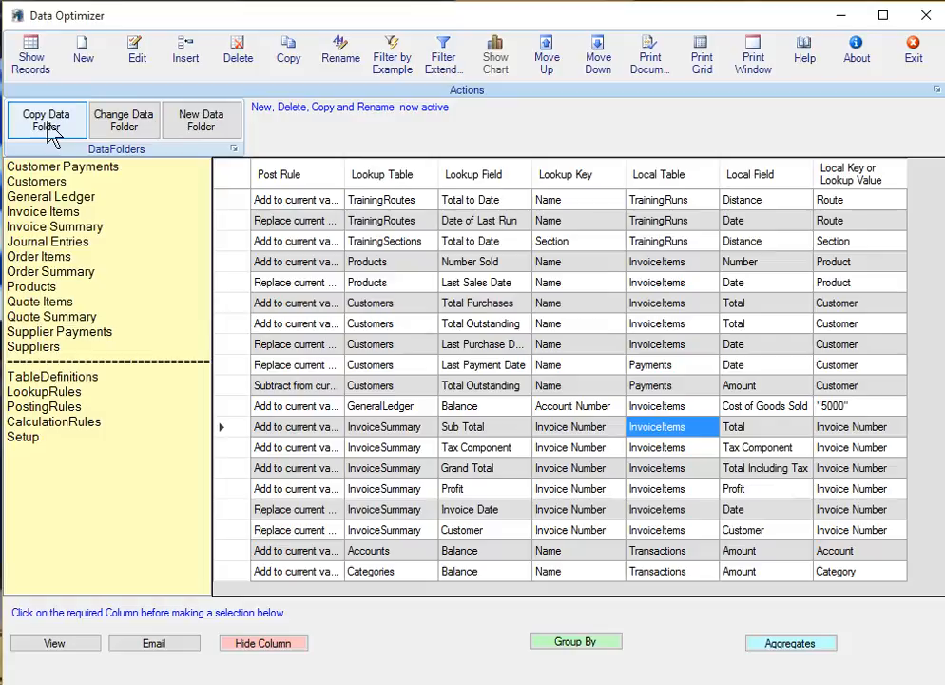
pyautogui.click(32, 59)
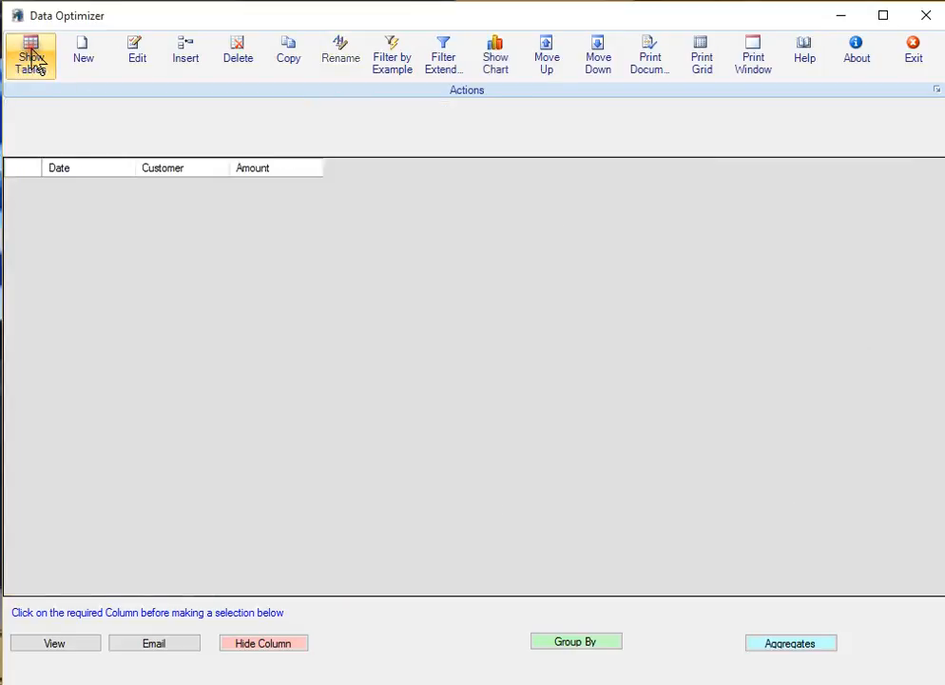
pyautogui.click(33, 60)
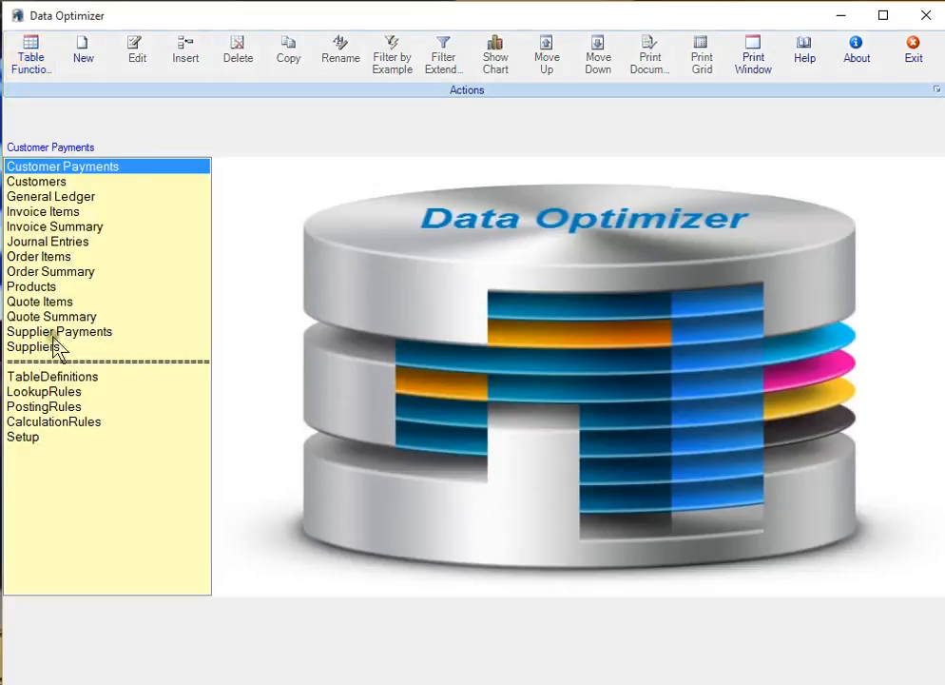
# - Add a new record to the Setup table with My Company as its Name
pyautogui.click(24, 438)
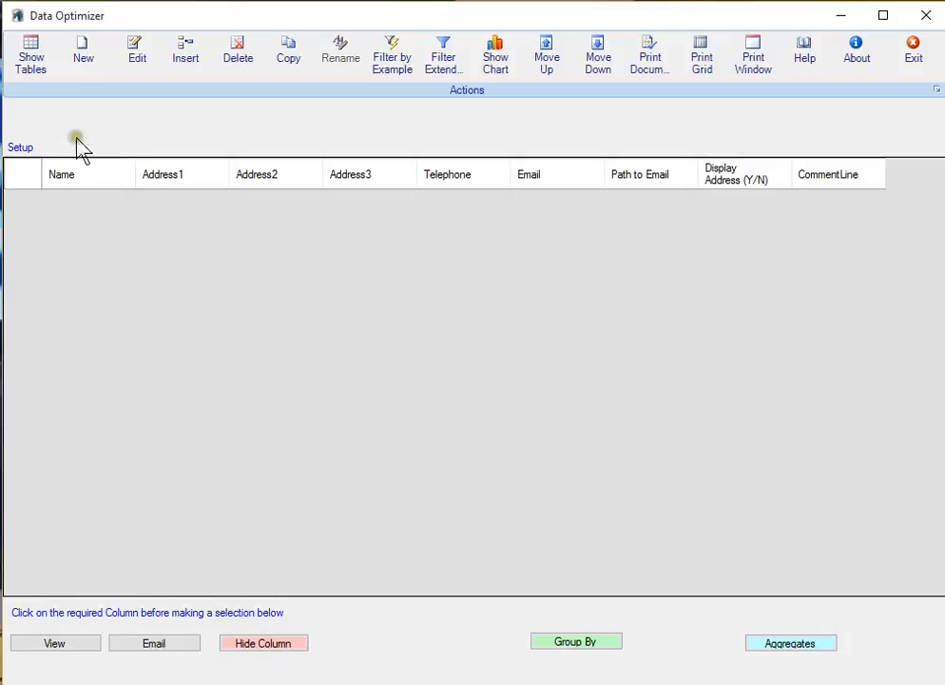
pyautogui.click(88, 54)
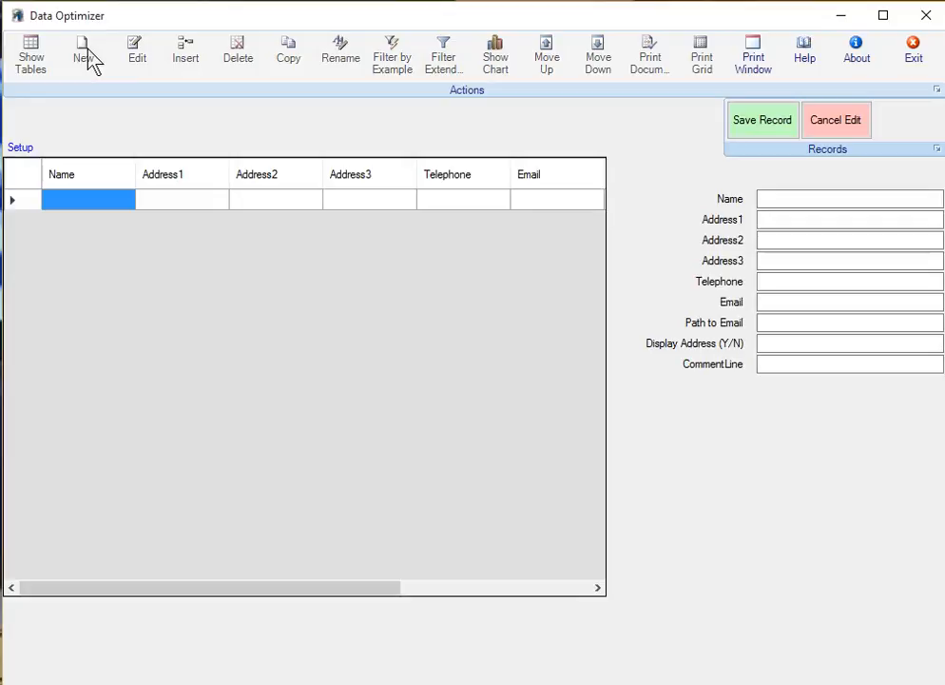
pyautogui.click(763, 198)
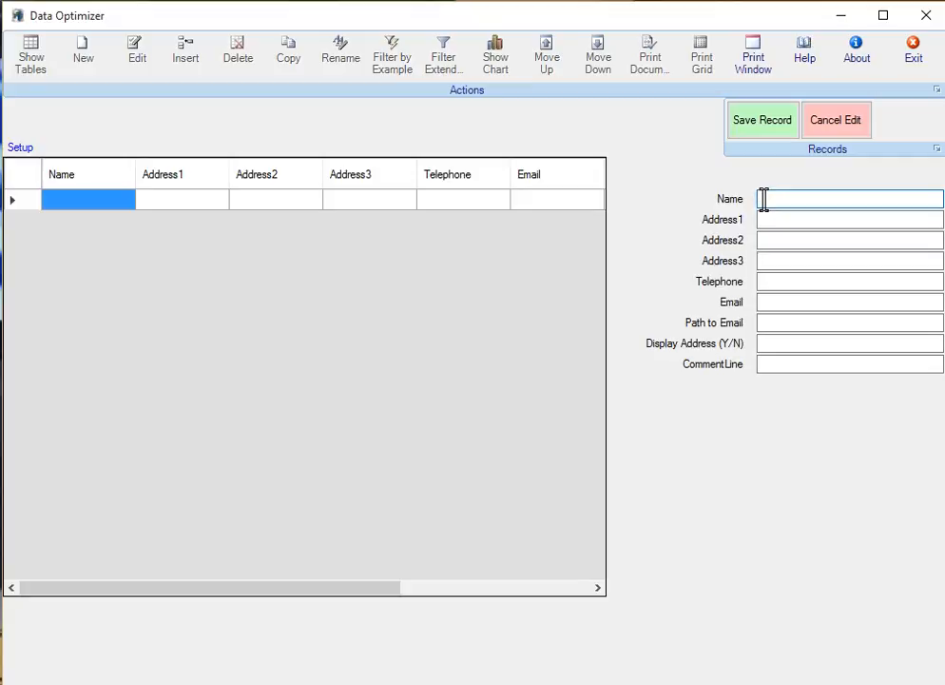
pyautogui.write('Myt')
pyautogui.press('BackSpace')
pyautogui.write('Company')
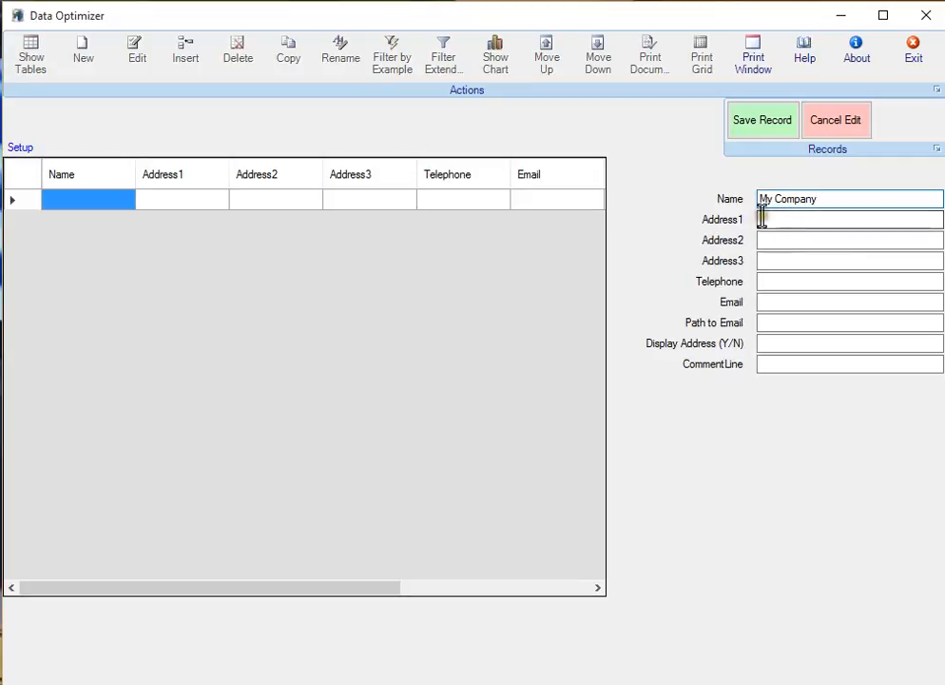
# - Enter "Your address 1" as Address1 and "Your address 2" as Address2, and fill in the company's telephone number and e-mail address
pyautogui.click(761, 217)
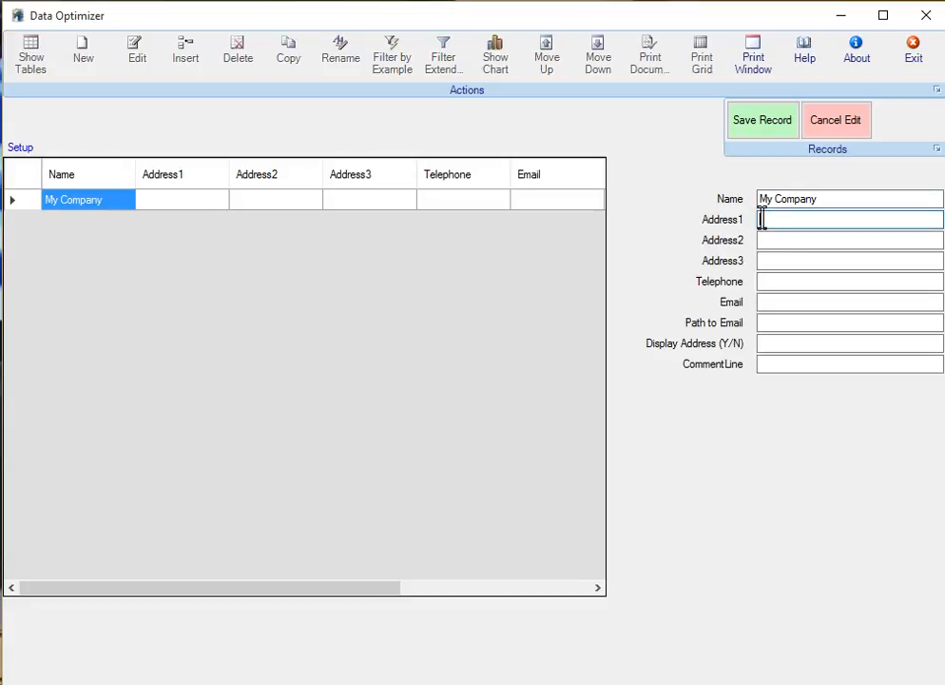
pyautogui.write('Your address 1')
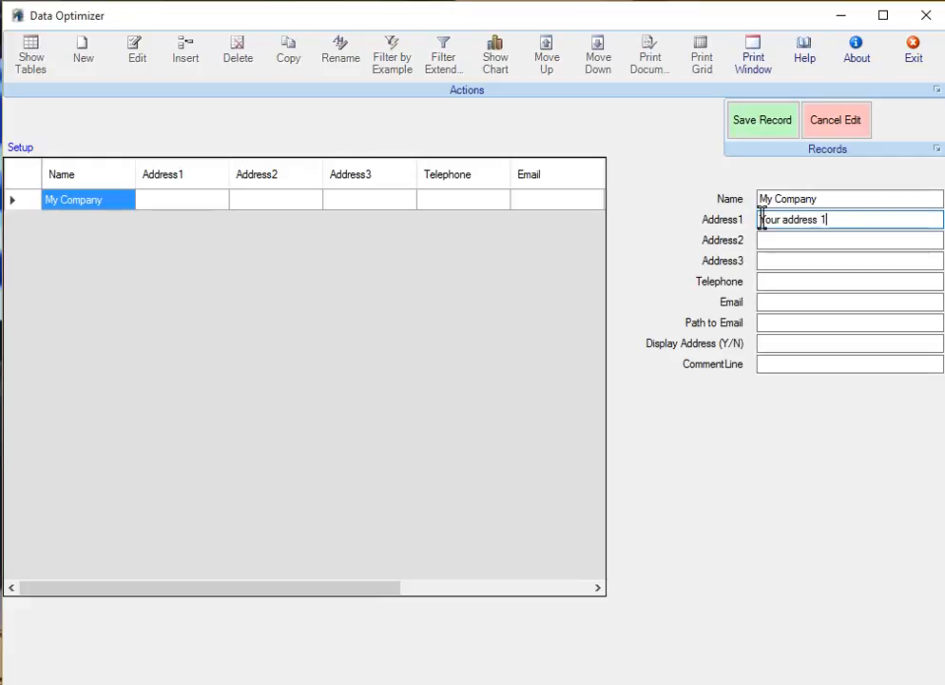
pyautogui.click(777, 239)
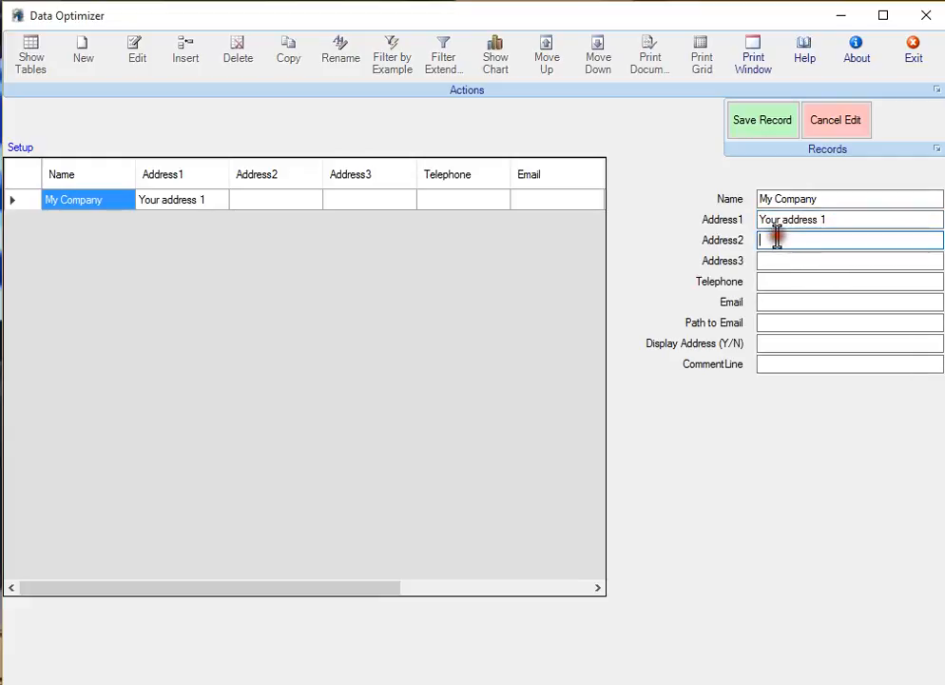
pyautogui.write('Your address 2')
pyautogui.click(766, 279)
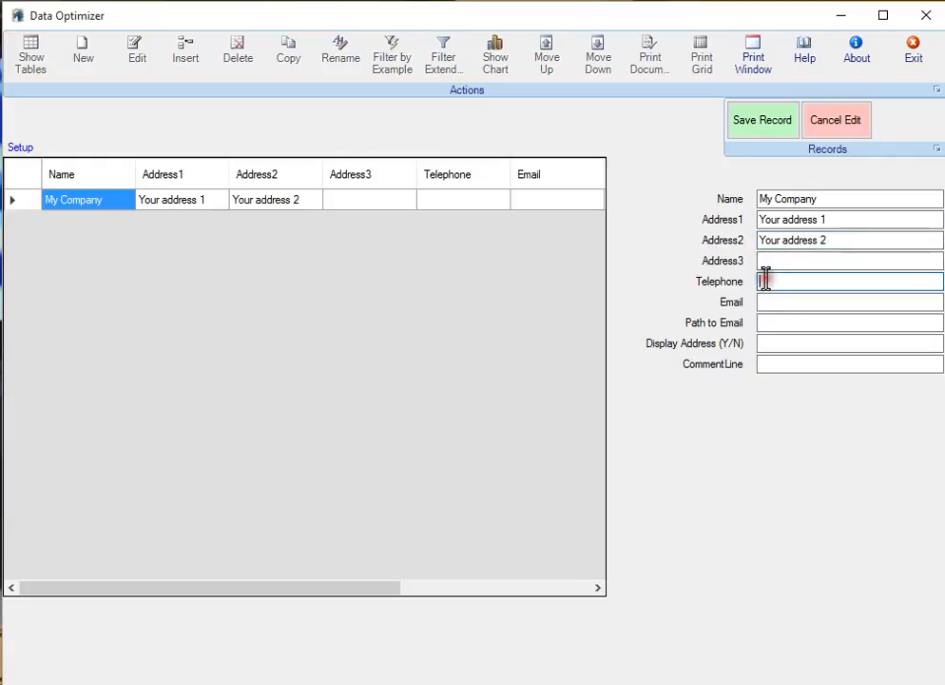
pyautogui.write('343535231')
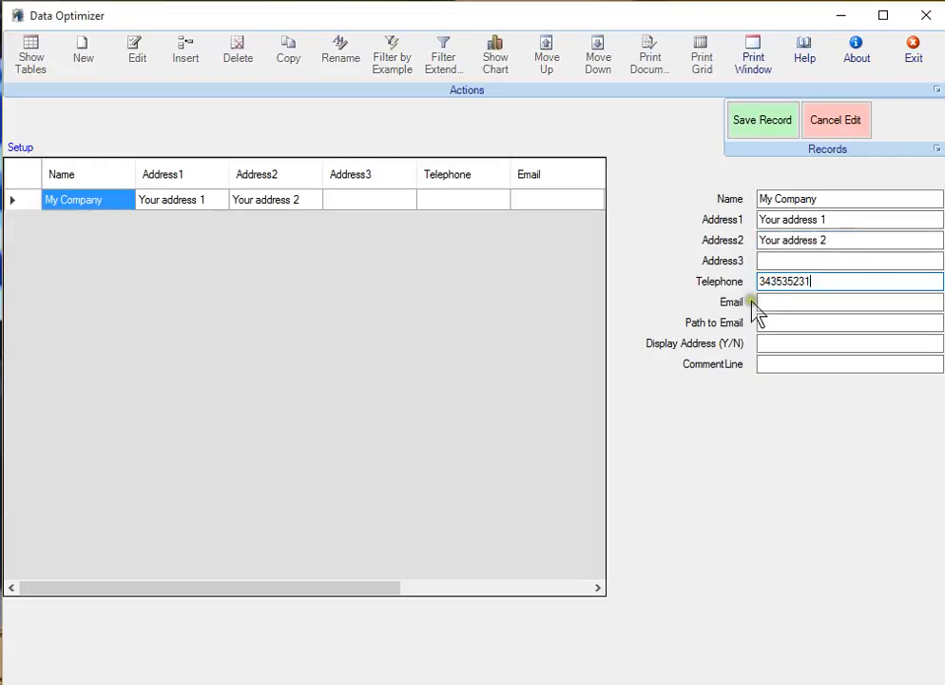
pyautogui.click(765, 299)
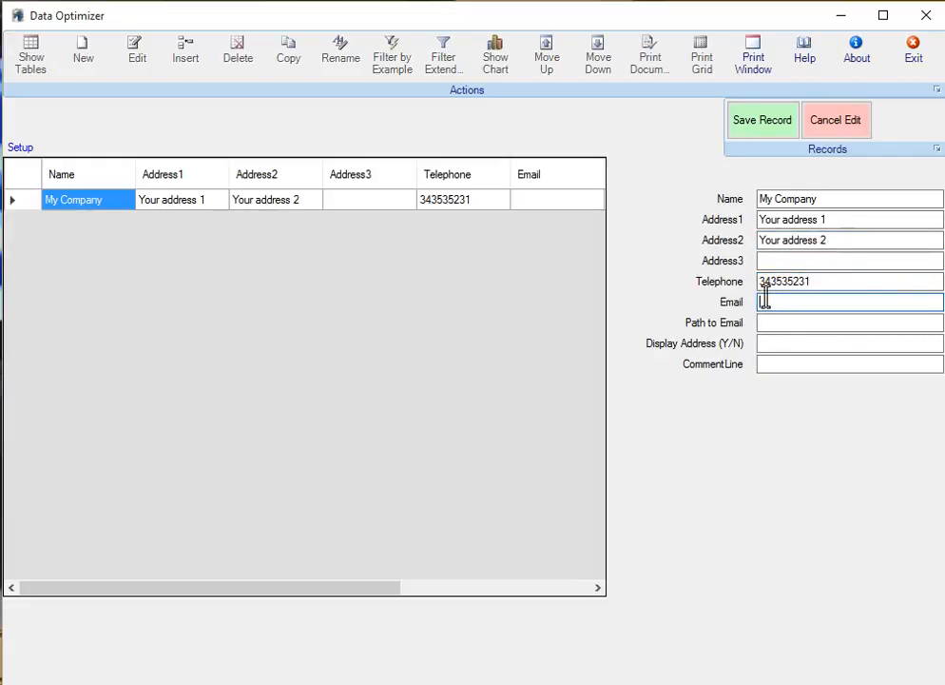
pyautogui.write('my')
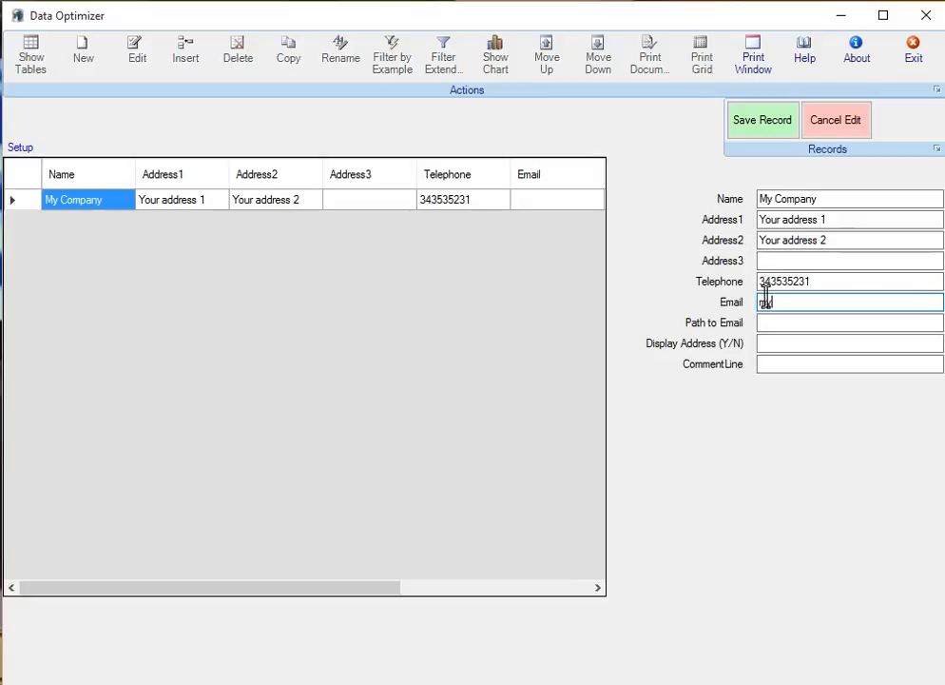
pyautogui.write('company@email.com')
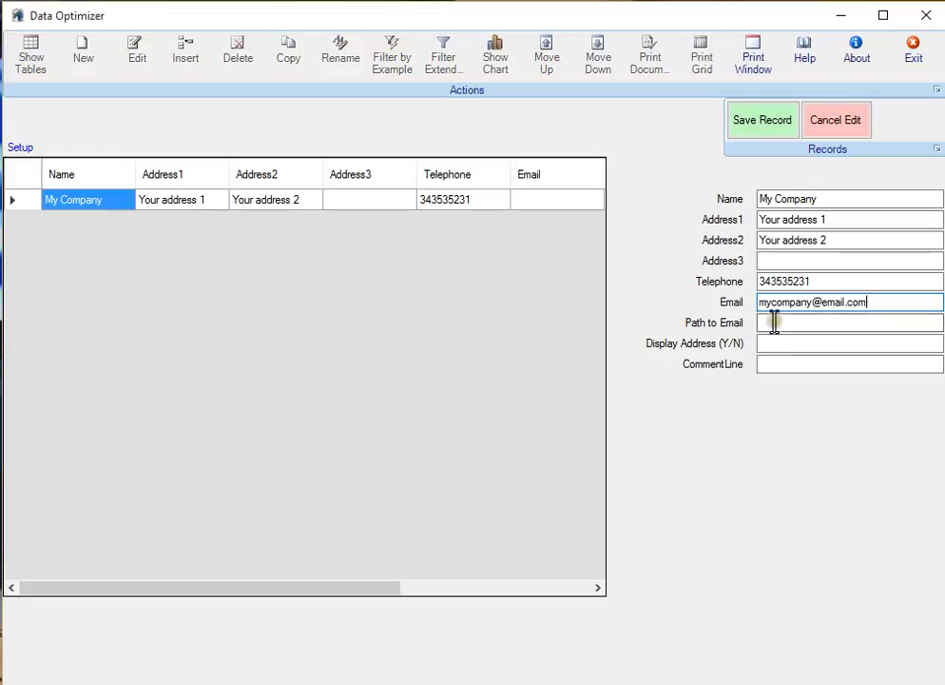
pyautogui.click(772, 322)
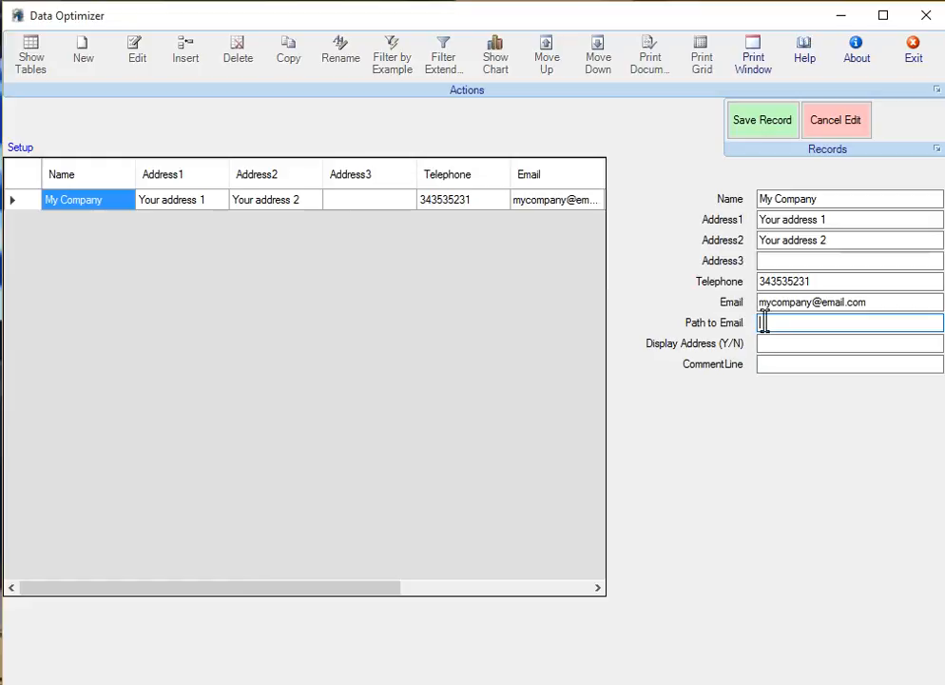
pyautogui.write('httP://')
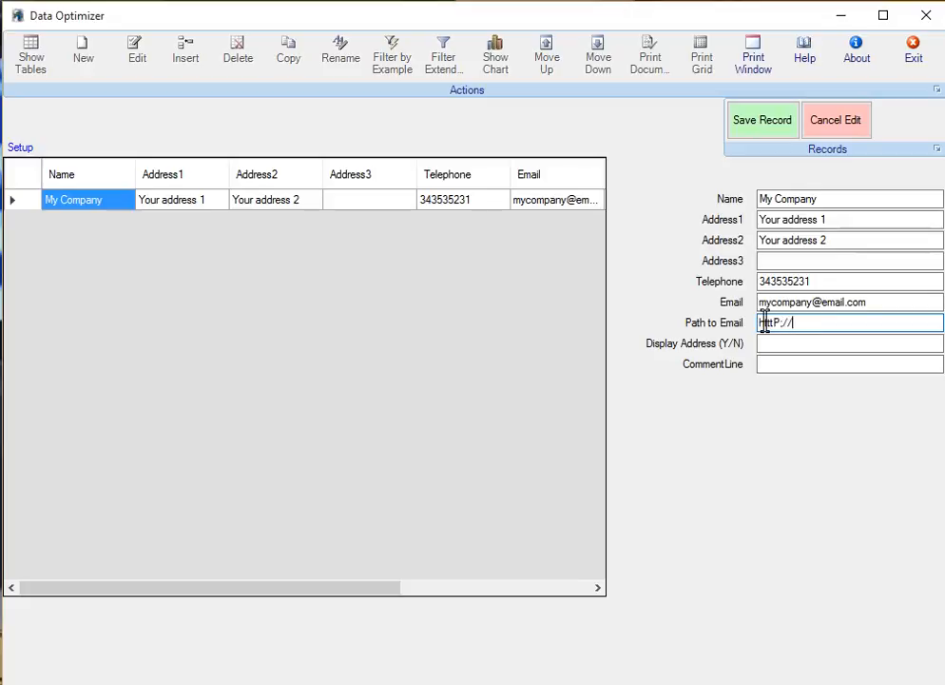
pyautogui.press('BackSpace')
pyautogui.press('BackSpace')
pyautogui.press('BackSpace')
pyautogui.press('BackSpace')
pyautogui.press('BackSpace')
pyautogui.write('tp://gmail/myinboz')
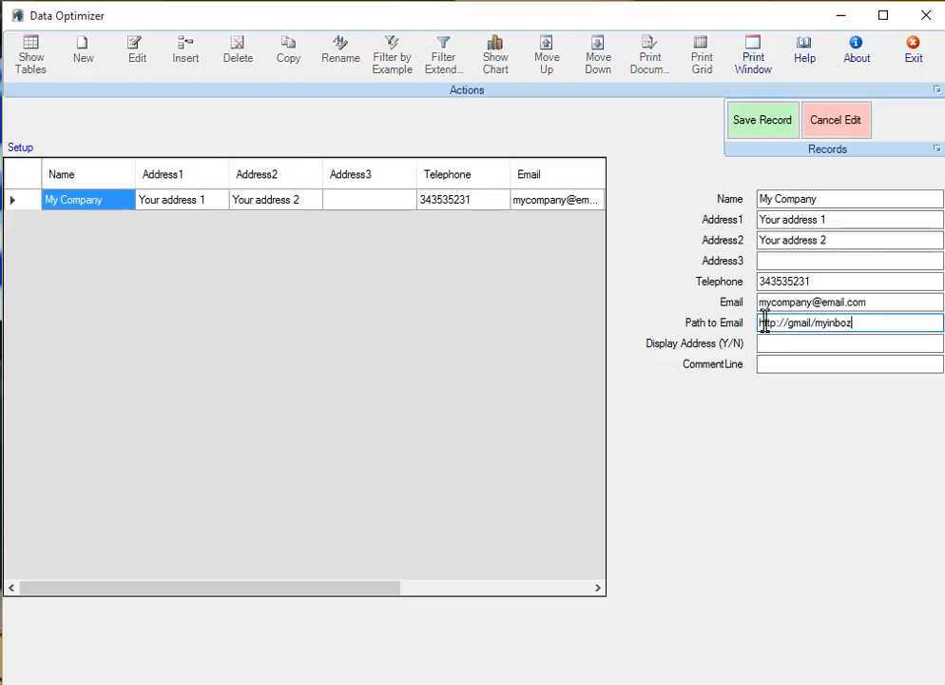
pyautogui.press('BackSpace')
pyautogui.write('x')
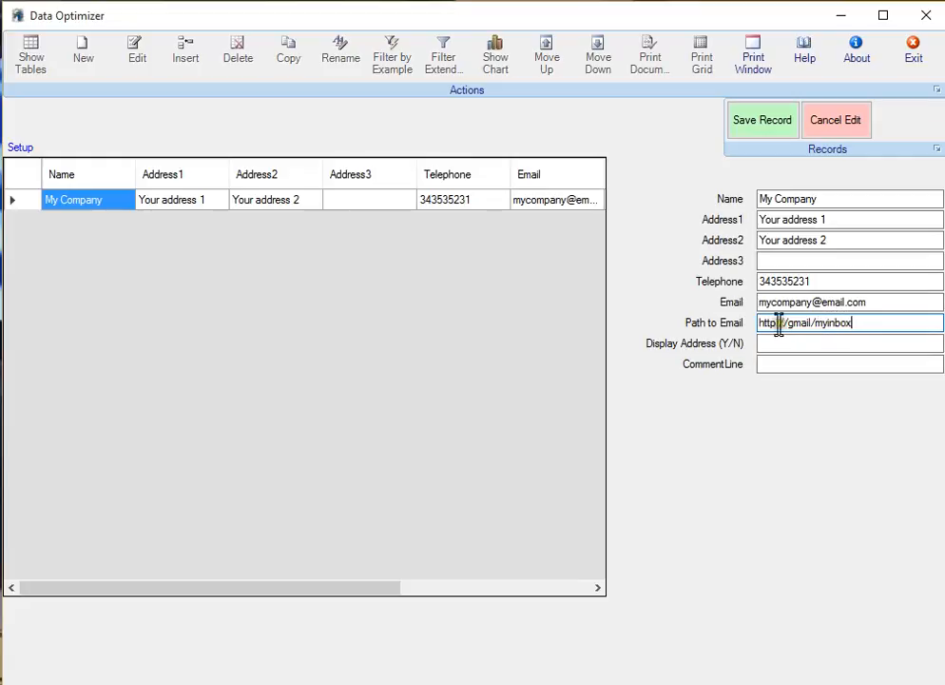
# - Set the Setup record's Path to Email to C:\ProgramData\Office\Outlook.exe instead of the webmail address
pyautogui.moveTo(862, 322); pyautogui.dragTo(752, 323)
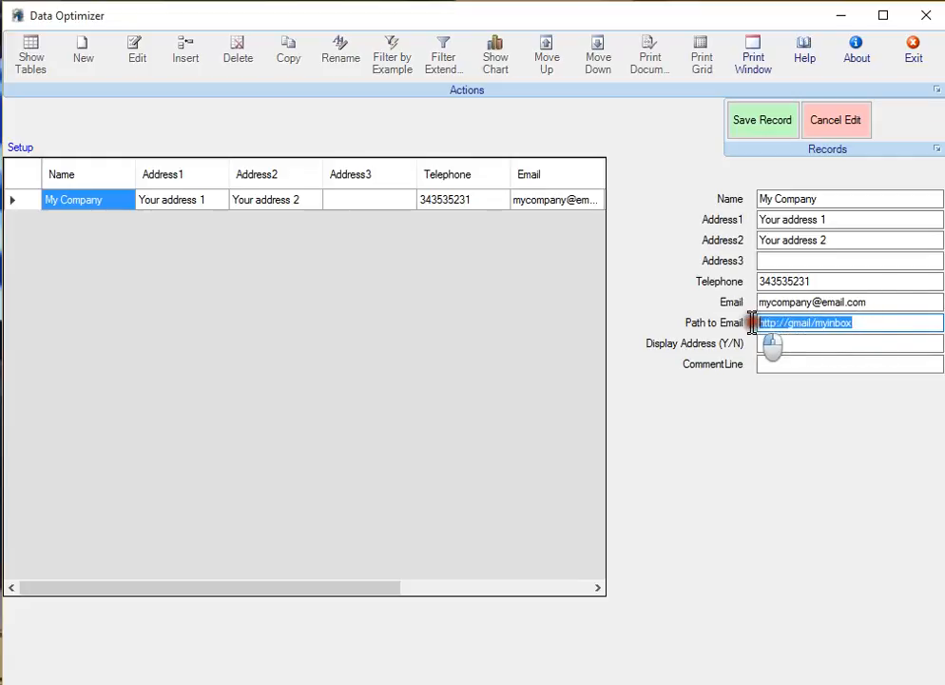
pyautogui.write('C')
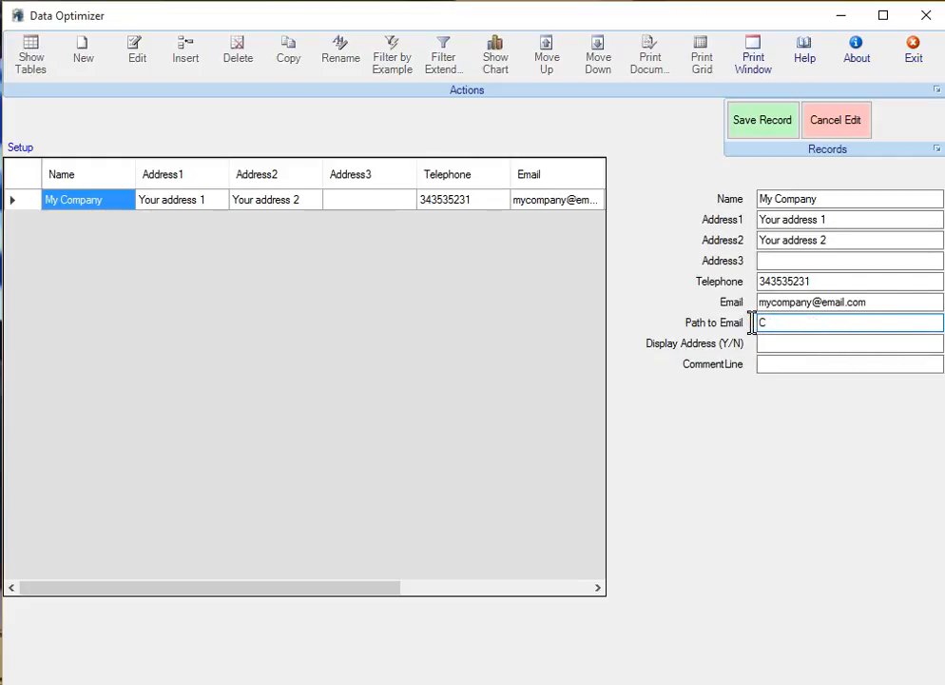
pyautogui.write(':\\ProgramData\\')
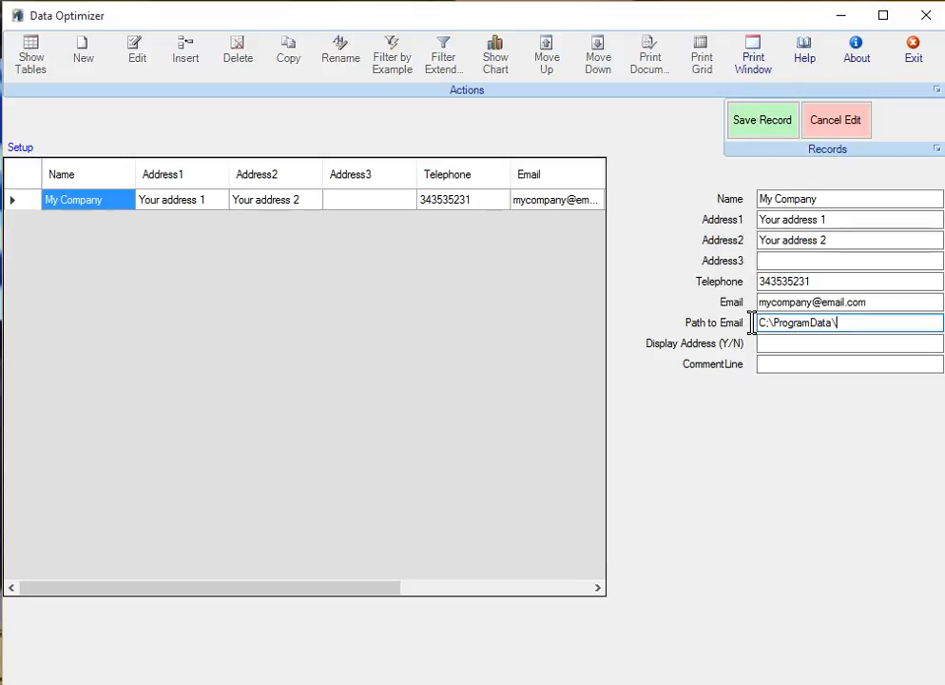
pyautogui.write('Offic')
pyautogui.write('er')
pyautogui.write('\\')
pyautogui.write('O')
pyautogui.write('utlook')
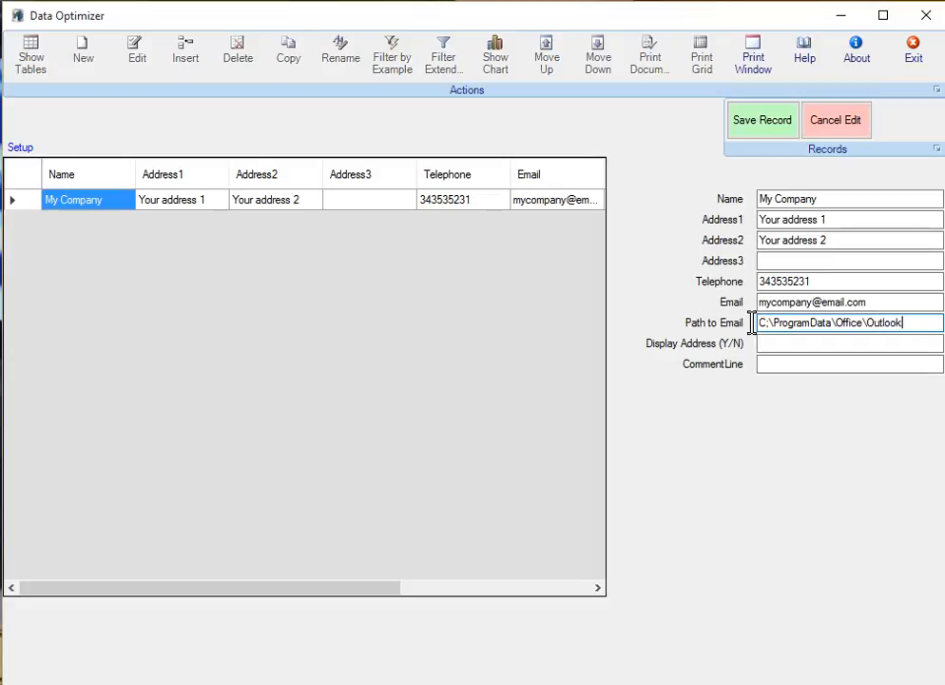
pyautogui.write('.exe')
pyautogui.click(772, 343)
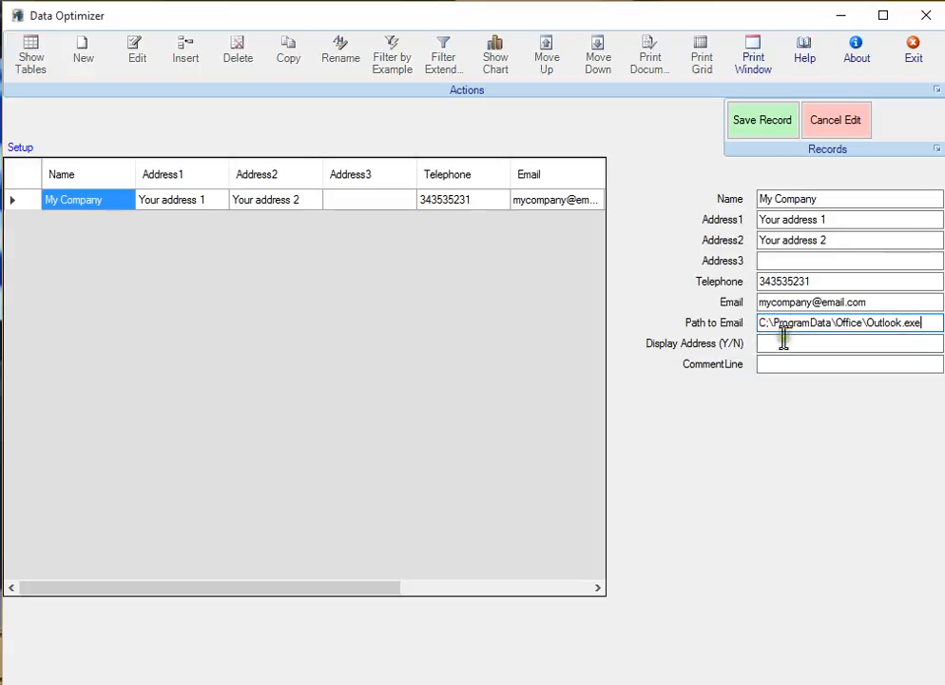
# - Set the Setup record's Display Address to N and its CommentLine to "Thank you for your business", and save the record
pyautogui.click(763, 342)
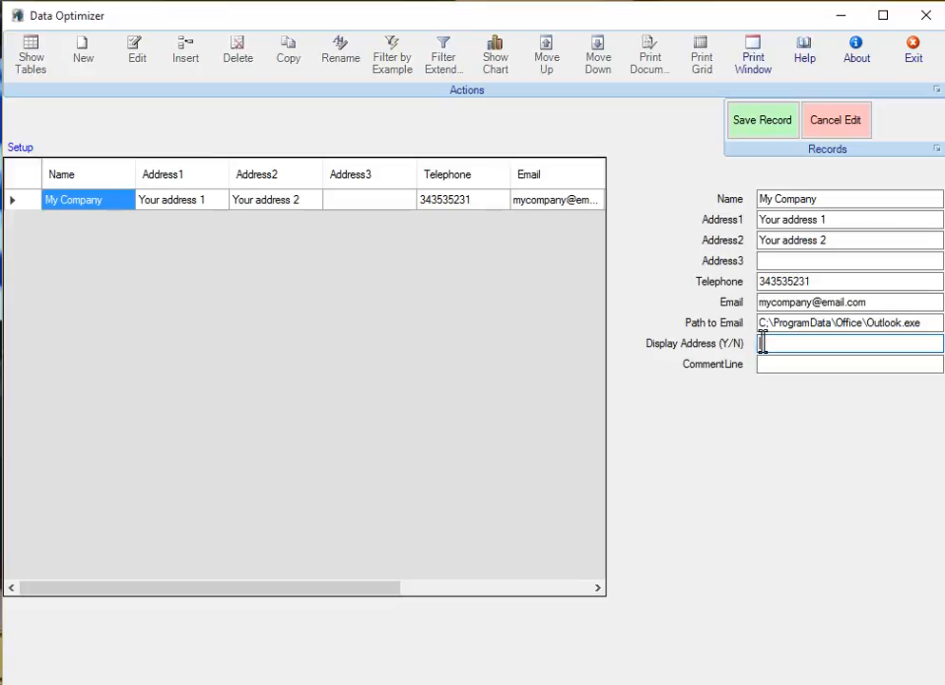
pyautogui.write('N')
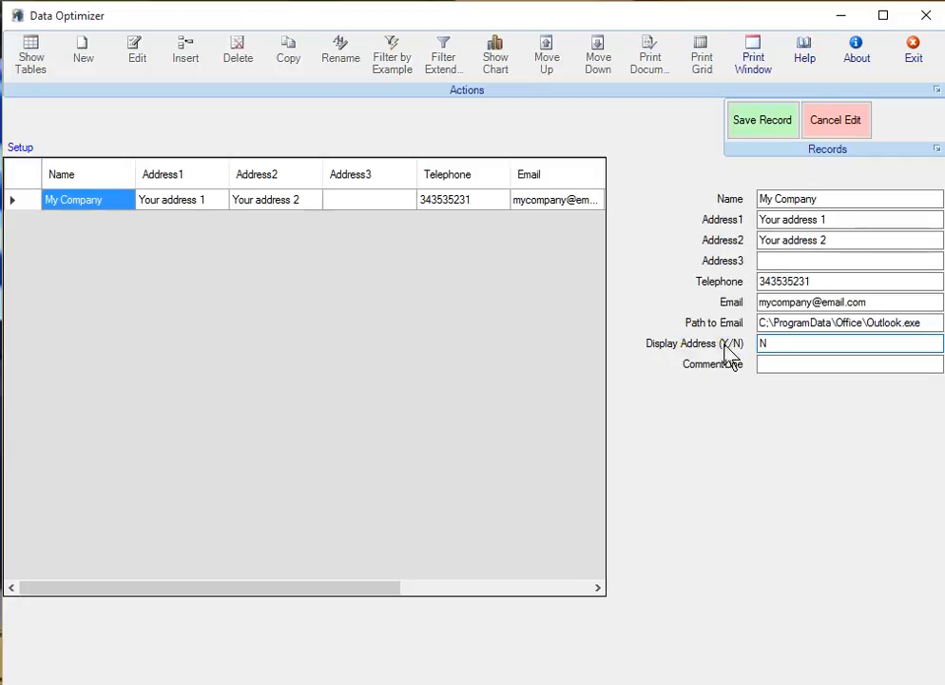
pyautogui.click(766, 365)
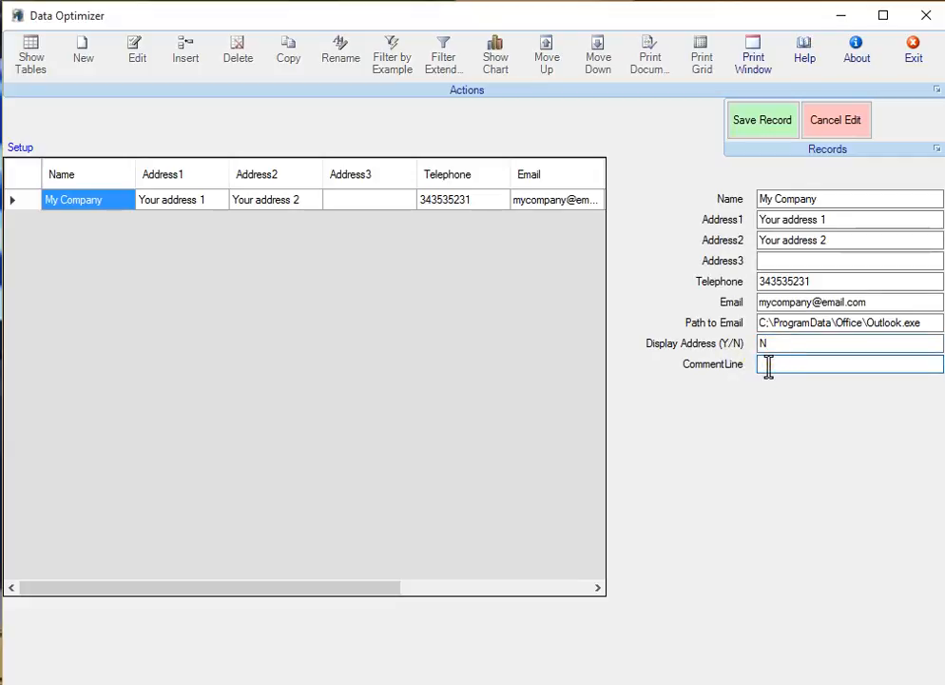
pyautogui.write('Thank')
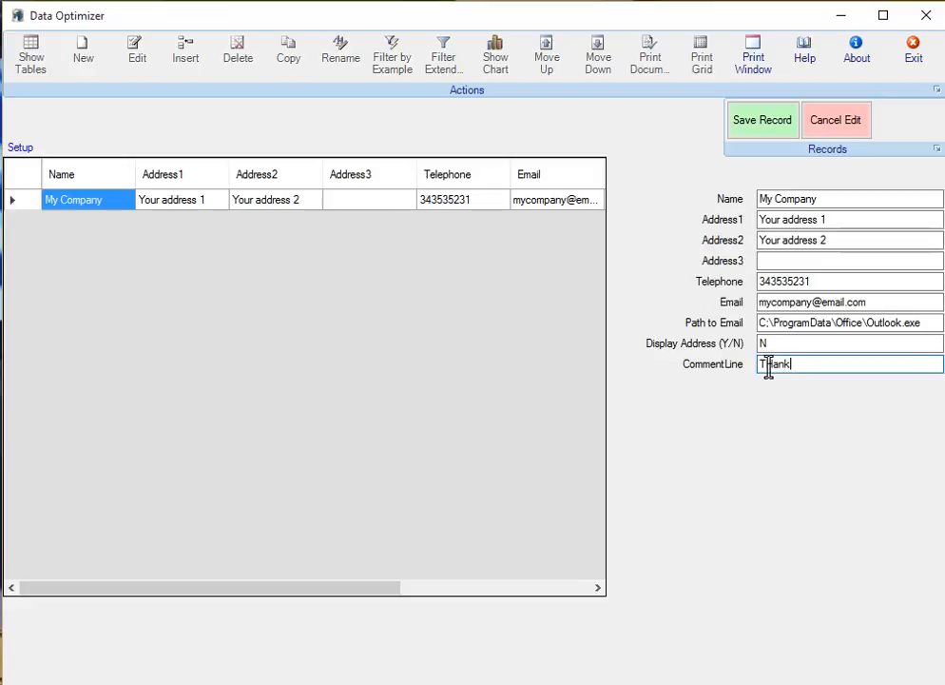
pyautogui.press('BackSpace')
pyautogui.press('BackSpace')
pyautogui.press('BackSpace')
pyautogui.press('BackSpace')
pyautogui.write('hank you for your business')
pyautogui.click(780, 128)
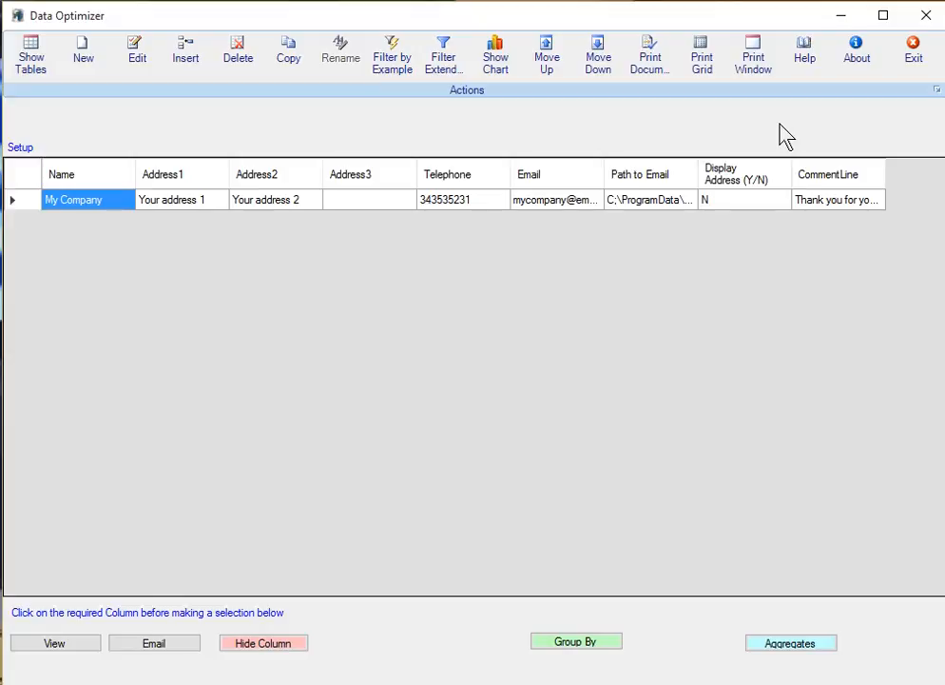
# - Leave the Setup table, show the table functions, and look at the Journal Entries table's records before returning to the table list
pyautogui.click(33, 60)
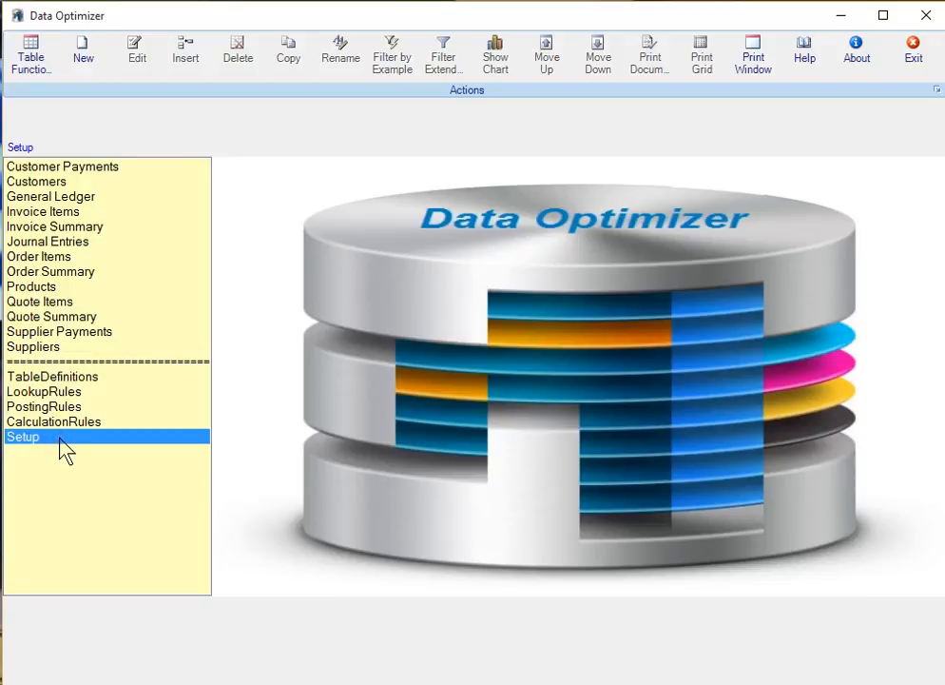
pyautogui.click(32, 64)
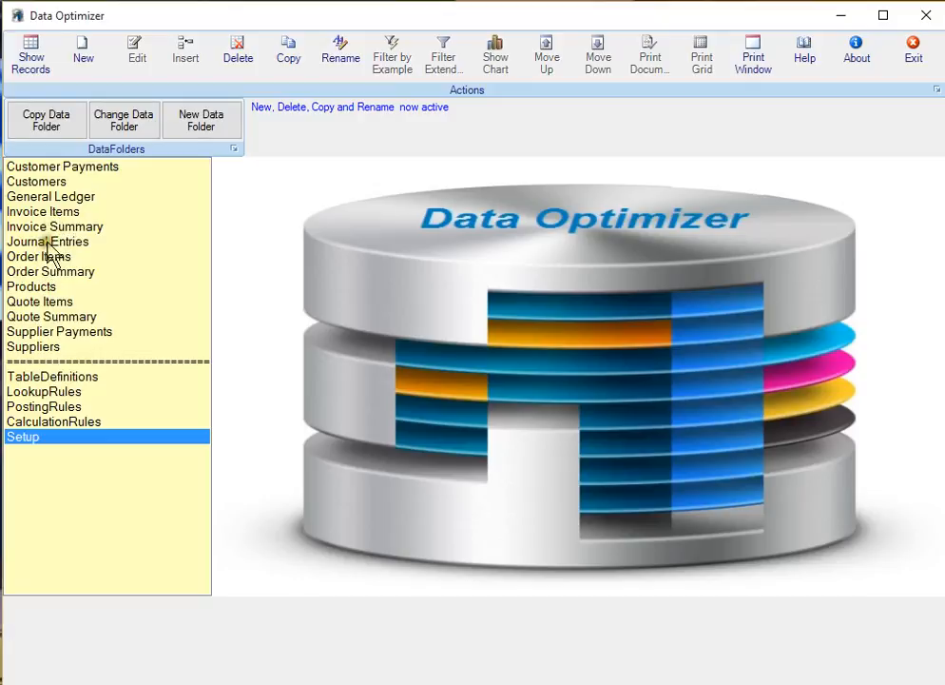
pyautogui.click(46, 245)
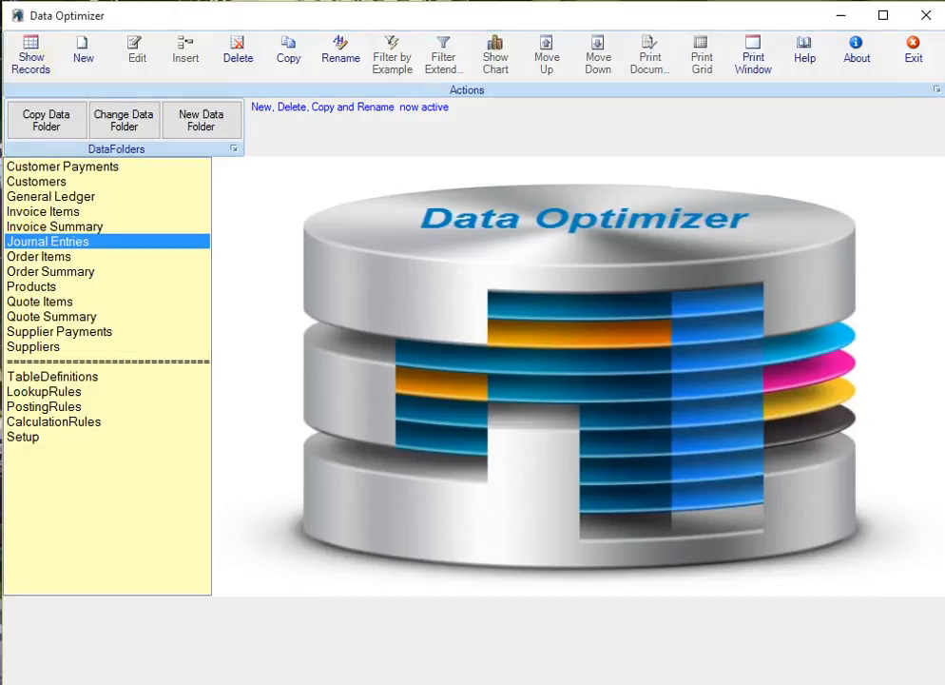
pyautogui.click(33, 67)
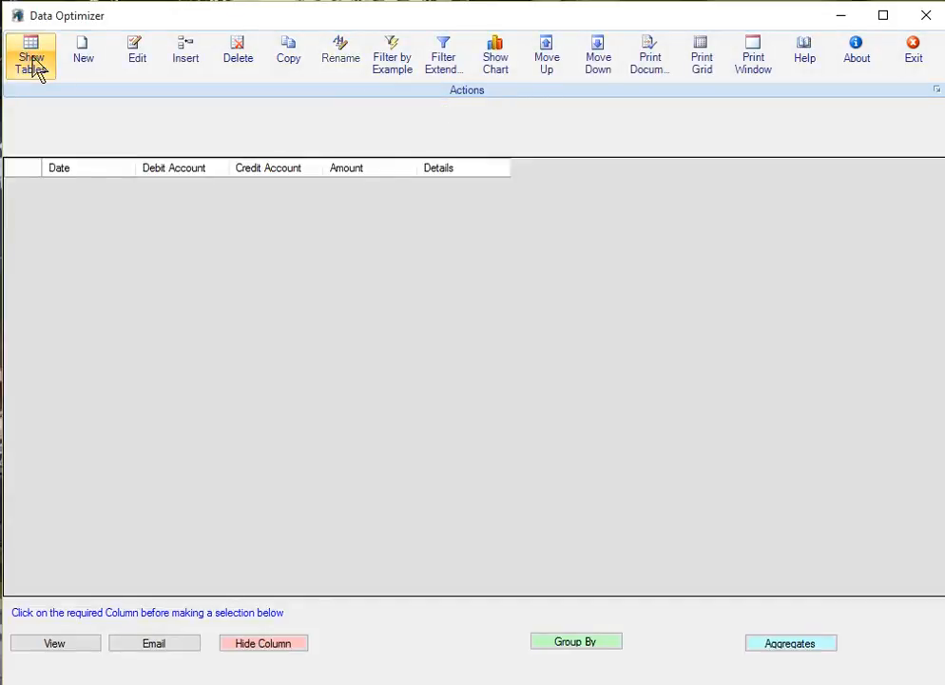
pyautogui.click(34, 65)
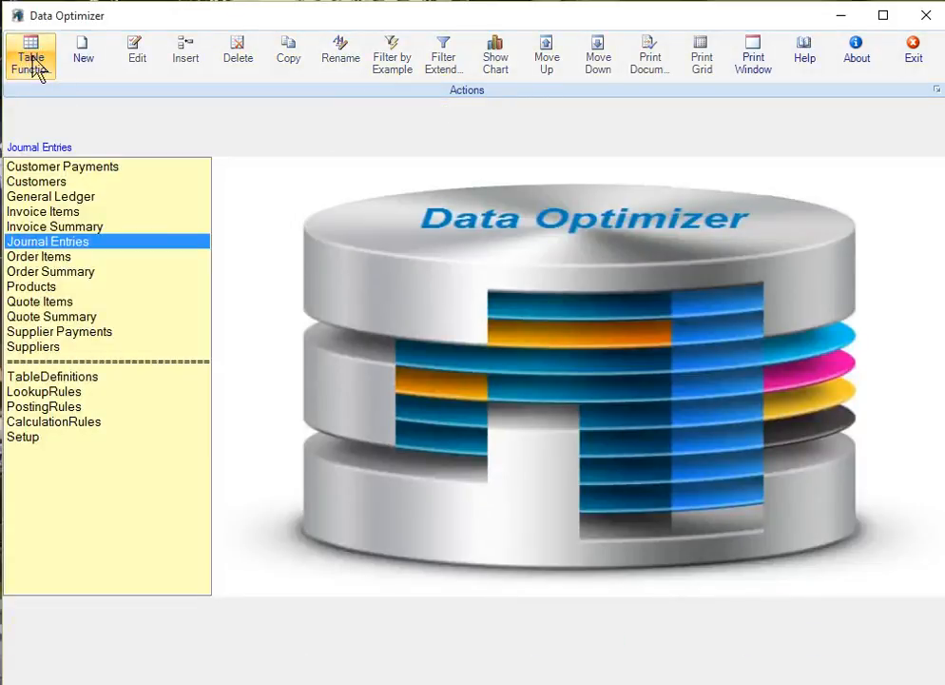